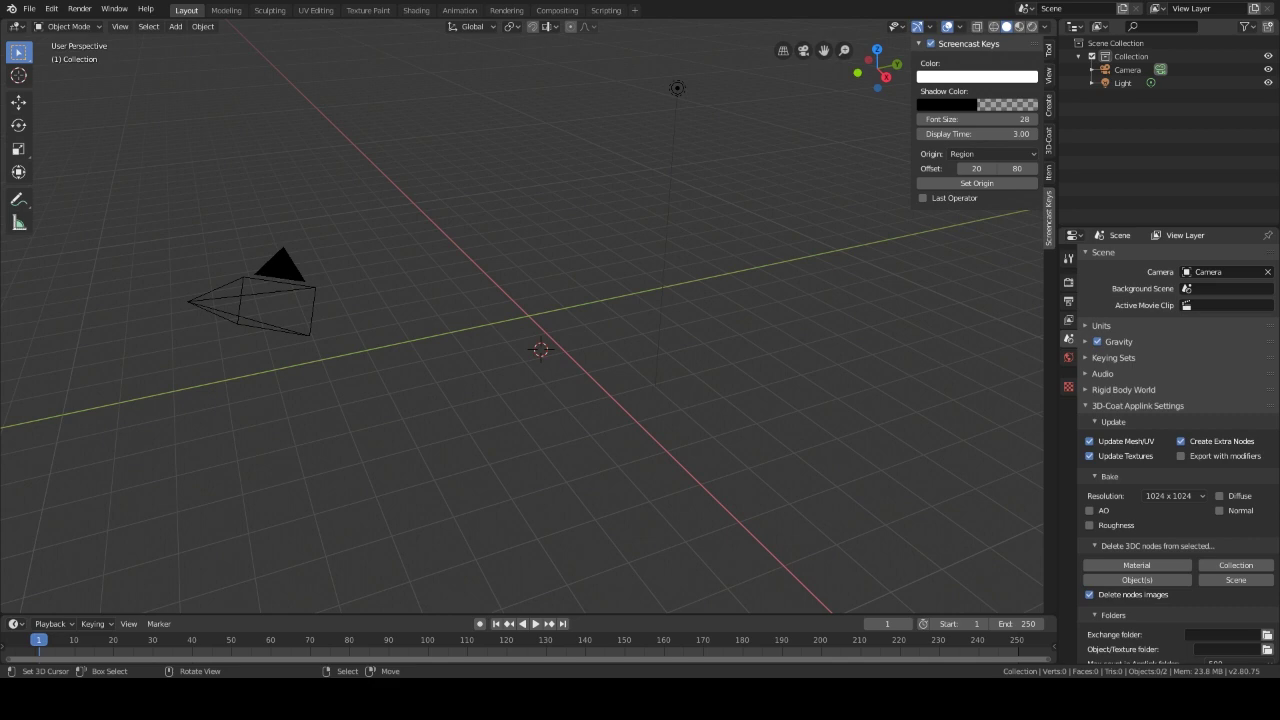
Step: Add a plane mesh and scale it up about 11.8 times to form the floor
key("shift")
left_click(543, 237)
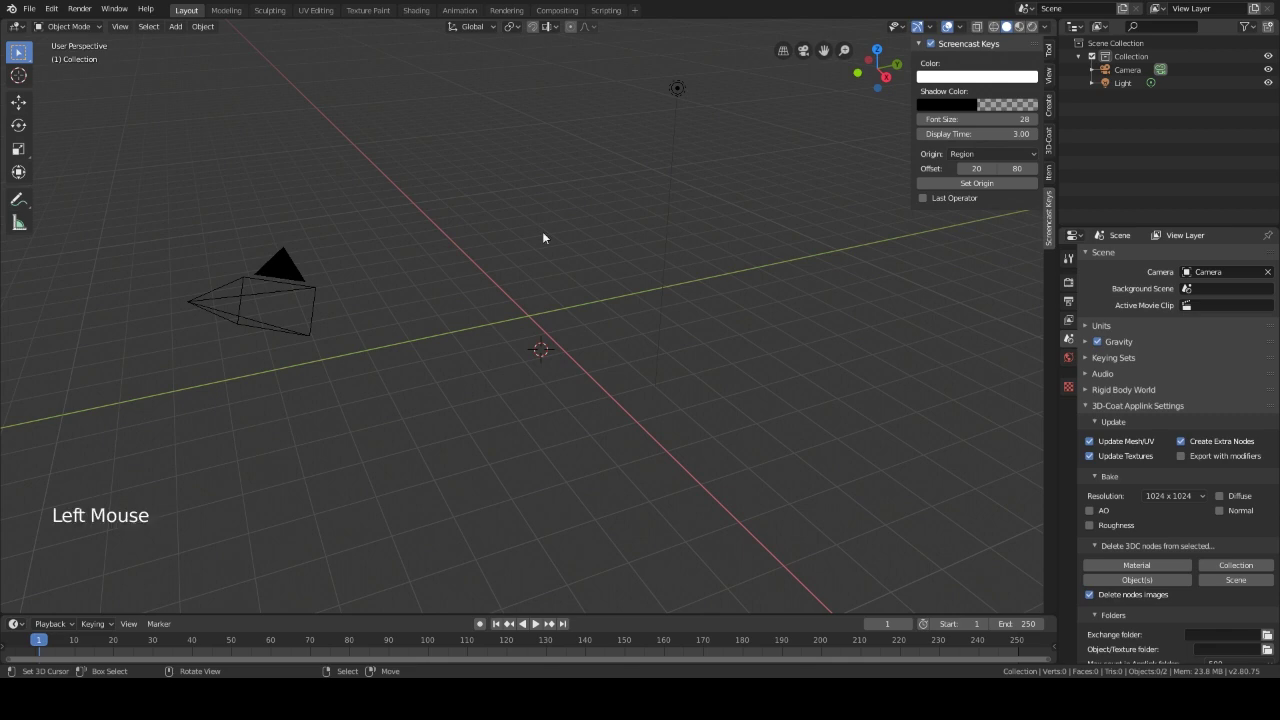
key("shift+a")
mouse_move(543, 237)
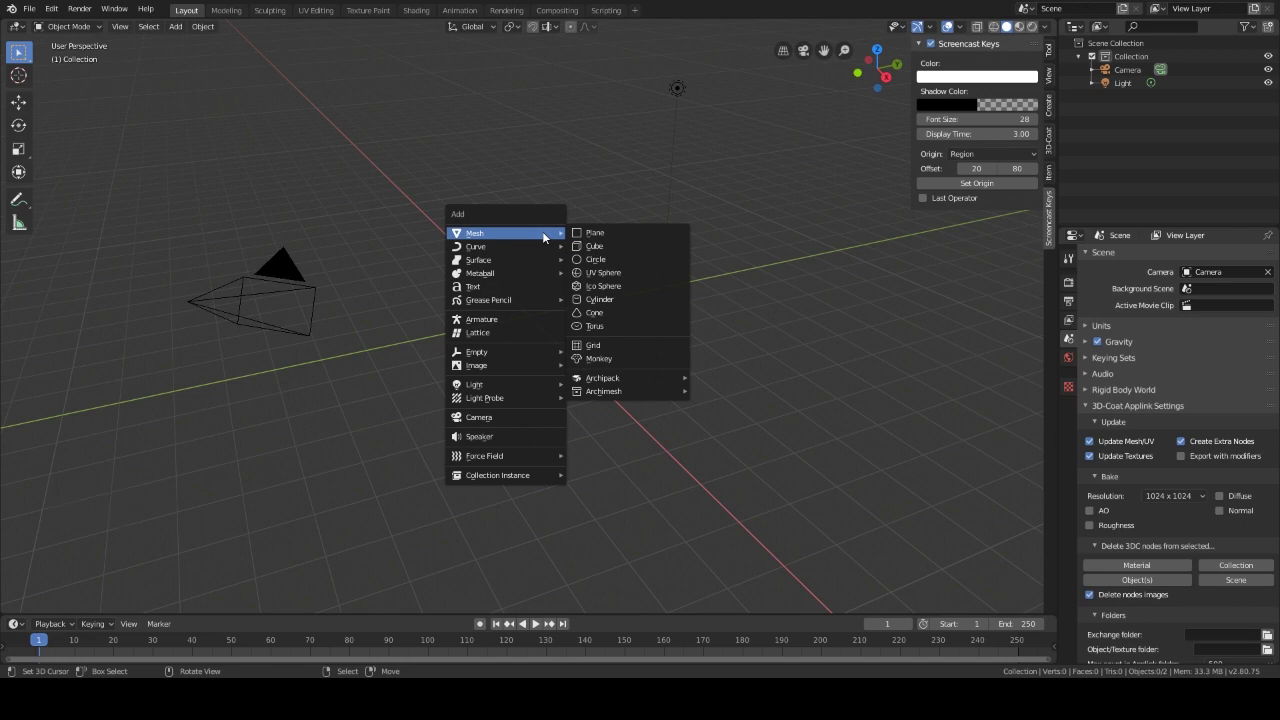
left_click(606, 234)
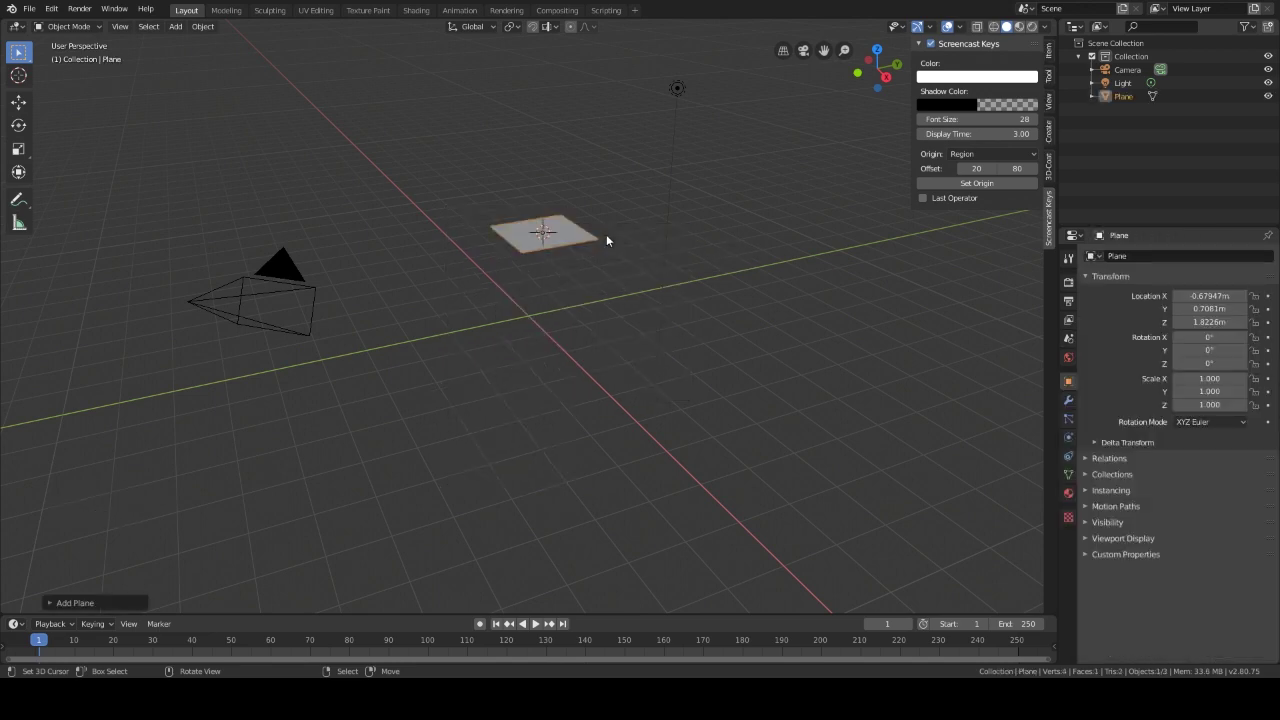
key("s")
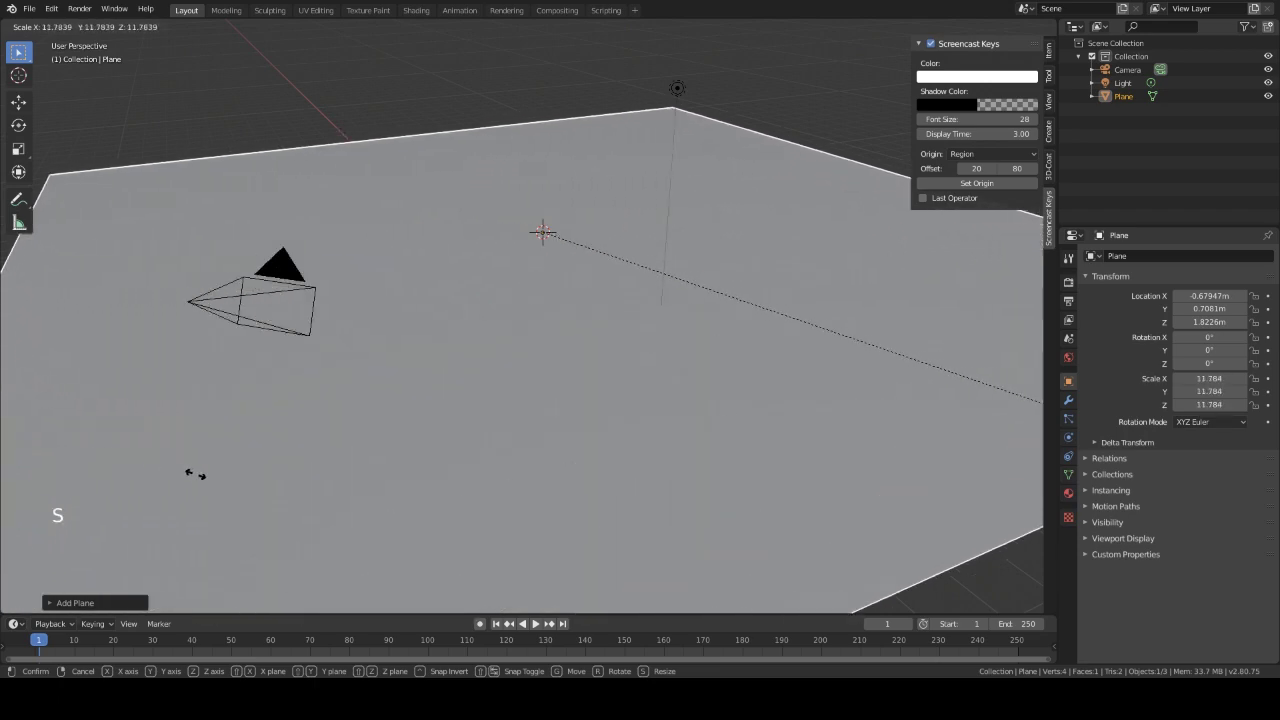
left_click(195, 479)
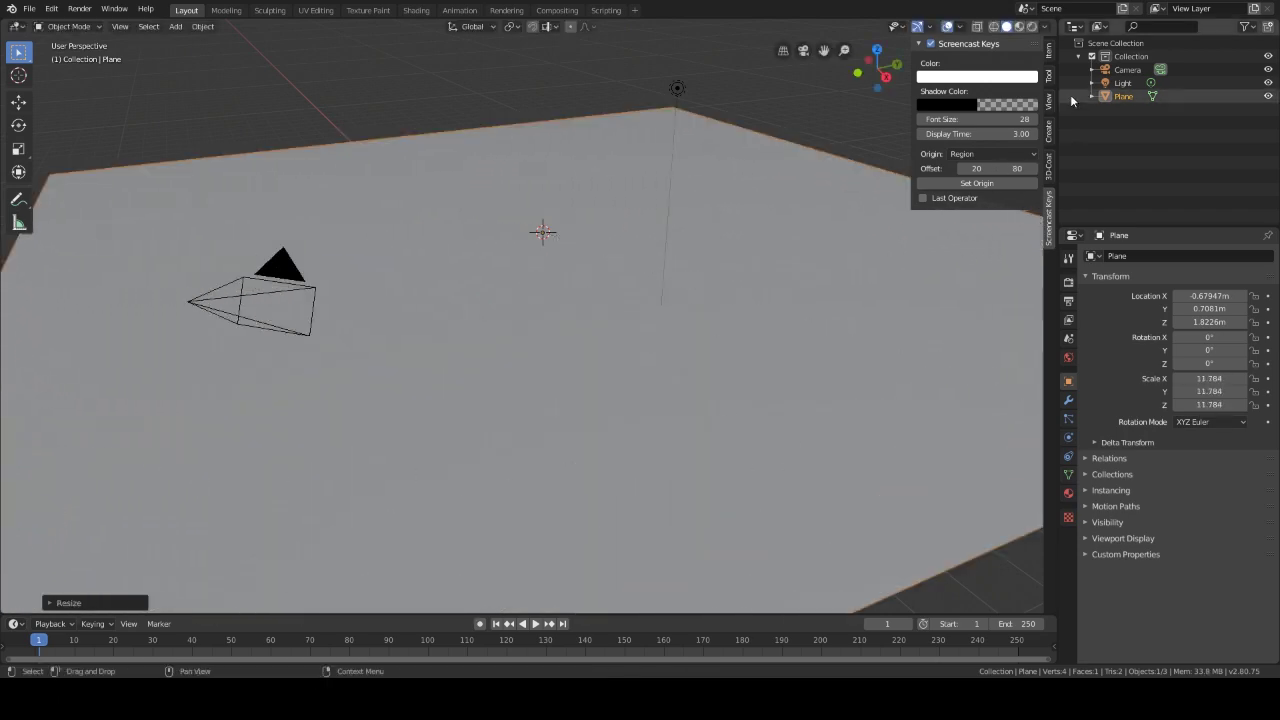
left_click(1049, 53)
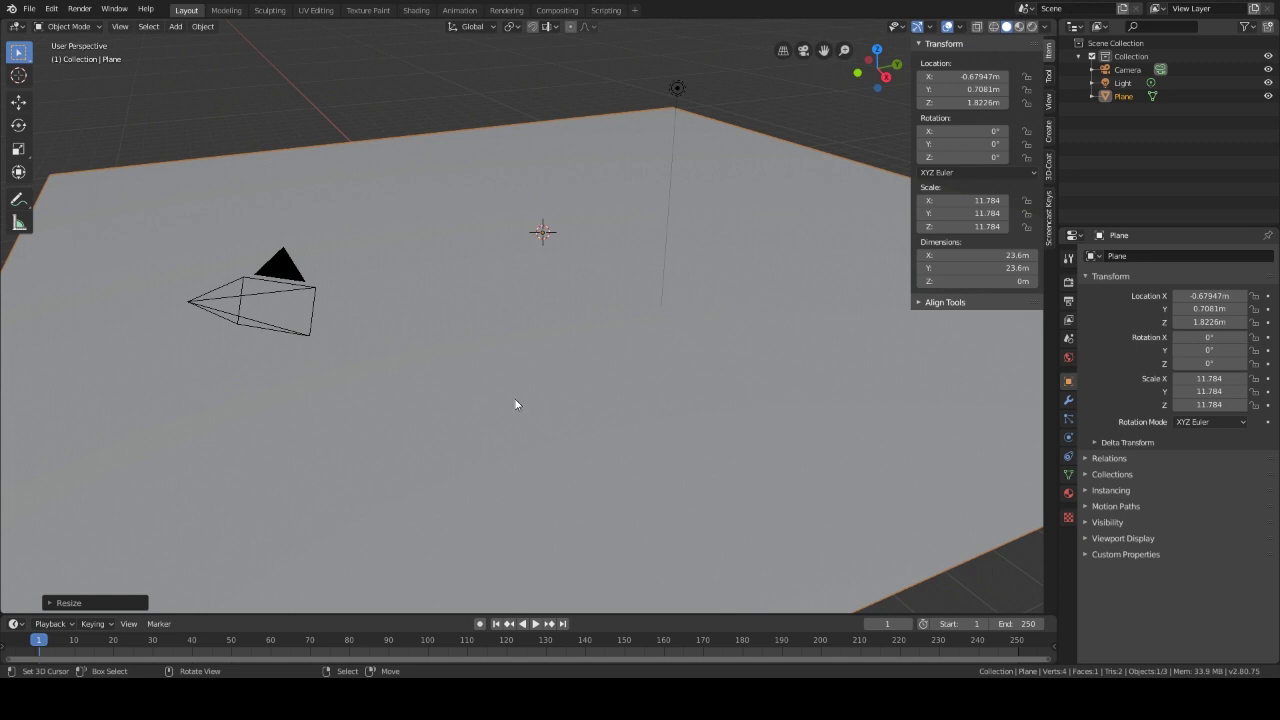
Step: Add a cube and move it onto the floor at about X 2.62 m, Y -1.46 m, Z 2.80 m
key("shift+a")
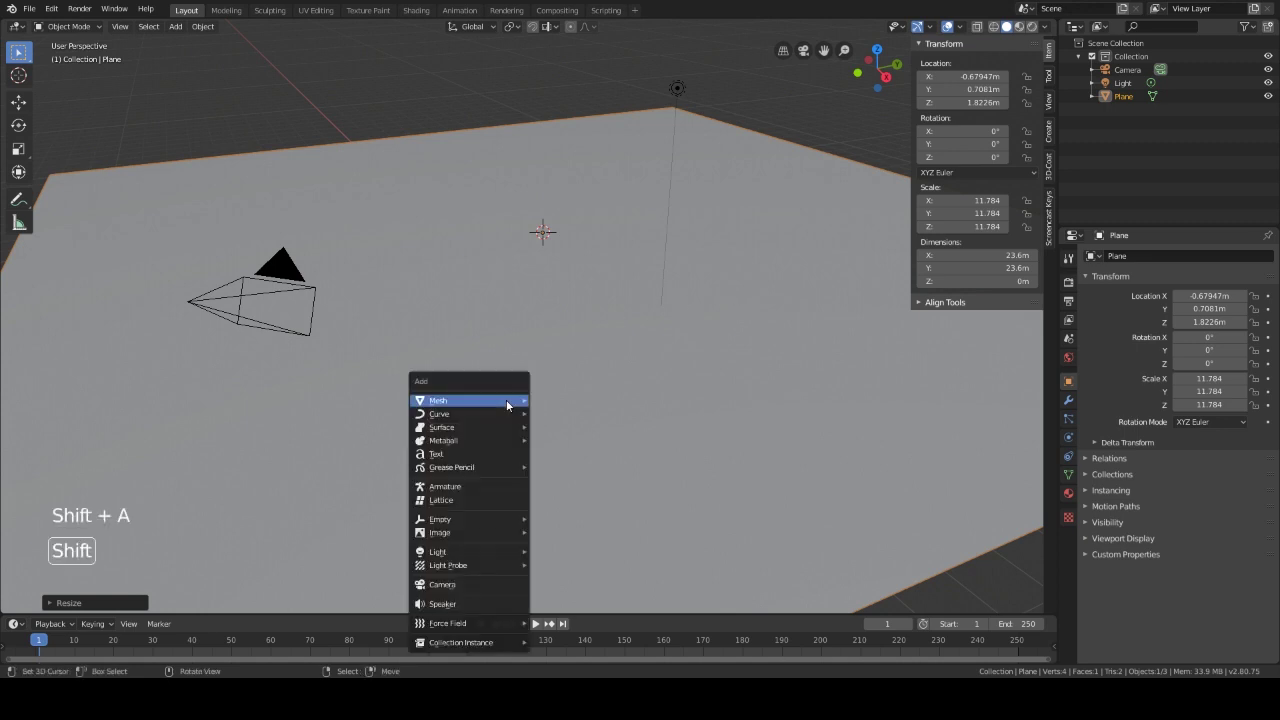
mouse_move(507, 404)
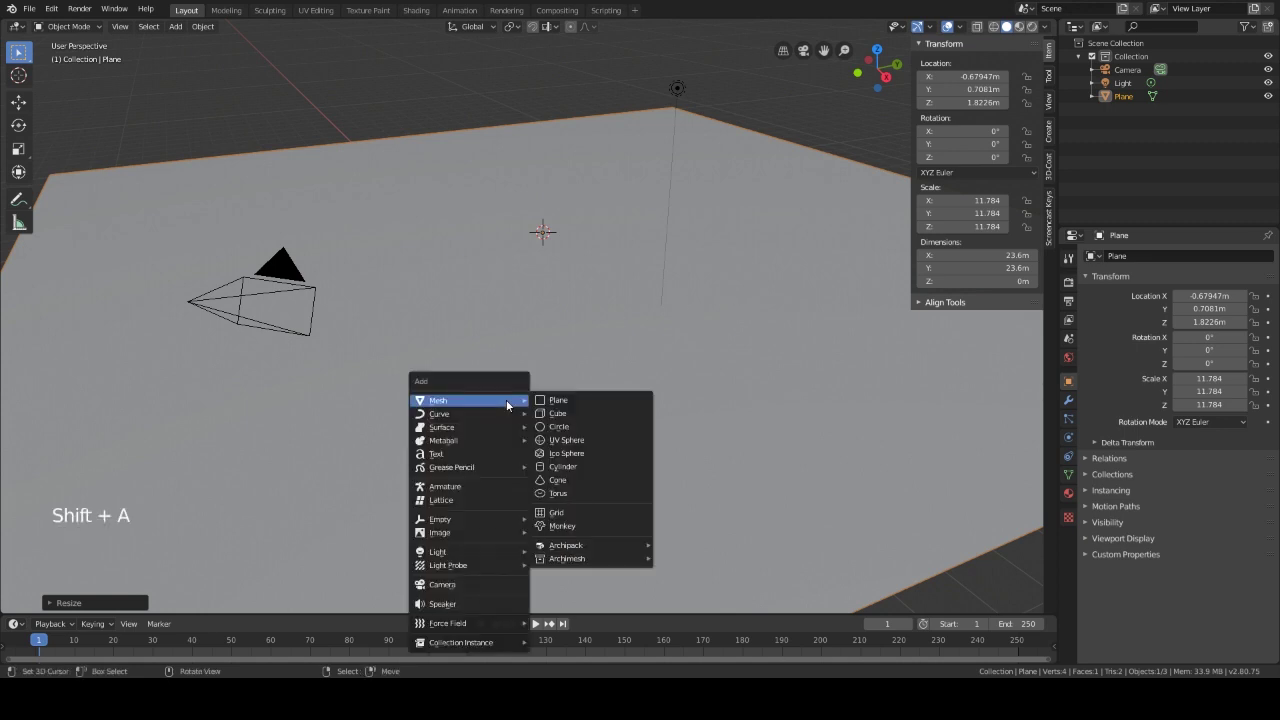
left_click(568, 413)
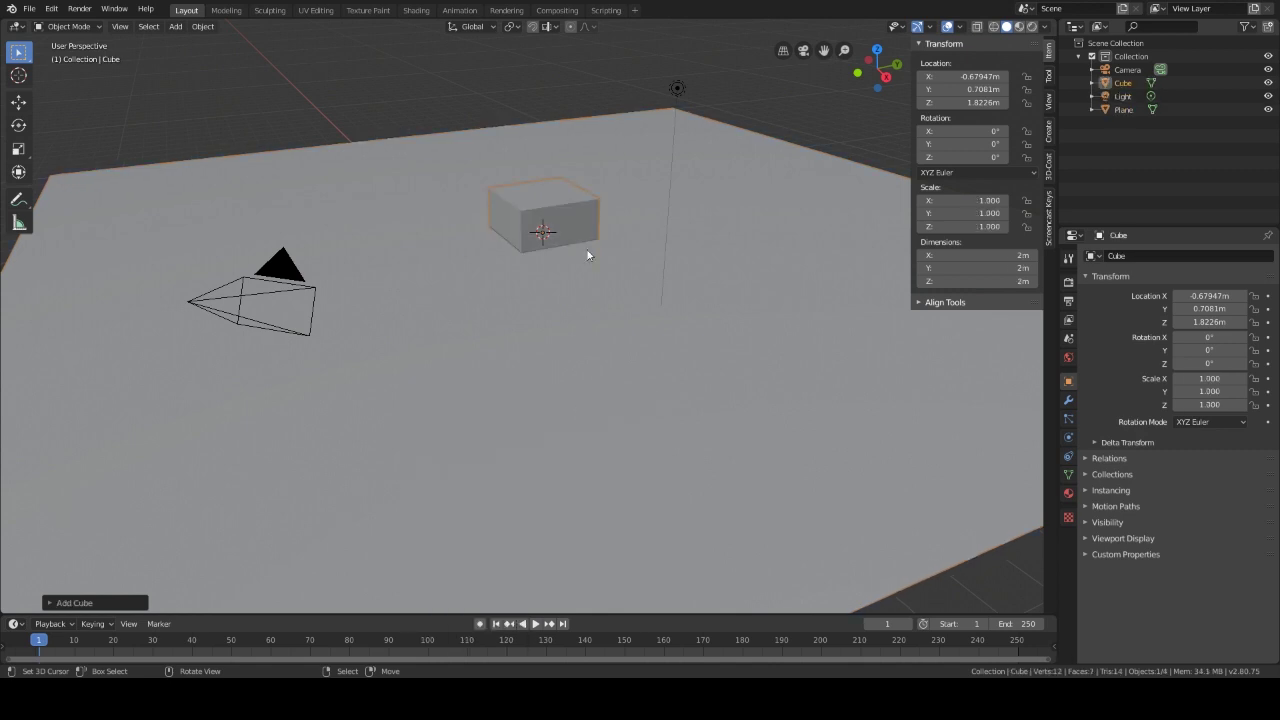
left_click(18, 102)
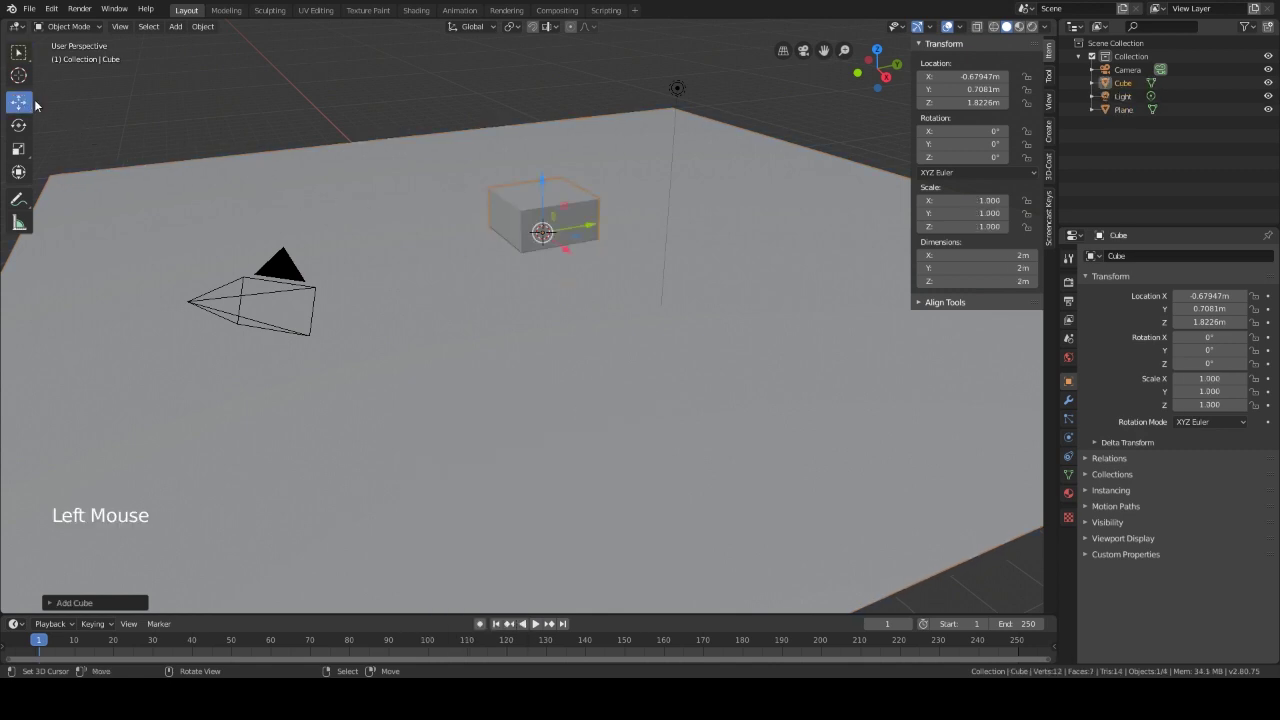
left_click_drag(550, 186, 557, 137)
left_click_drag(600, 184, 539, 275)
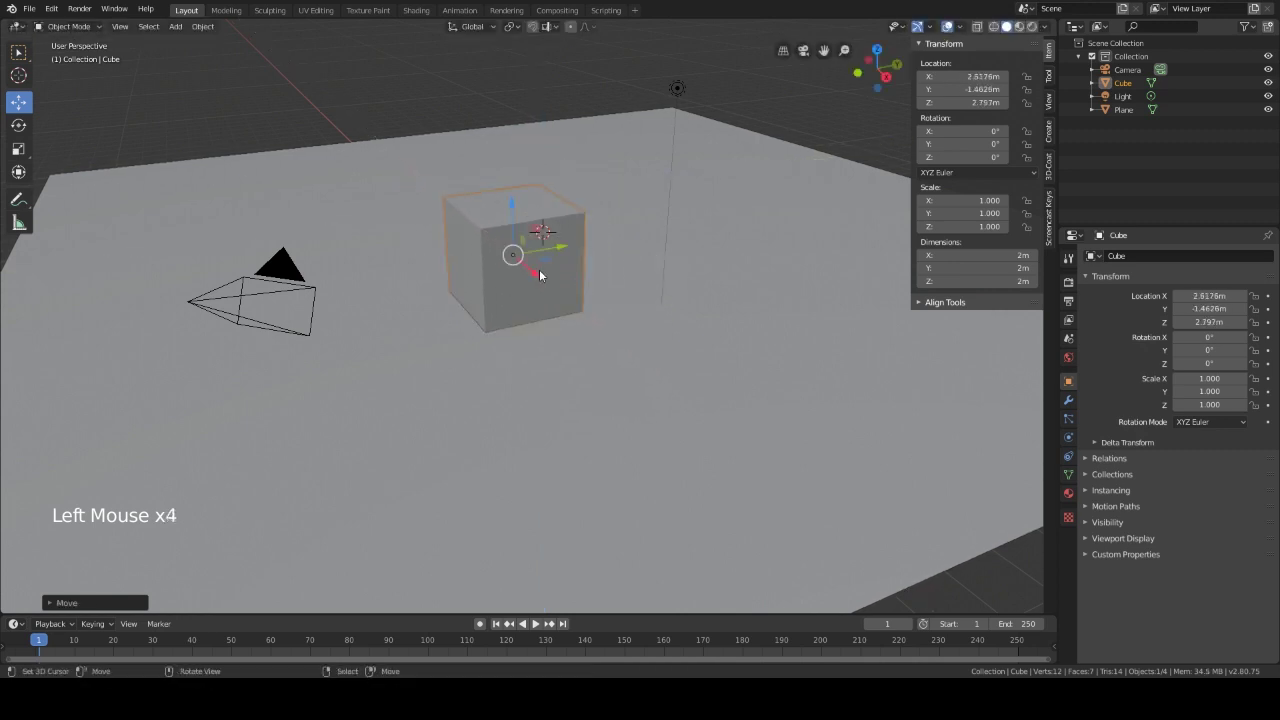
Step: Scale the cube into a thin wall about 0.22 m thick along X and 15.5 m long along Y
left_click(18, 173)
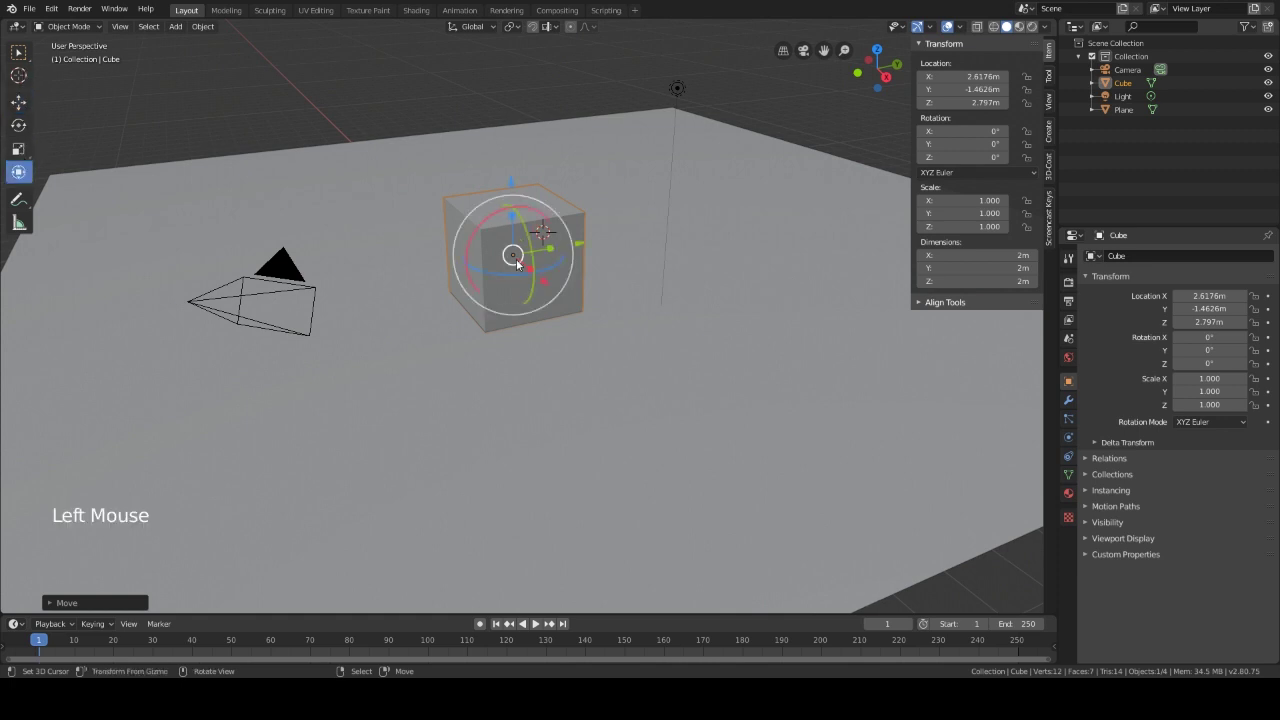
middle_click_drag(516, 258, 580, 312)
left_click_drag(580, 308, 830, 205)
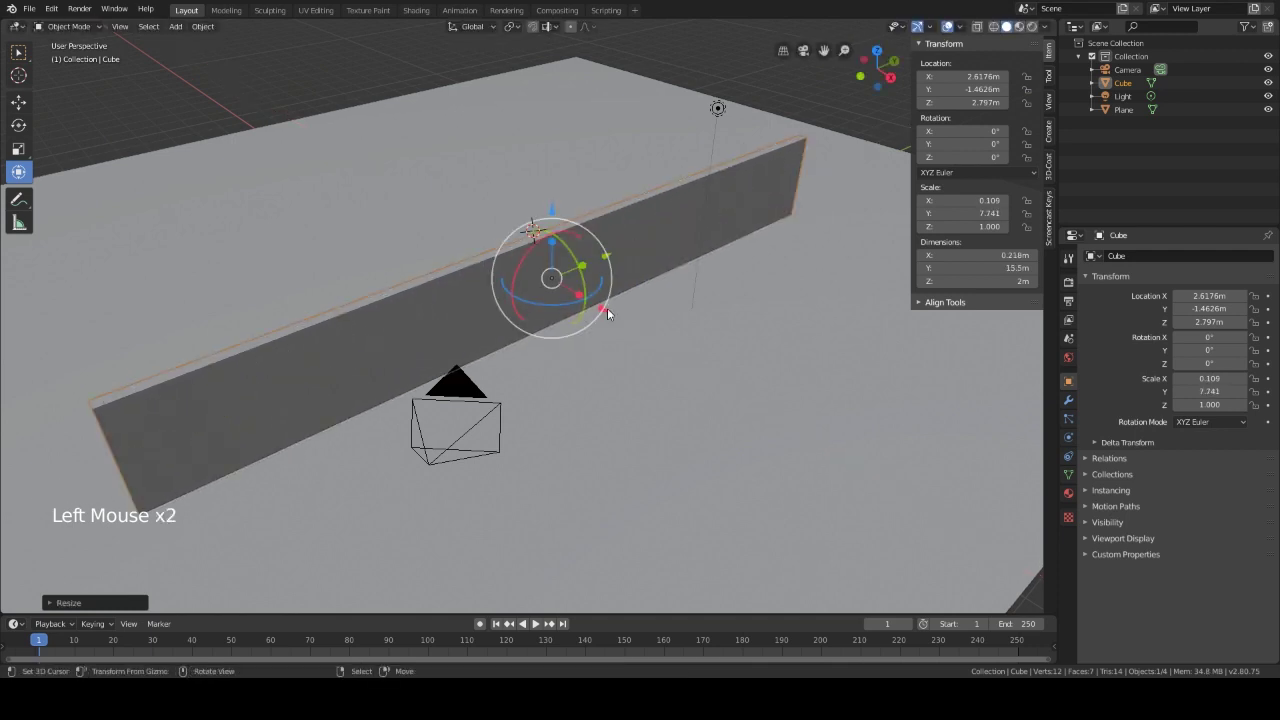
Step: Move the wall back to about X -4.24 m and raise its height to about 3.47 m, keeping it on the floor
left_click_drag(605, 309, 462, 186)
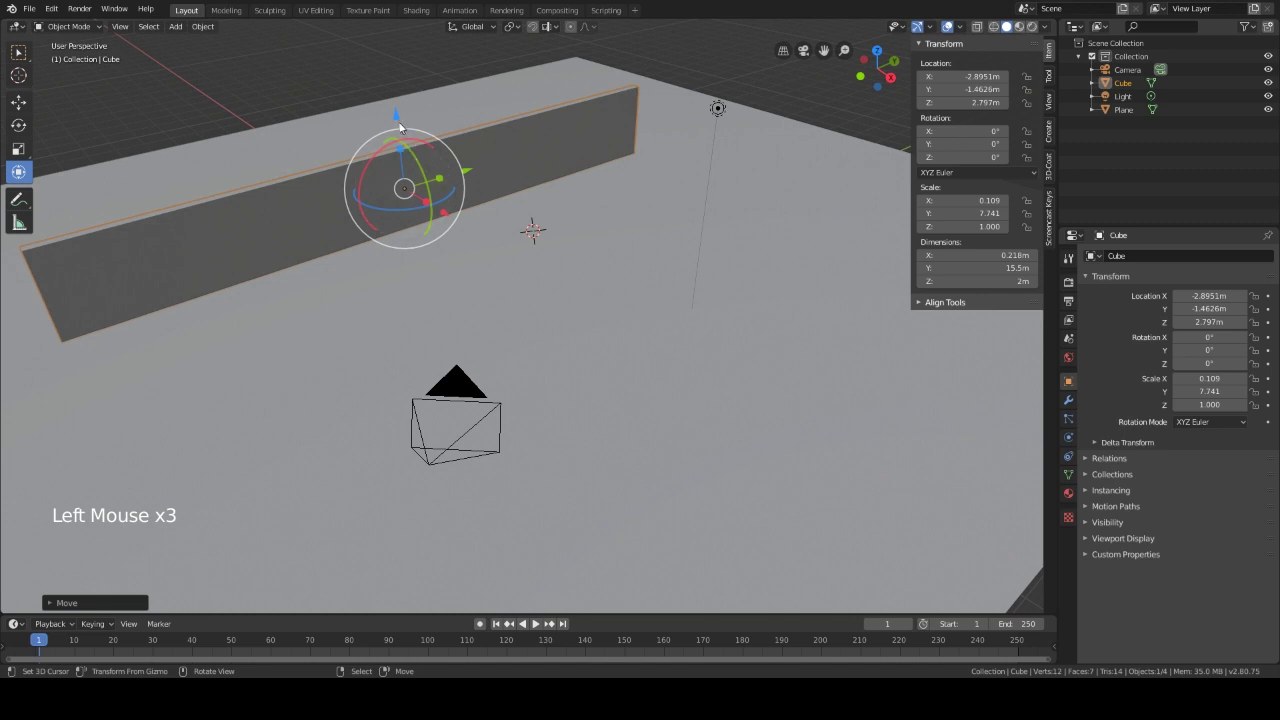
left_click_drag(402, 128, 396, 96)
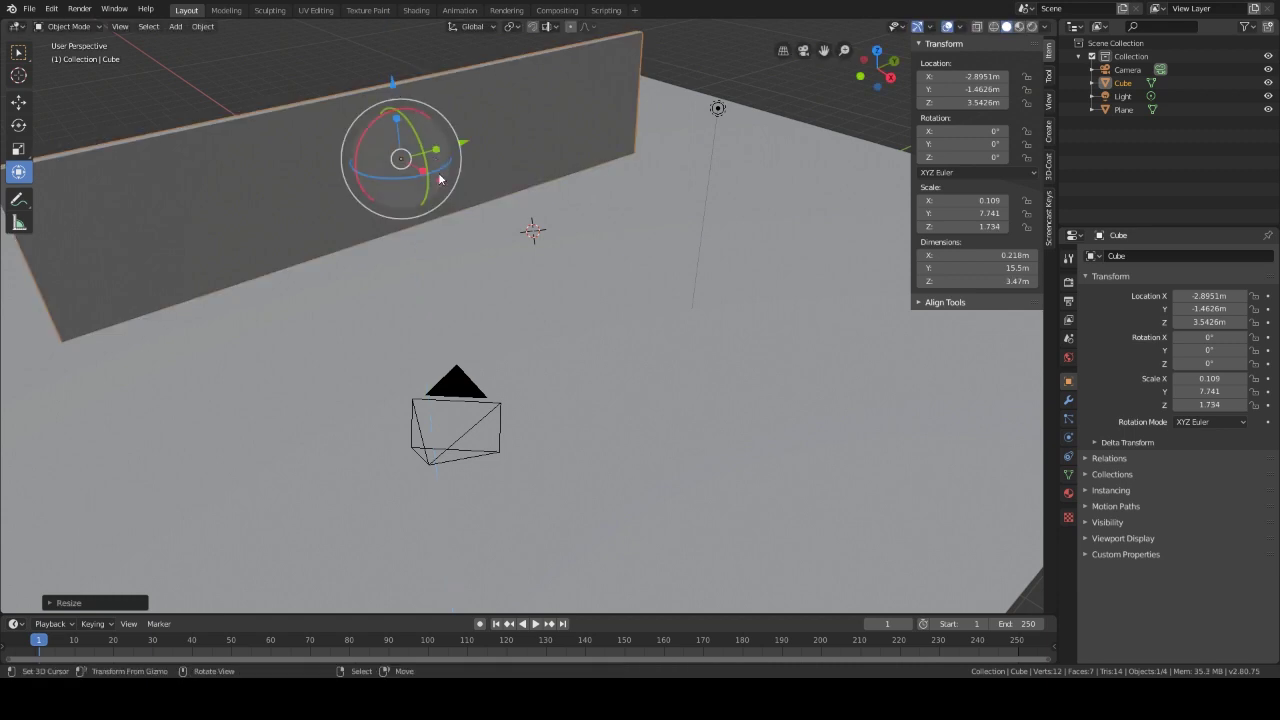
left_click_drag(443, 186, 413, 166)
Step: Duplicate the wall along X to the opposite side of the floor, at about X 8.48 m
key("shift")
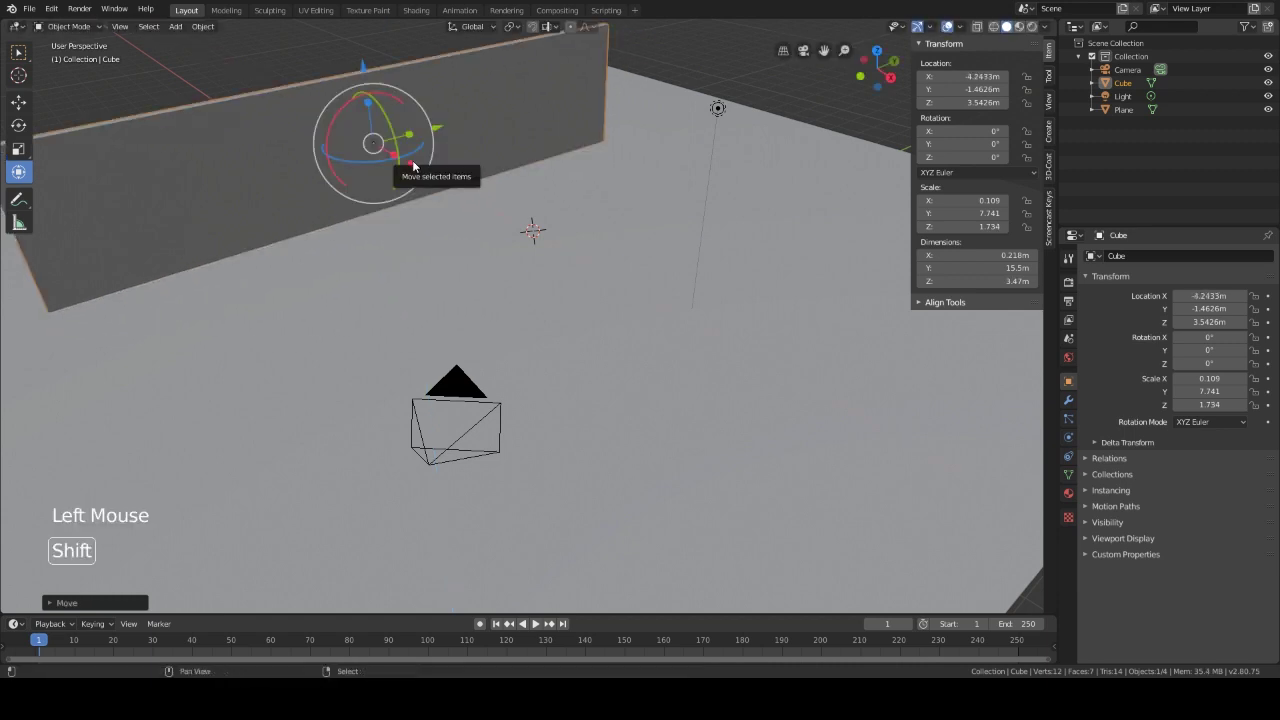
key("shift+d")
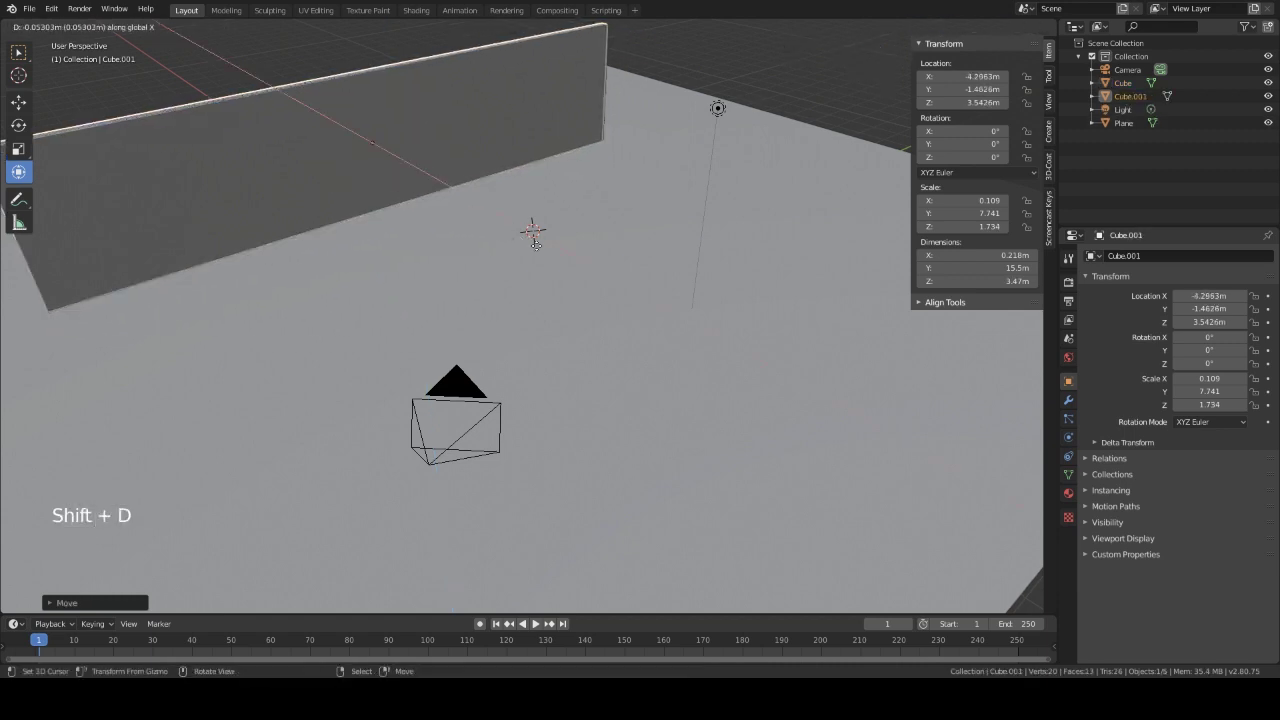
left_click(975, 485)
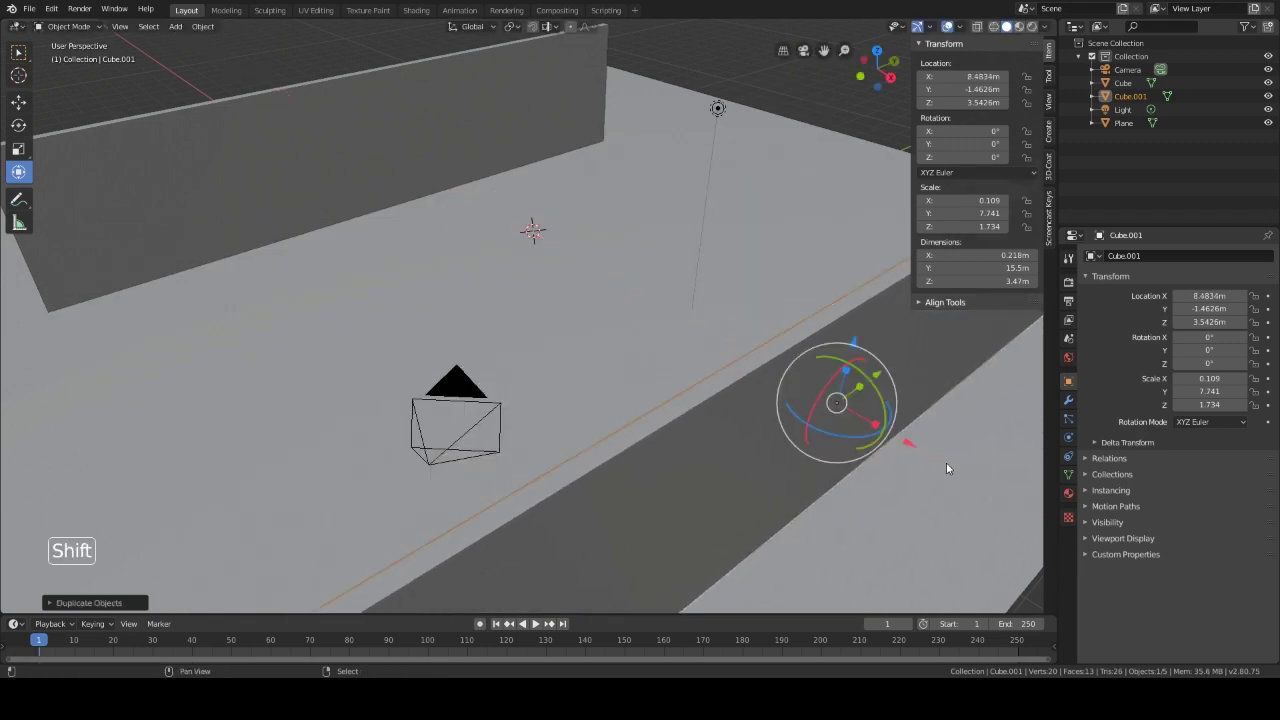
Step: Duplicate the second wall and set the copy's Z rotation to 90°
key("shift+d")
key("r")
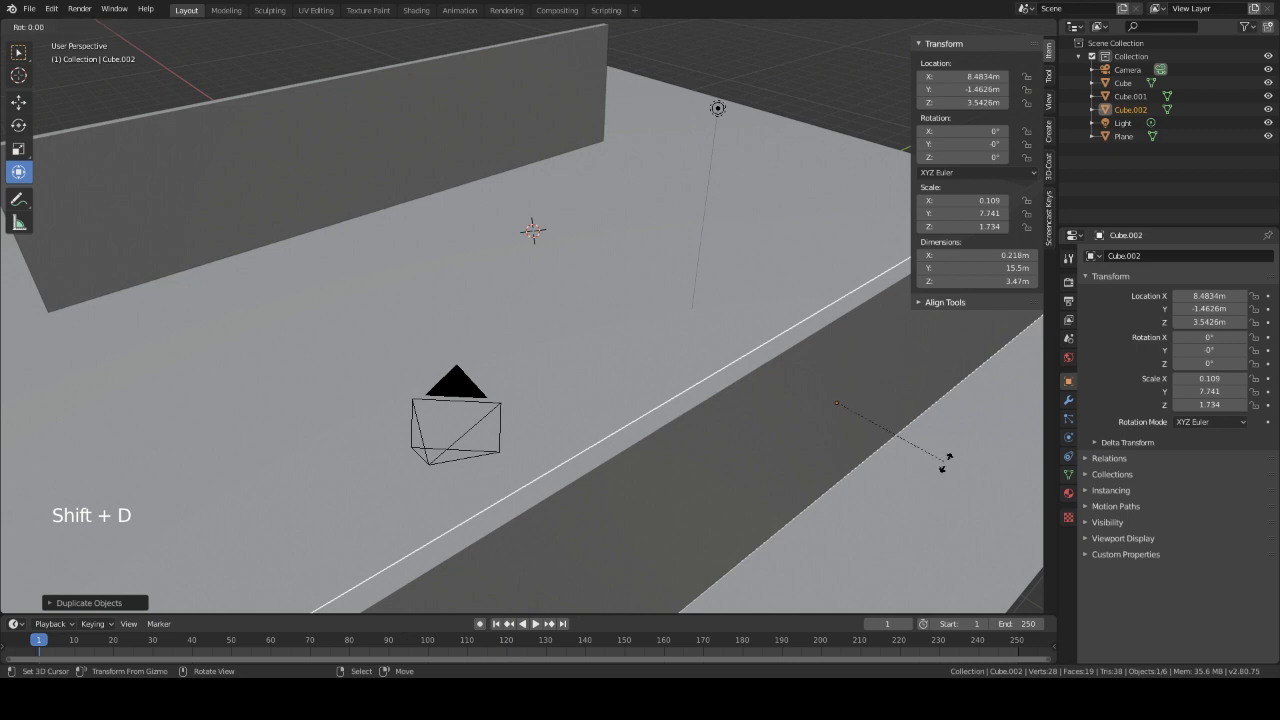
key("z")
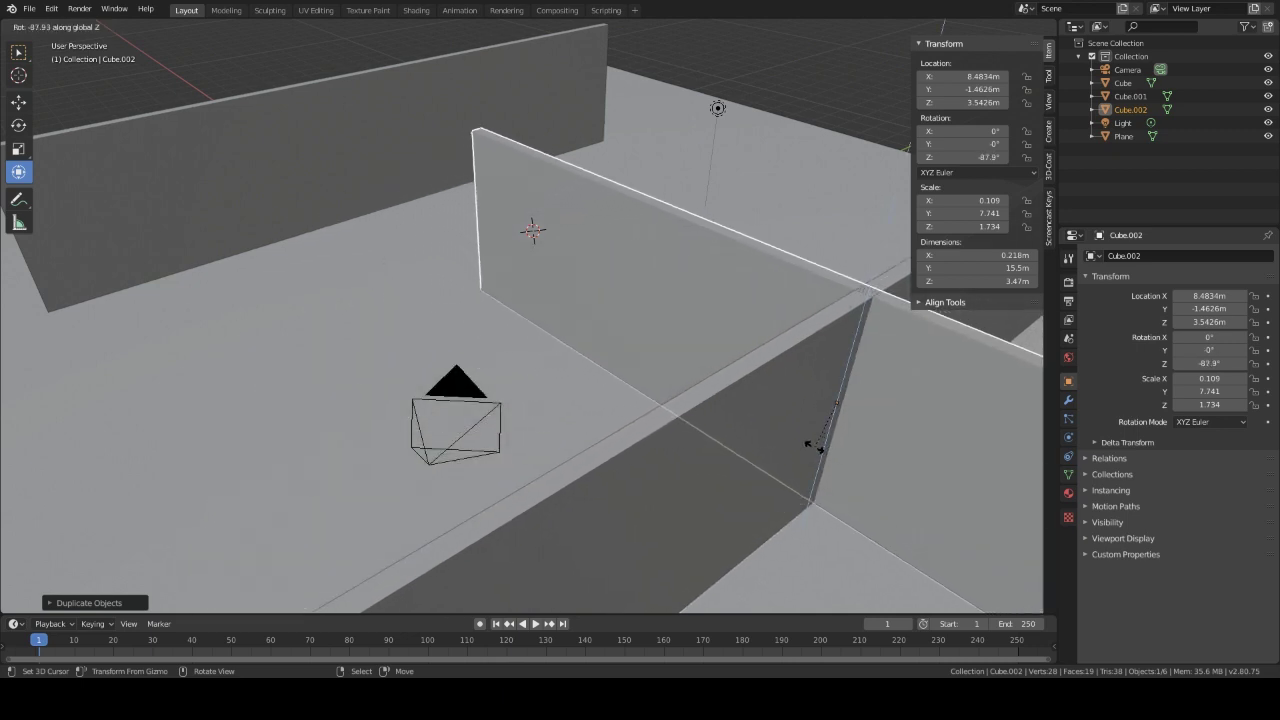
left_click(810, 445)
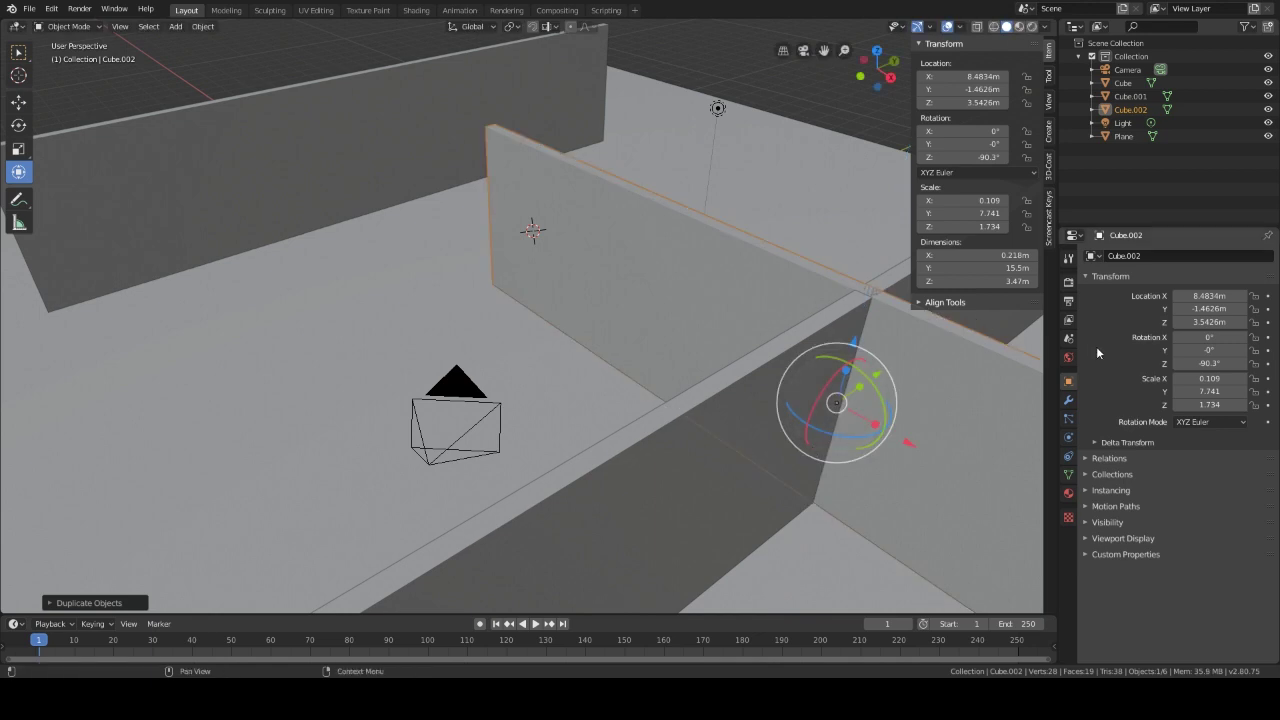
left_click(984, 157)
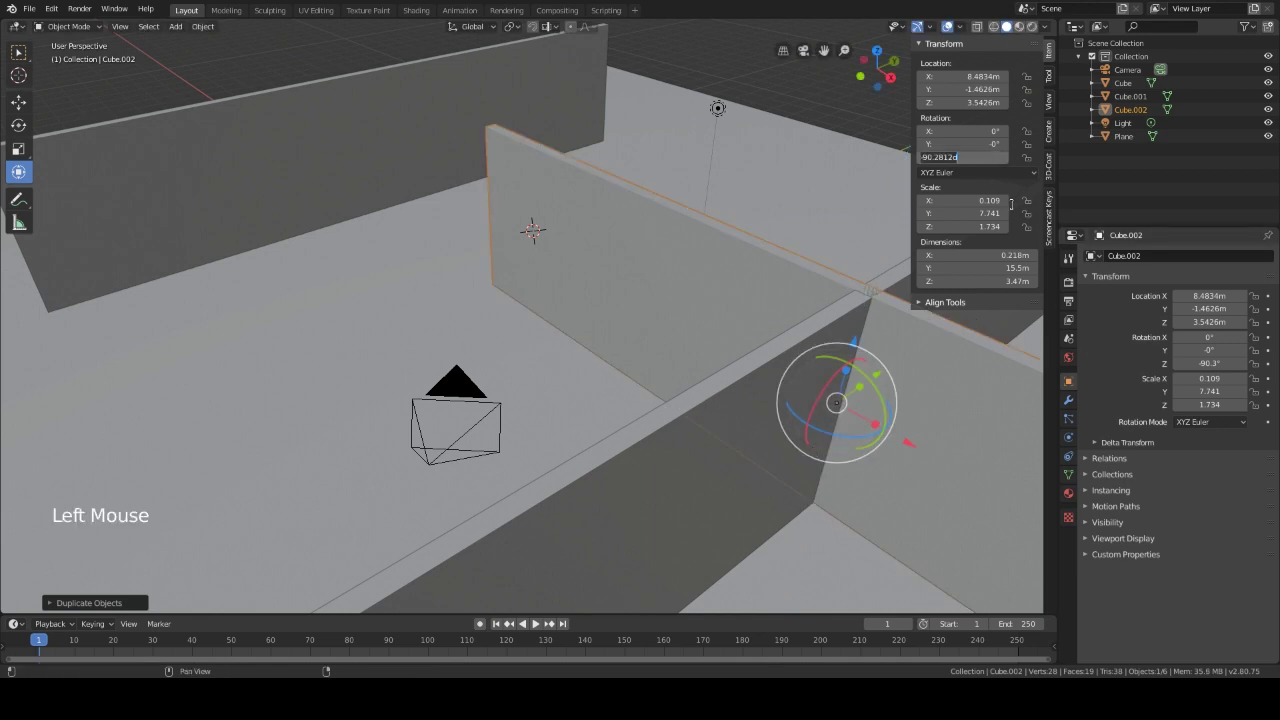
type("90")
key("Return")
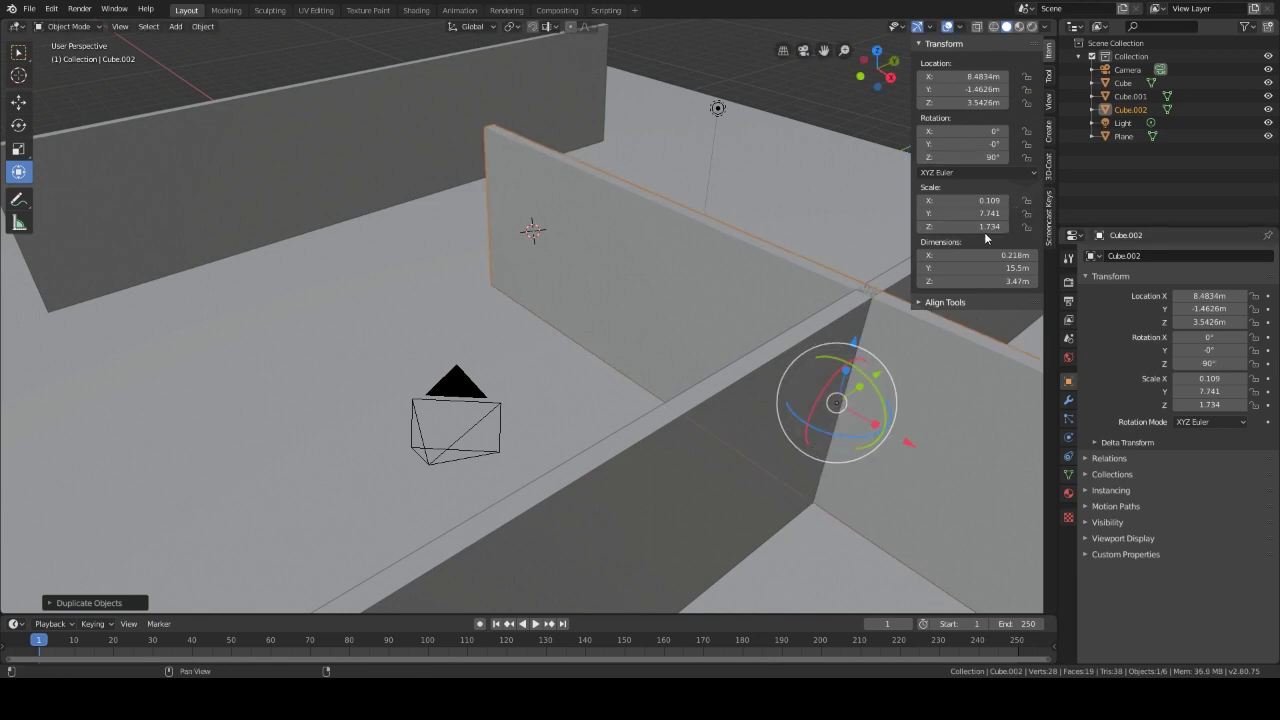
Step: Move the rotated wall to about X 1.37 m, Y -8.99 m so it closes one end between the two long walls
left_click_drag(909, 442, 574, 280)
middle_click_drag(586, 266, 525, 242)
left_click_drag(525, 241, 140, 274)
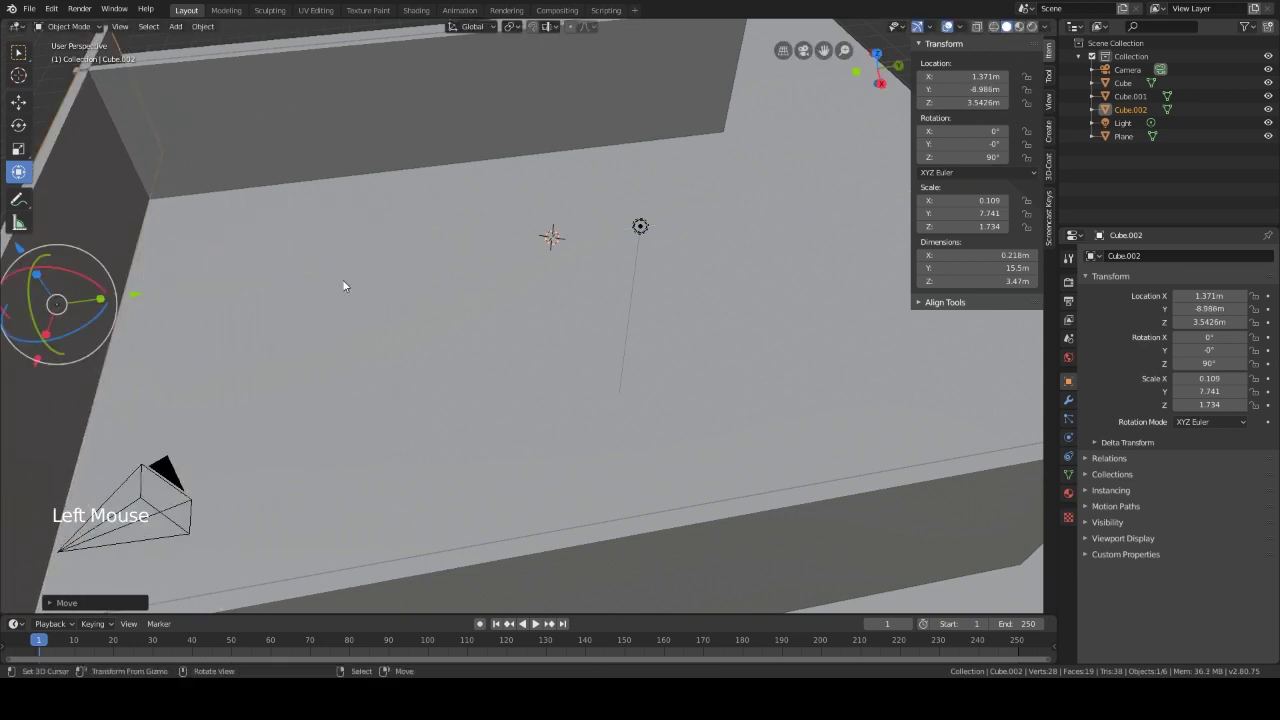
Step: Duplicate the end wall along Y to about 6.30 m to close the opposite end of the room
key("shift+d")
key("y")
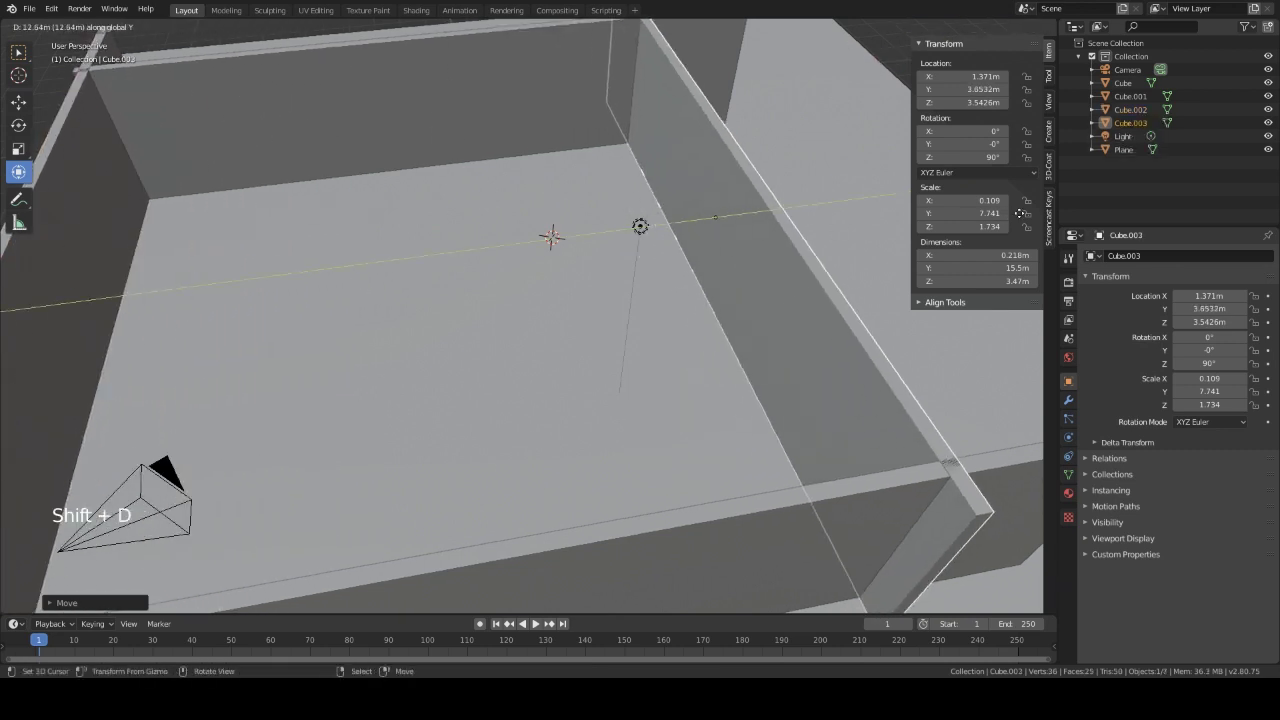
key("Return")
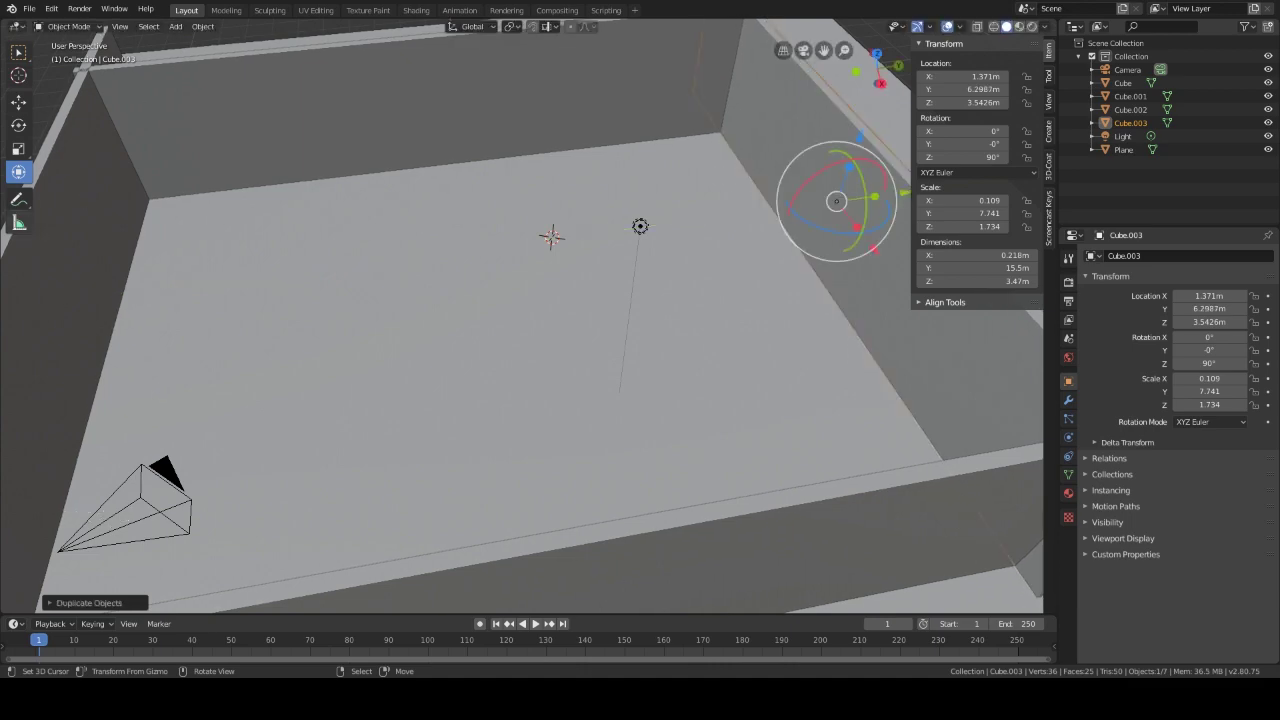
Step: Duplicate the end wall along Y into the middle of the room, at about Y -0.95 m, as a partition
mouse_move(410, 388)
middle_mouse_down()
mouse_move(426, 391)
mouse_move(363, 360)
mouse_move(417, 395)
mouse_move(400, 406)
middle_mouse_up()
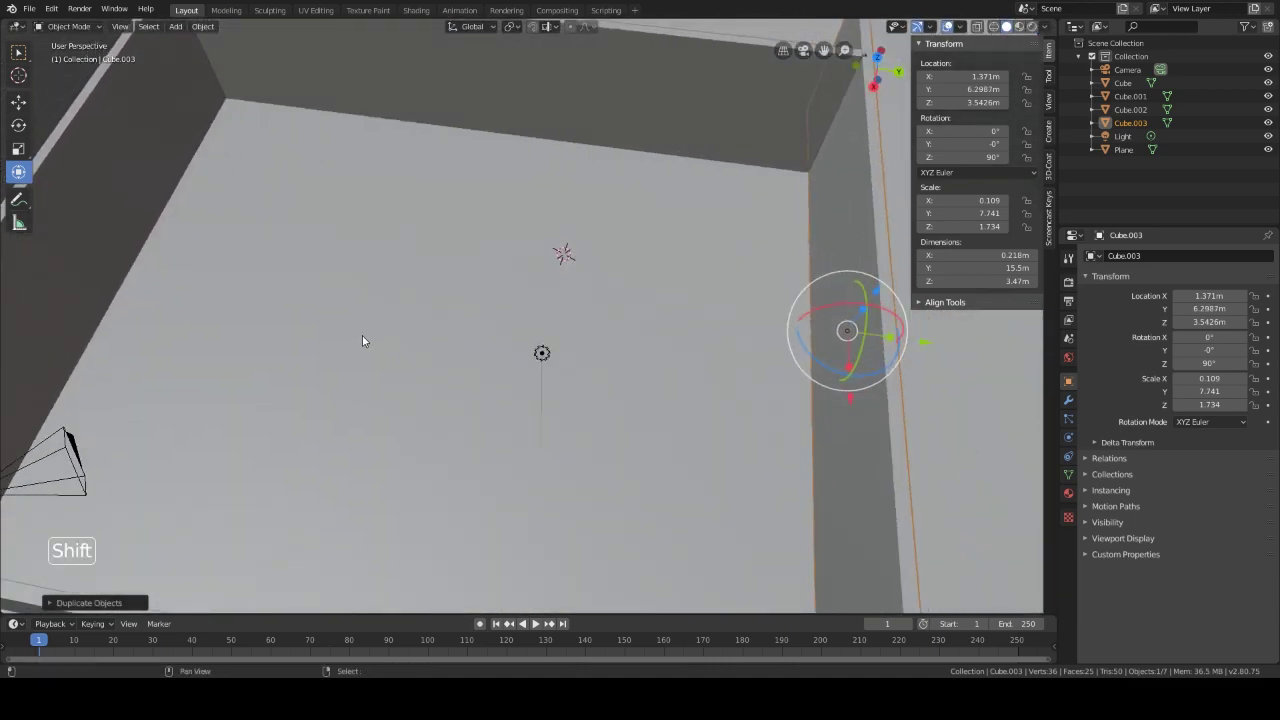
middle_click_drag(363, 340, 449, 323, "shift")
scroll(458, 400, "down", 3)
middle_click_drag(466, 408, 471, 331)
scroll(540, 342, "up", 1)
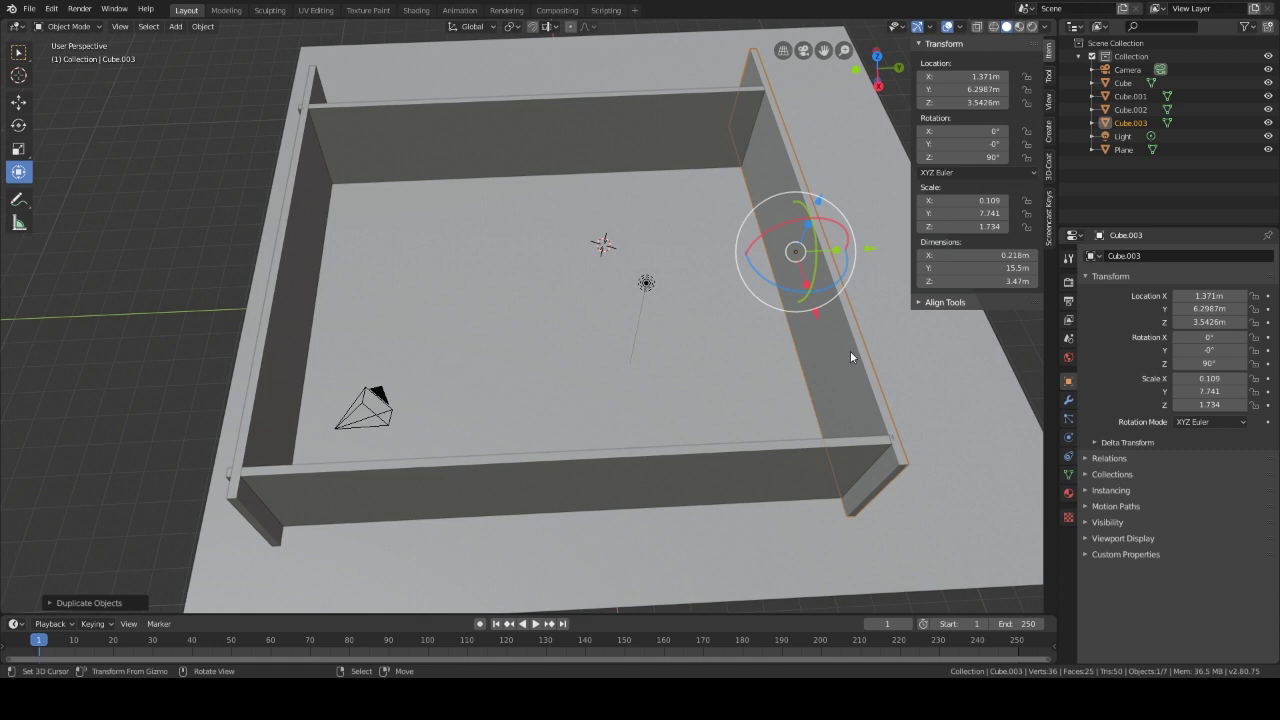
key("shift")
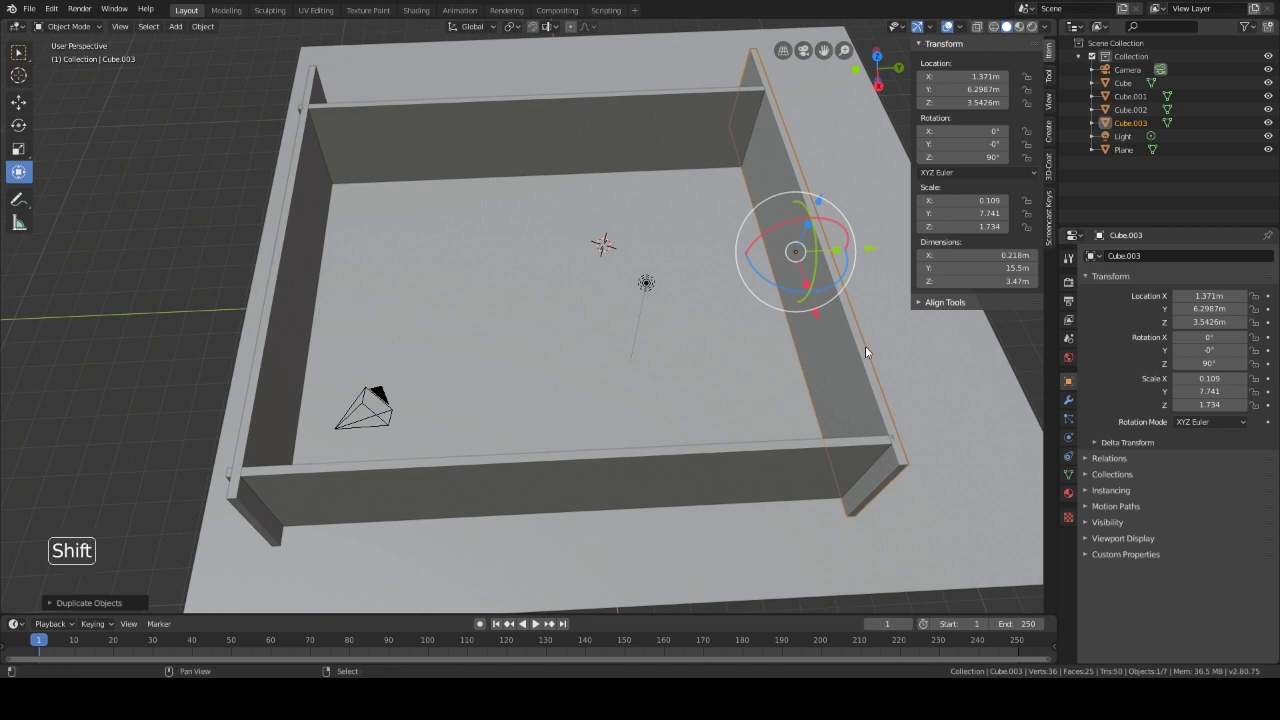
key("shift+d")
key("y")
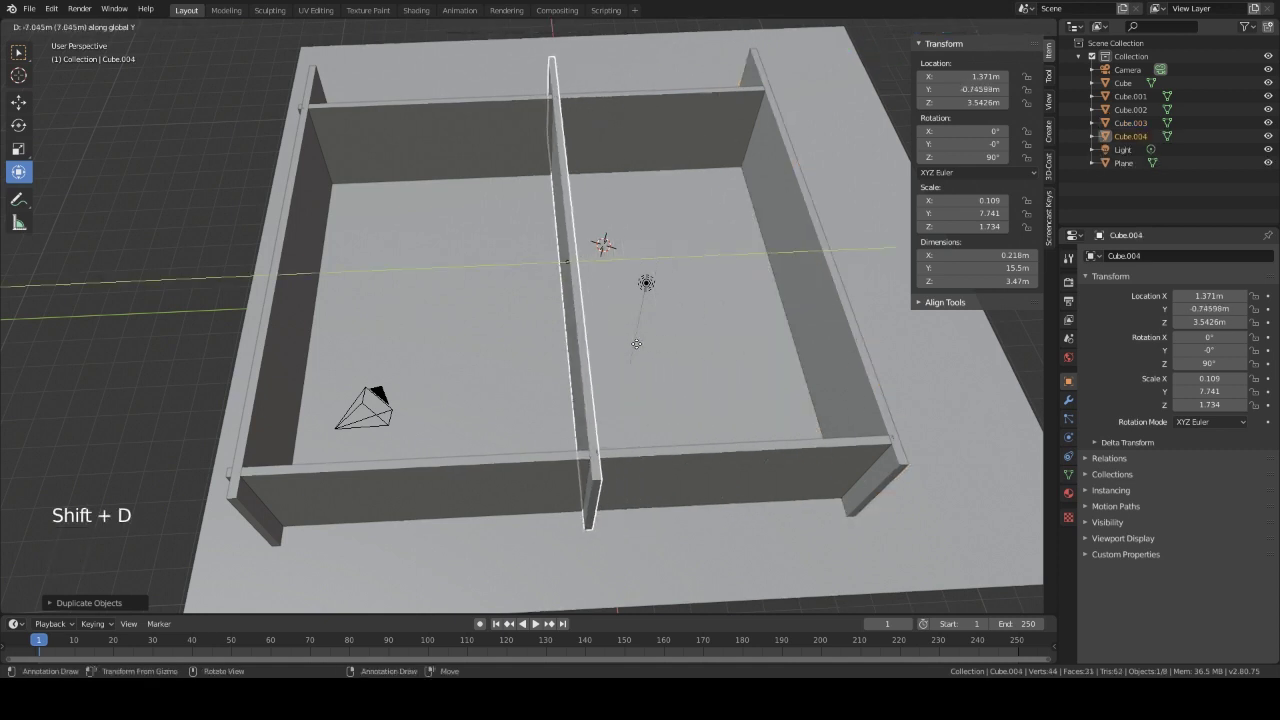
left_click(630, 344)
Step: Shorten the partition to about 7.12 m and move it against the back wall at about X -0.66 m, Y 1.69 m
middle_click_drag(537, 454, 628, 493)
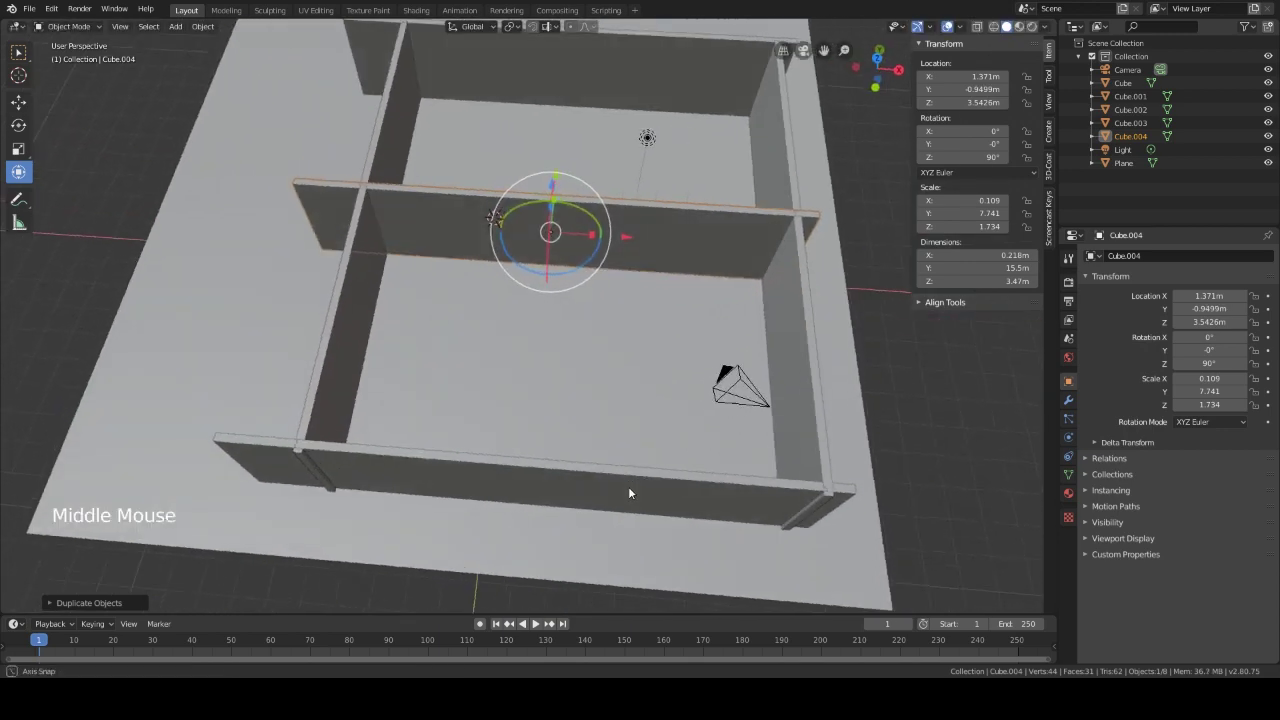
left_click_drag(591, 235, 563, 242)
middle_click_drag(604, 272, 615, 208)
left_click_drag(615, 208, 705, 195)
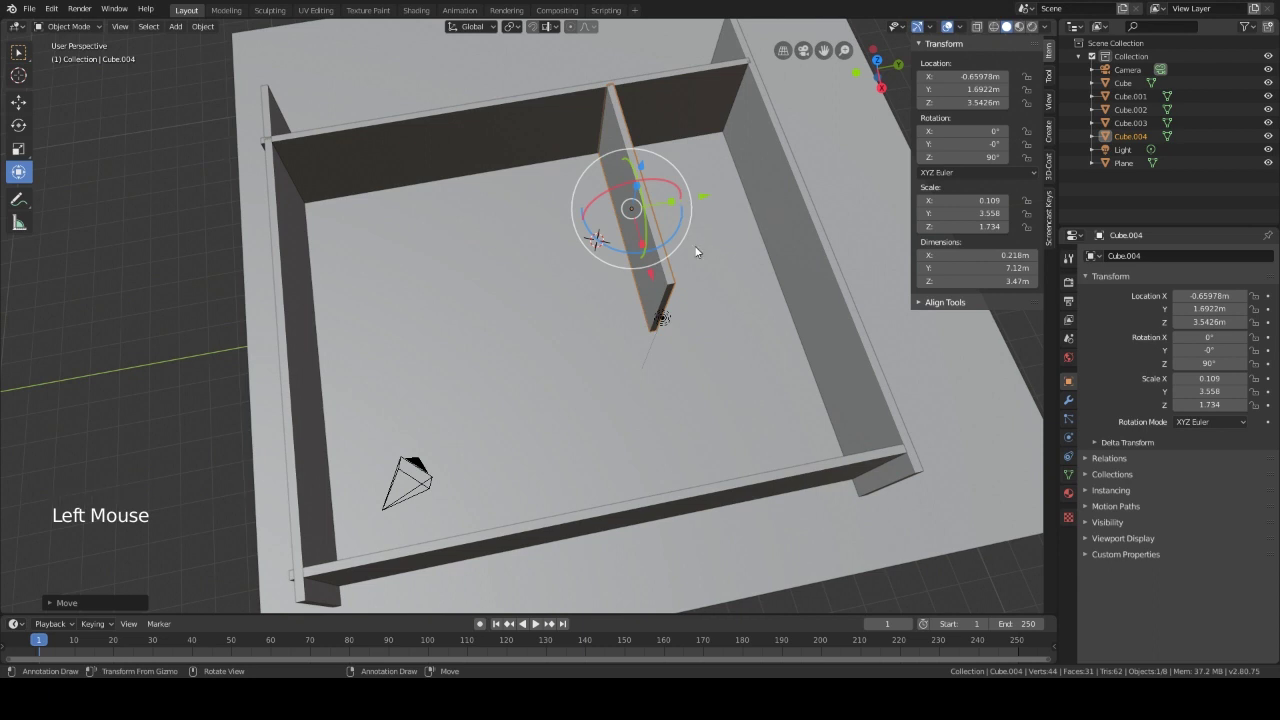
Step: Duplicate the short partition along Y to about -3.93 m
key("shift+d")
key("y")
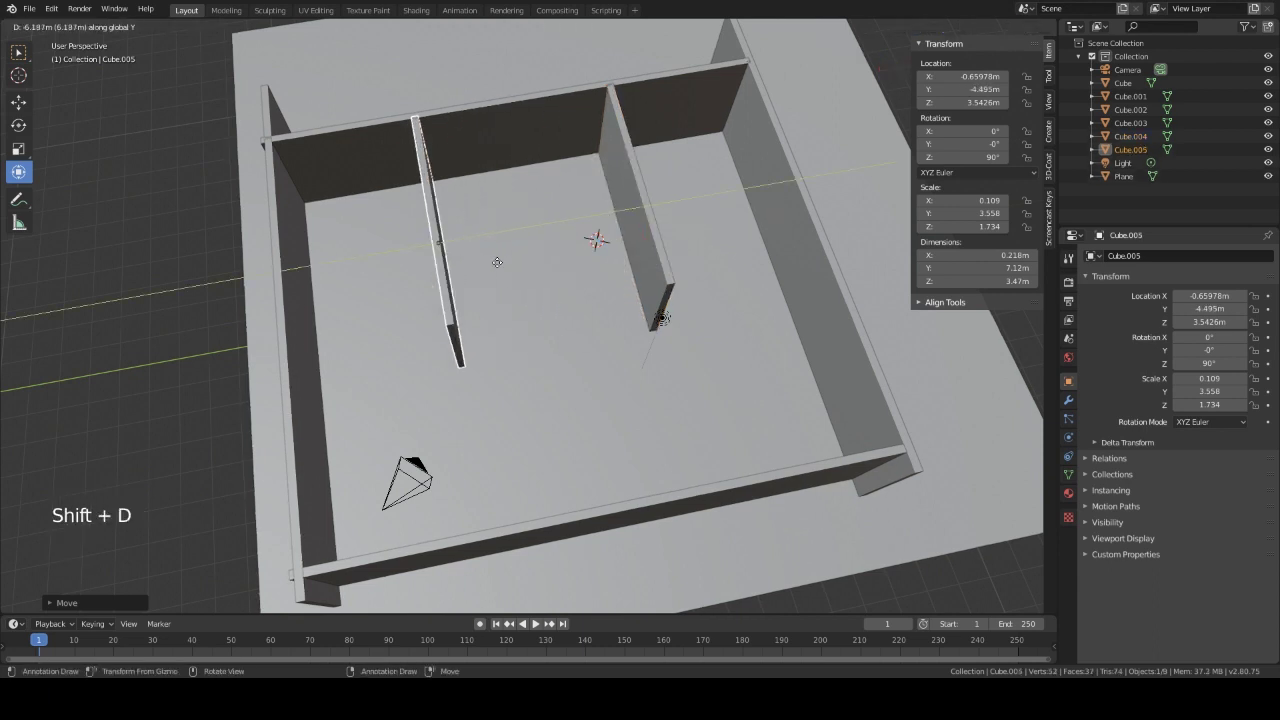
left_click(515, 264)
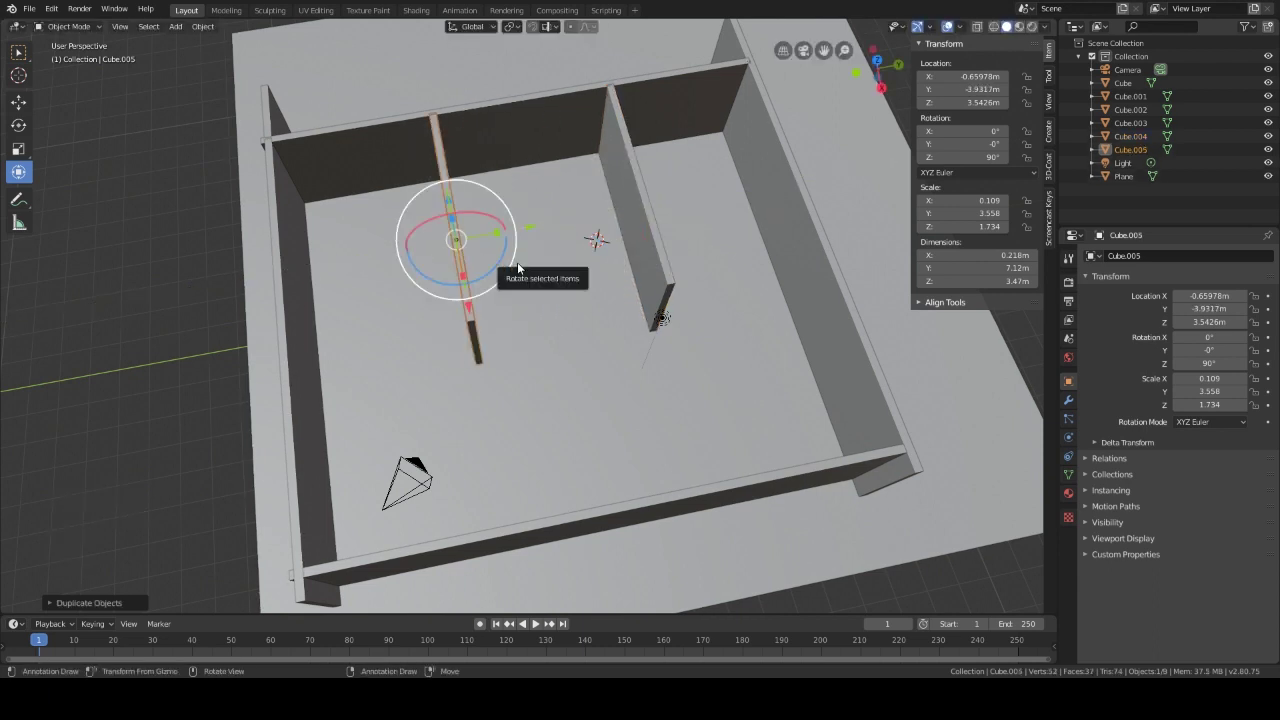
Step: Add a cube and move it along Y to about -0.94 m, between the two partitions
key("shift+a")
mouse_move(520, 265)
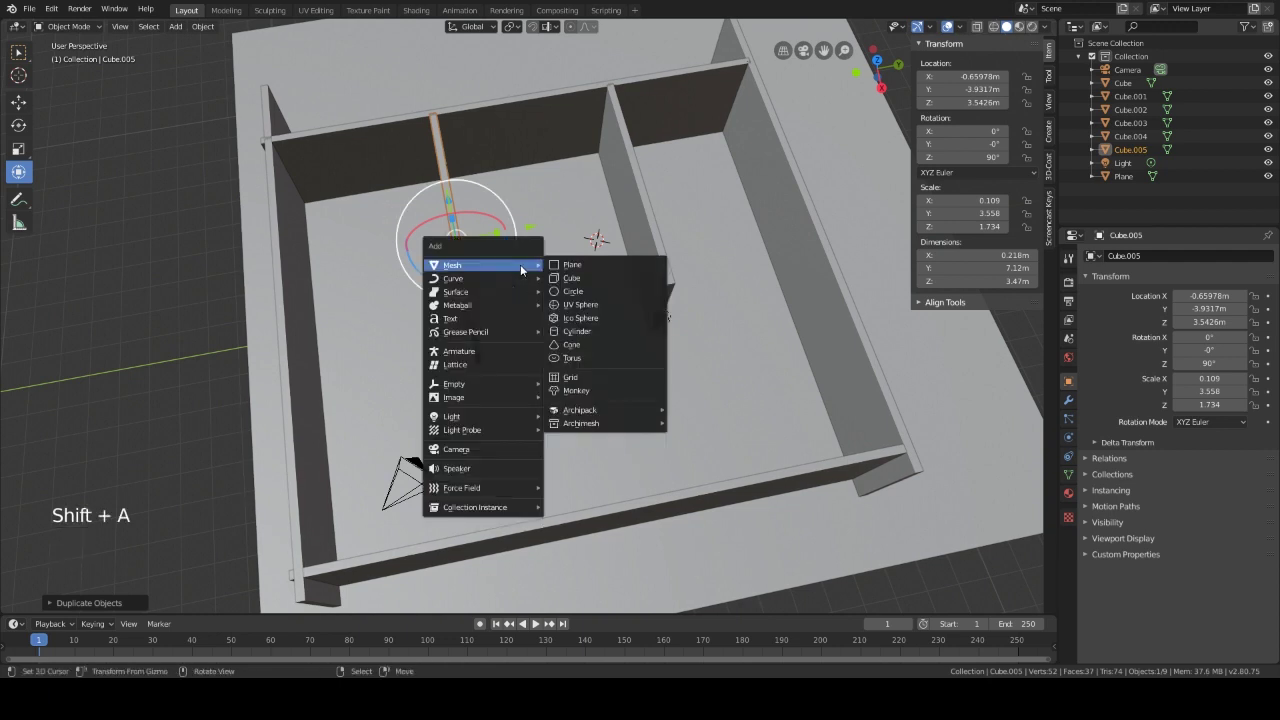
left_click(560, 277)
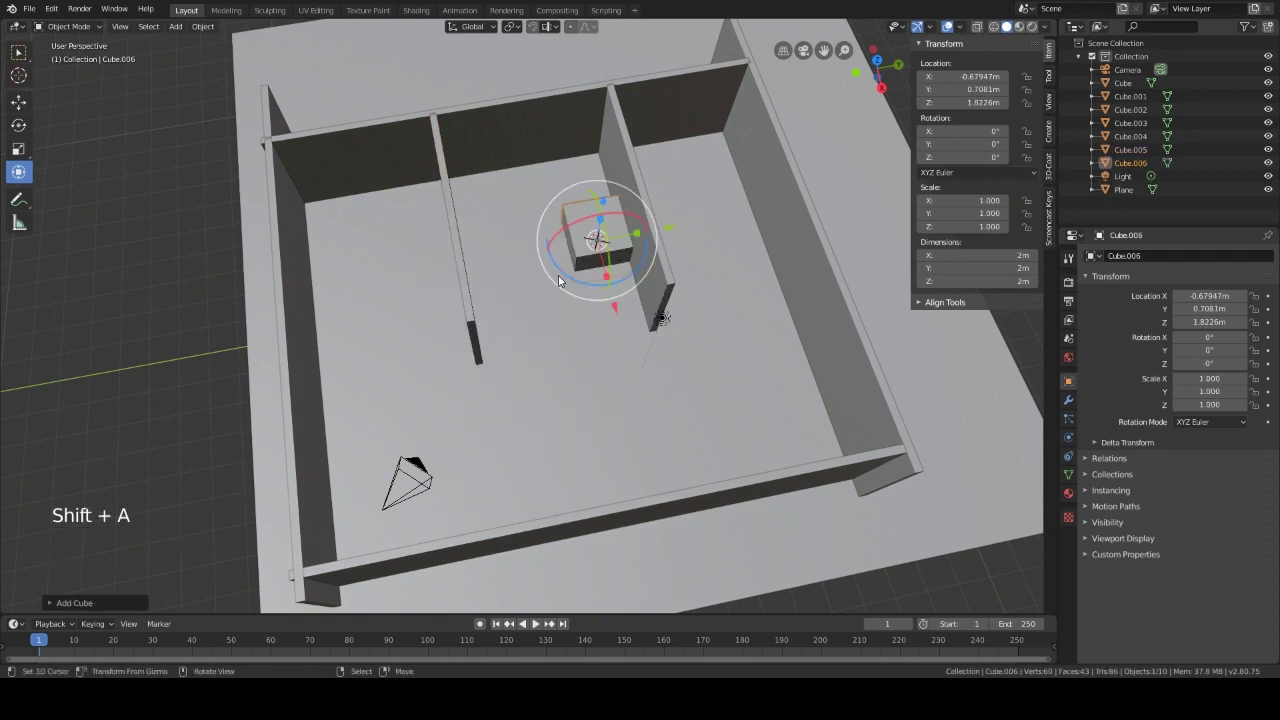
middle_click_drag(633, 350, 571, 234)
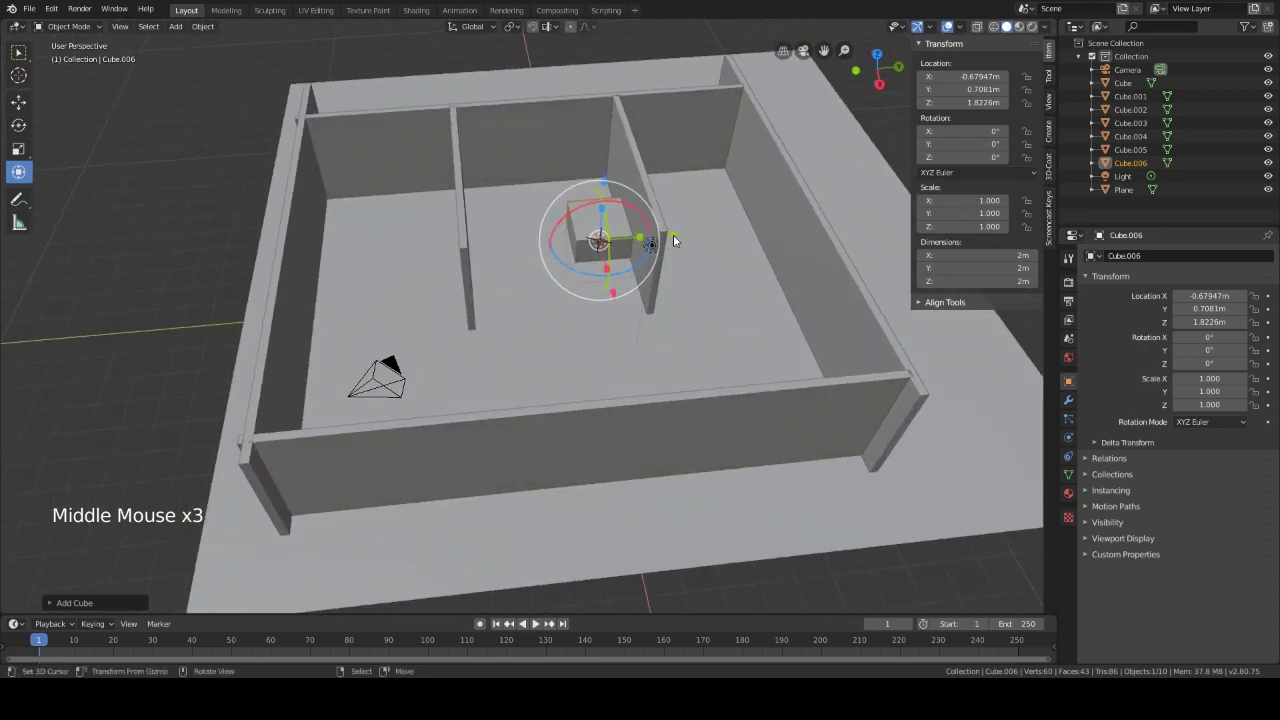
left_click_drag(673, 234, 624, 238)
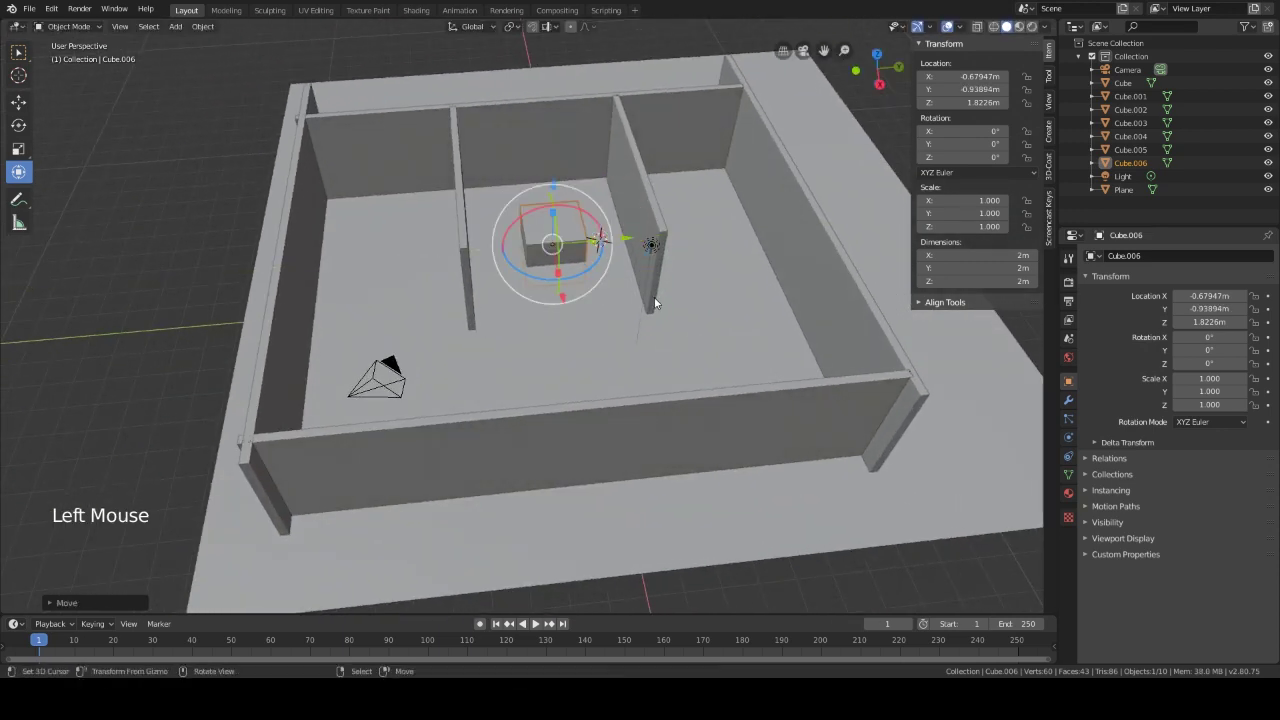
Step: Shape the cube into a column about 0.68 m square and 3.93 m tall, positioned at about X -1.77 m, Z 3.68 m
key("s")
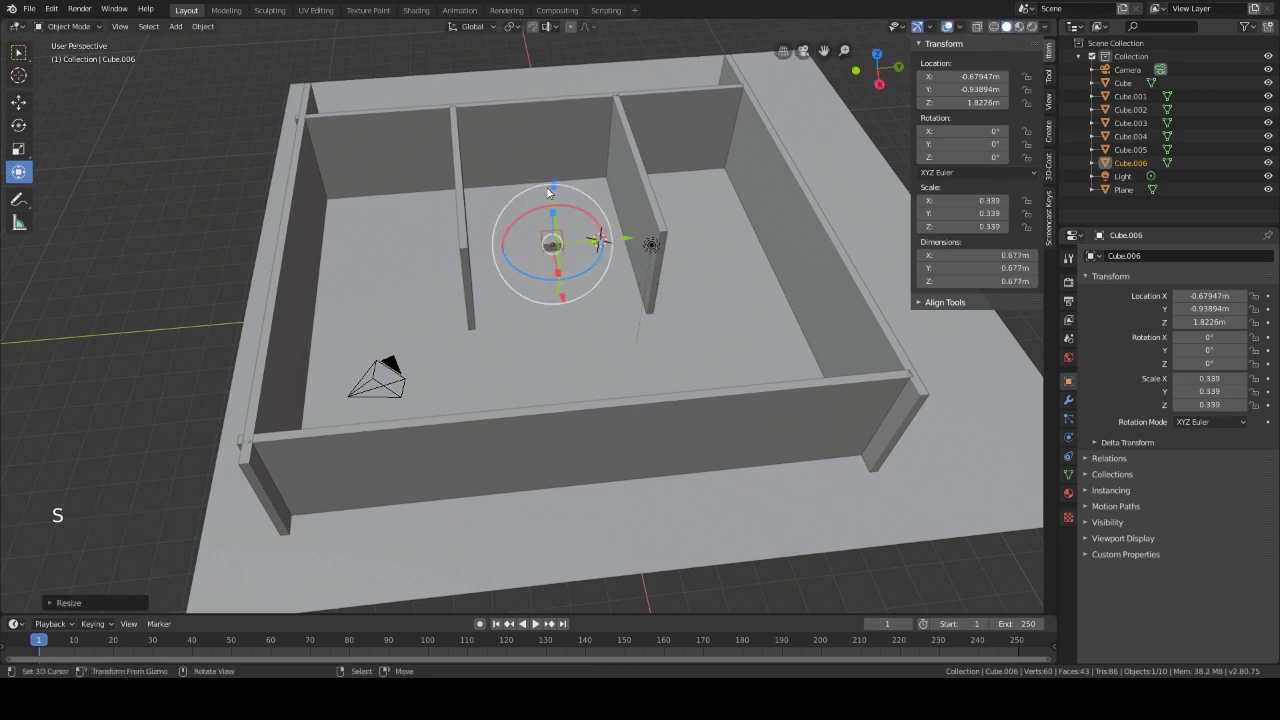
left_click_drag(554, 185, 554, 145)
mouse_move(554, 145)
middle_mouse_down()
mouse_move(625, 265)
mouse_move(561, 146)
middle_mouse_up()
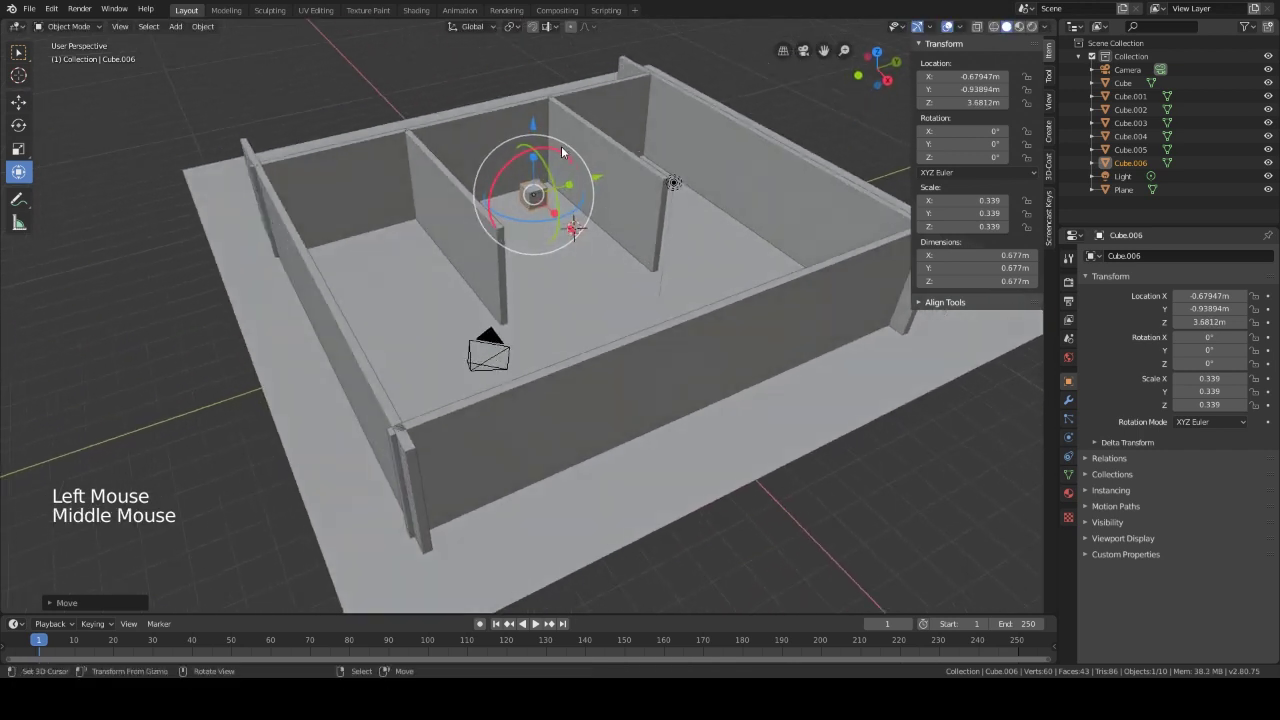
left_click_drag(531, 154, 538, 558)
middle_click_drag(659, 331, 587, 289)
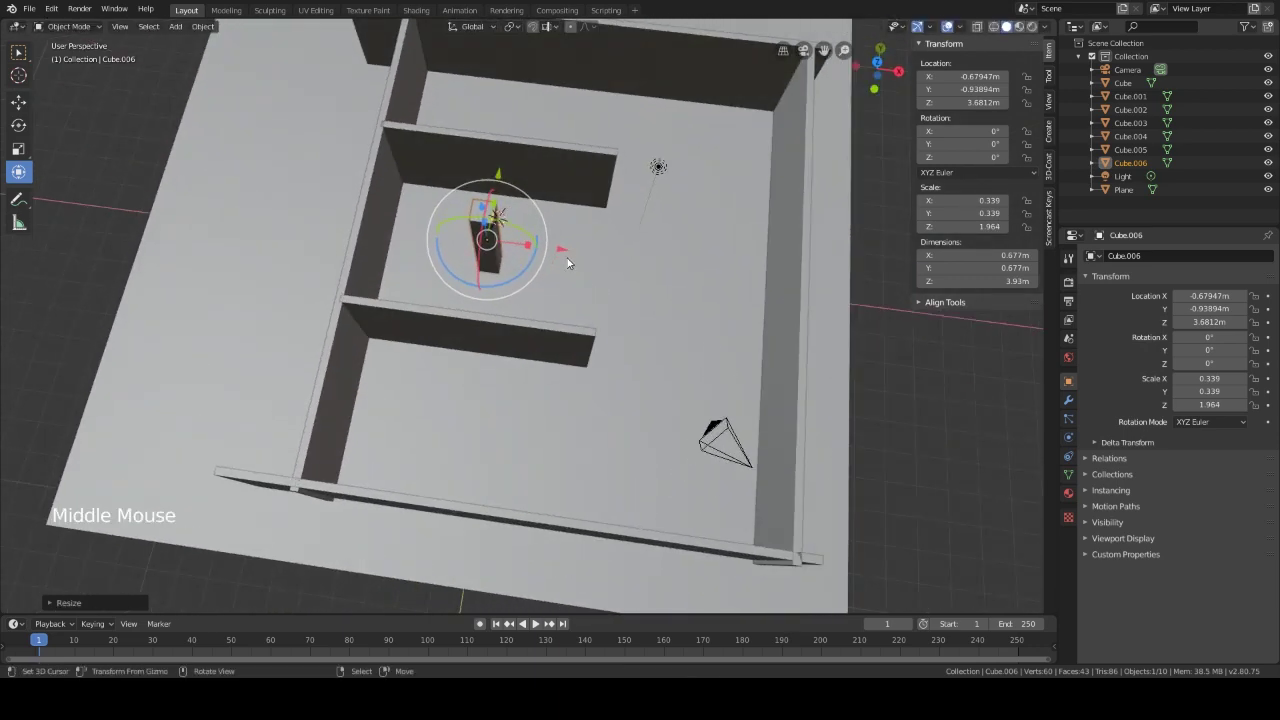
left_click_drag(563, 252, 530, 254)
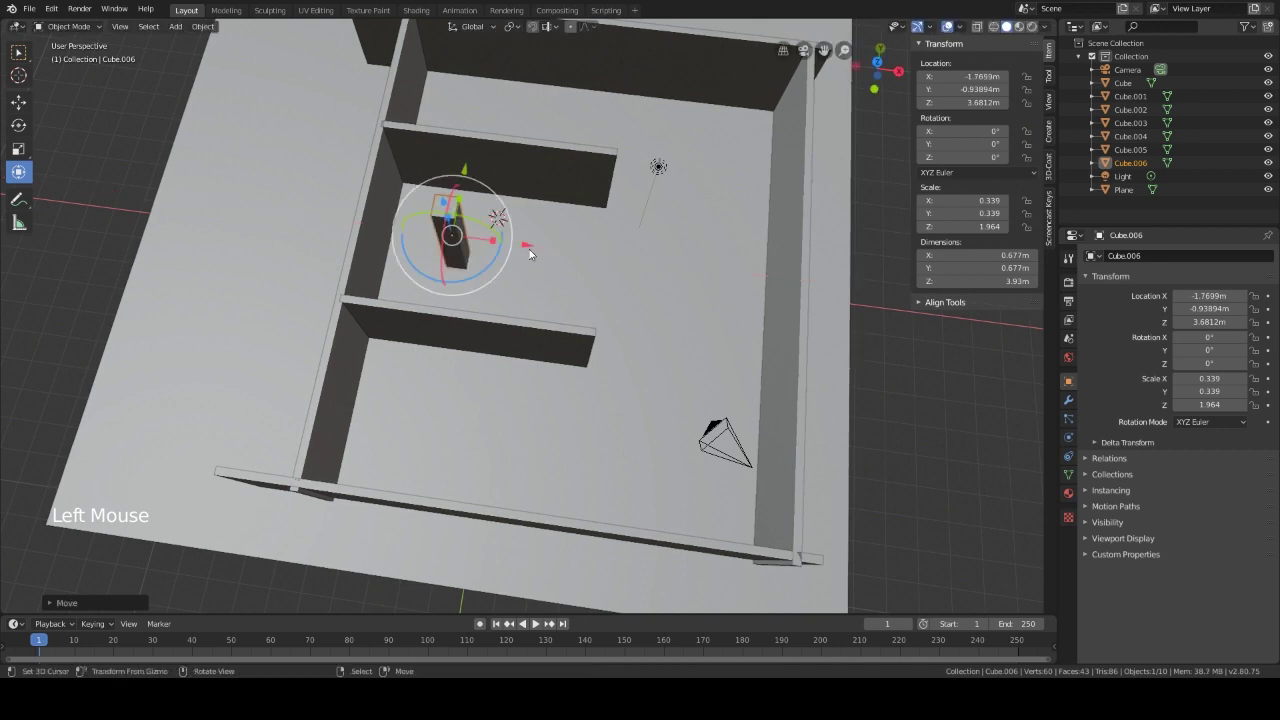
Step: Duplicate the column along X to about 1.58 m, near the open end of the partitions
key("shift+d")
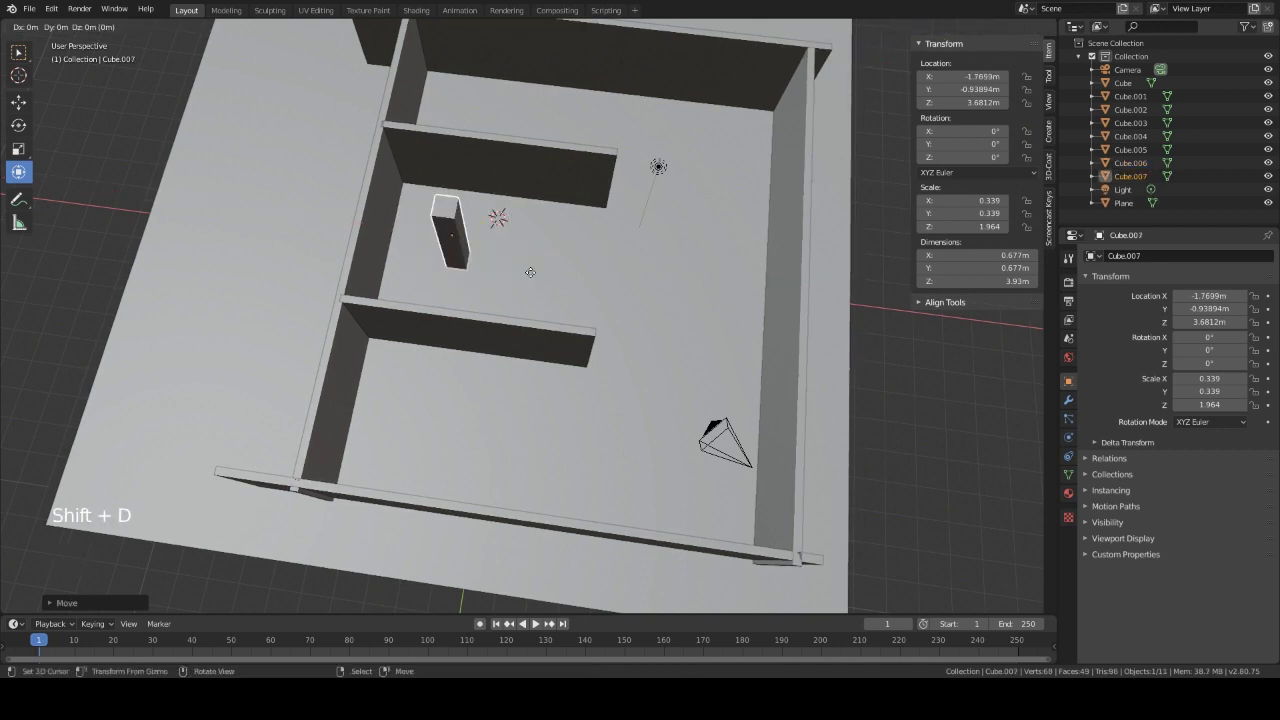
key("x")
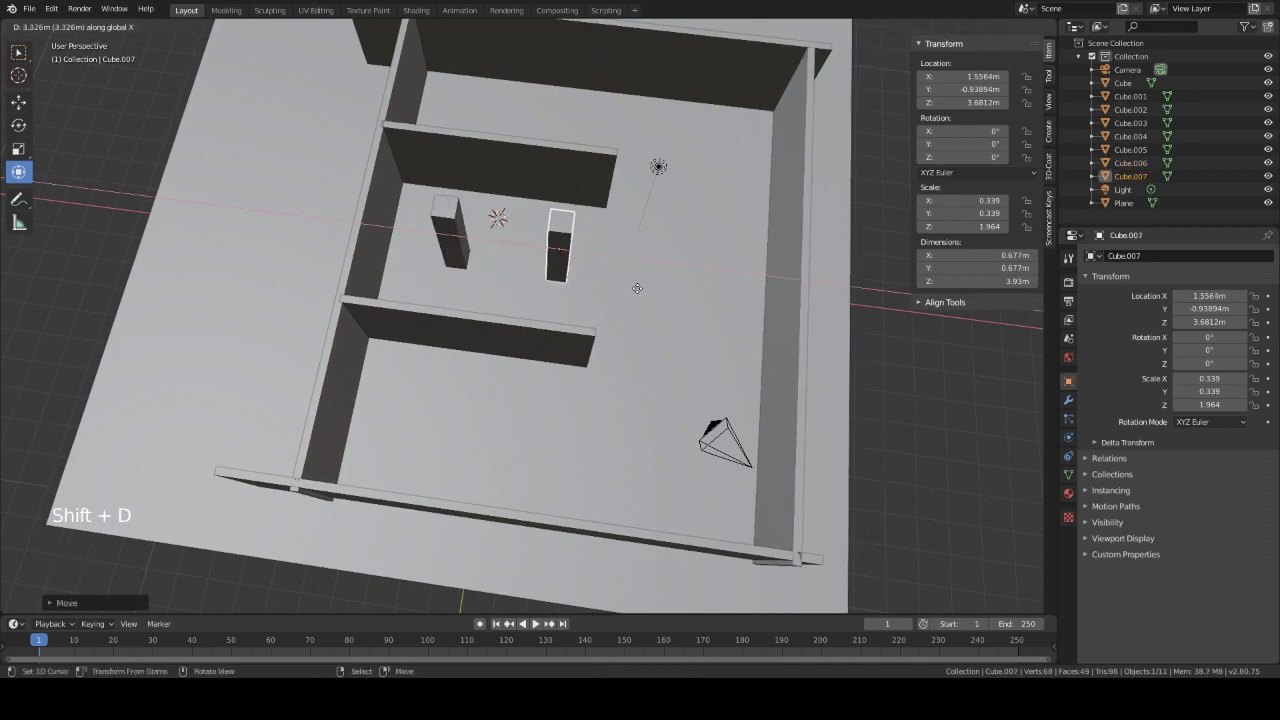
left_click(637, 288)
middle_click_drag(704, 353, 564, 324)
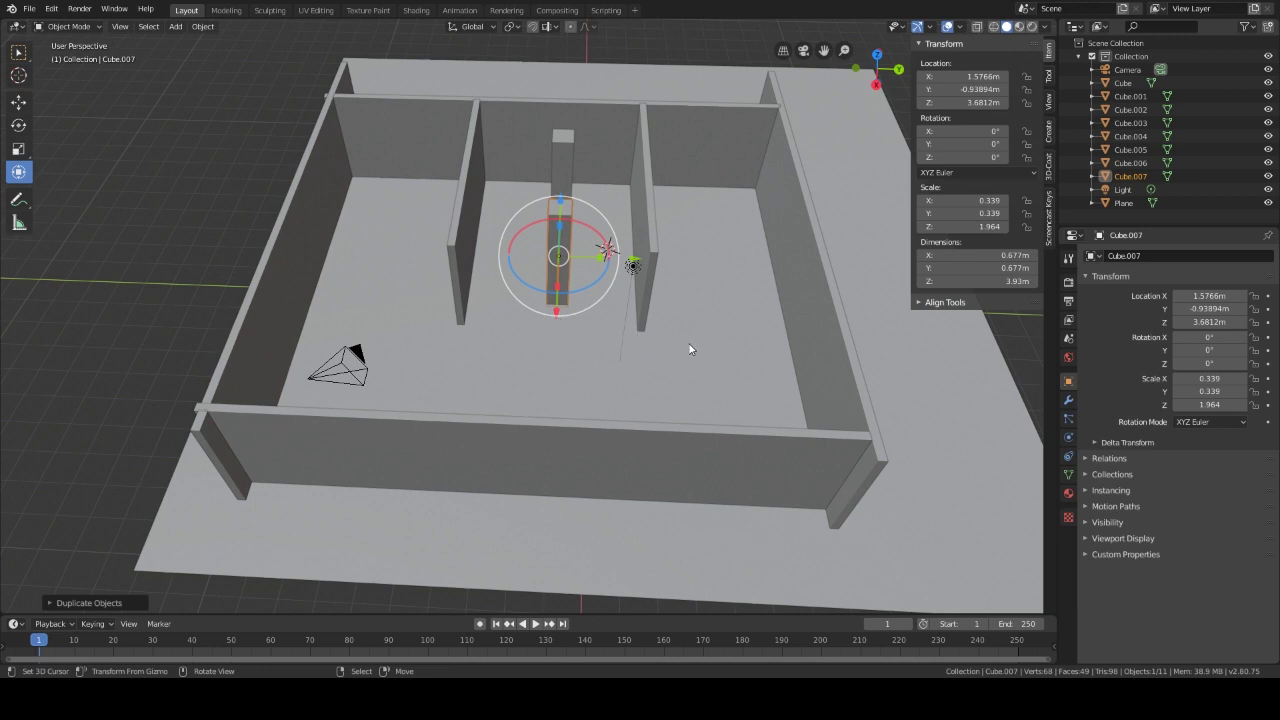
mouse_move(717, 349)
middle_mouse_down()
mouse_move(588, 350)
mouse_move(706, 360)
middle_mouse_up()
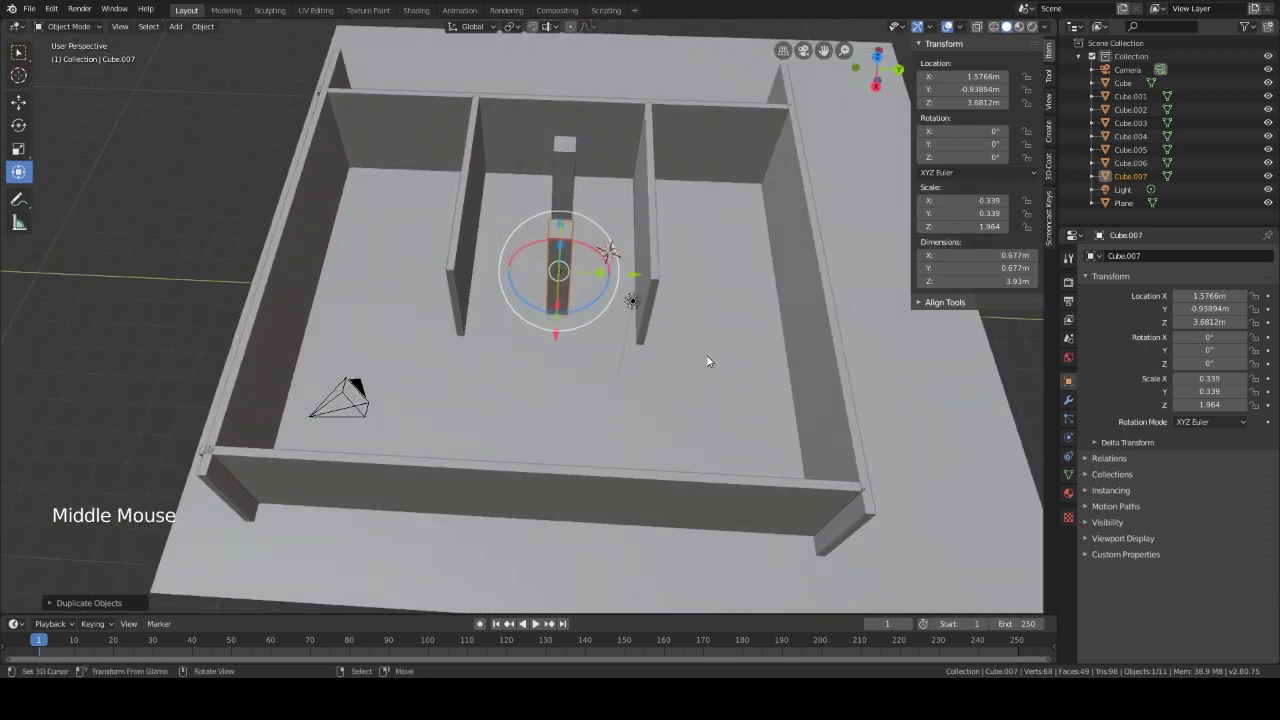
Step: Duplicate the front wall along X into the room, to about 4.94 m
left_click(595, 480)
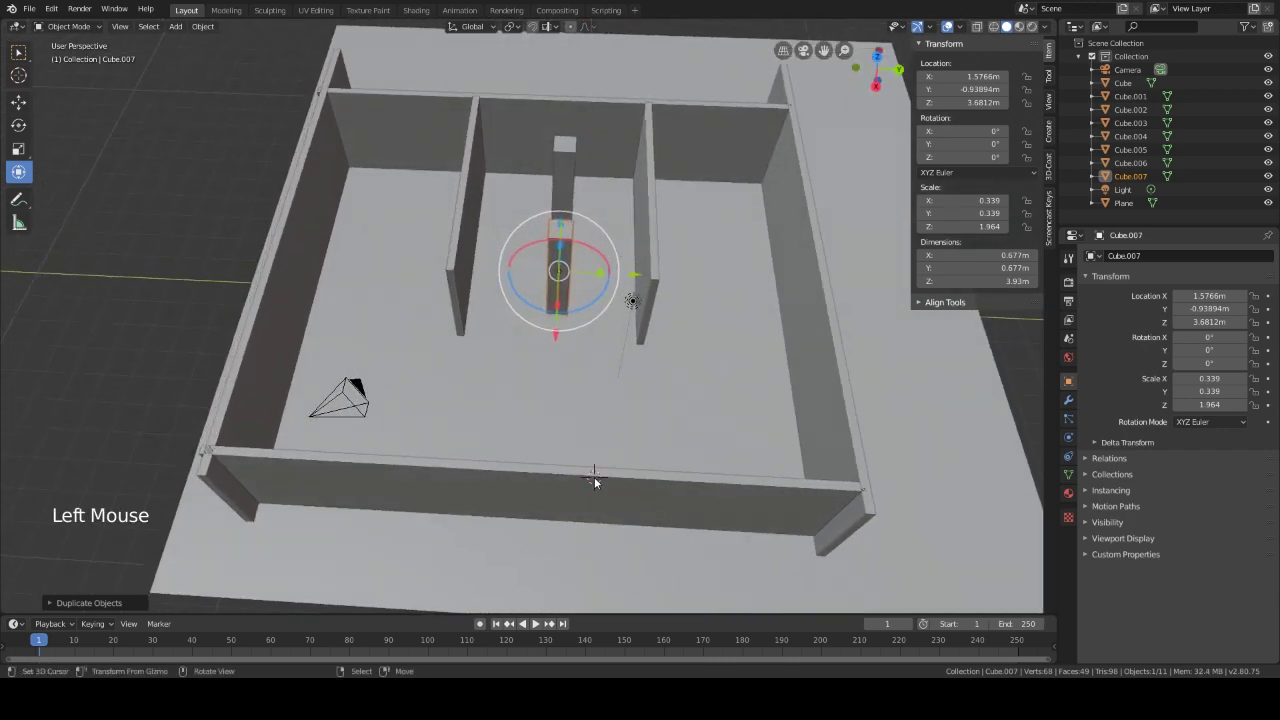
right_click(553, 483)
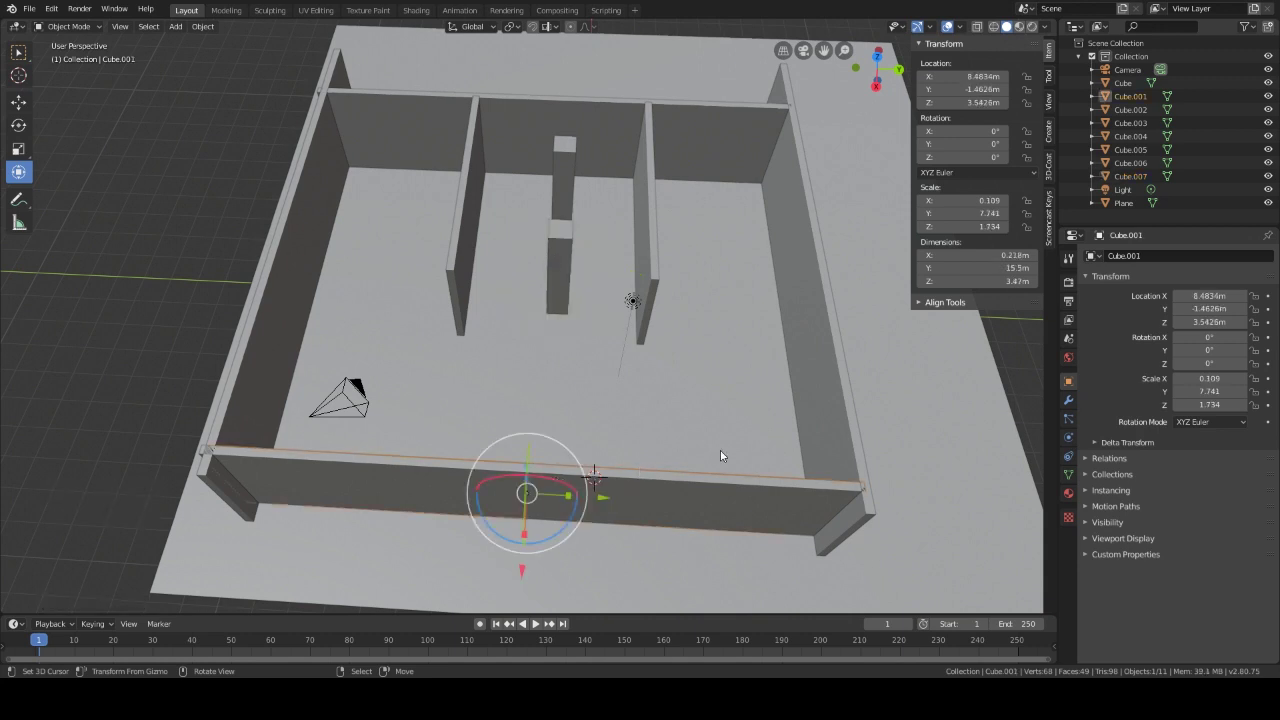
key("shift")
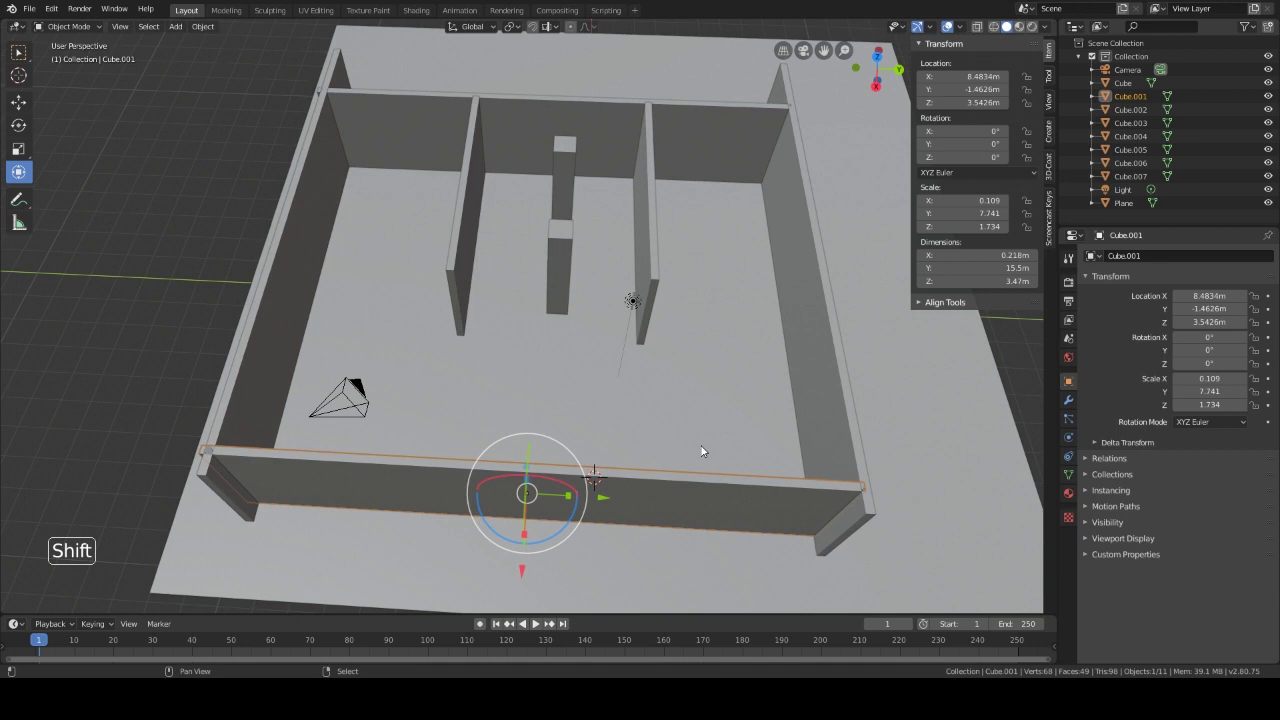
key("shift+d")
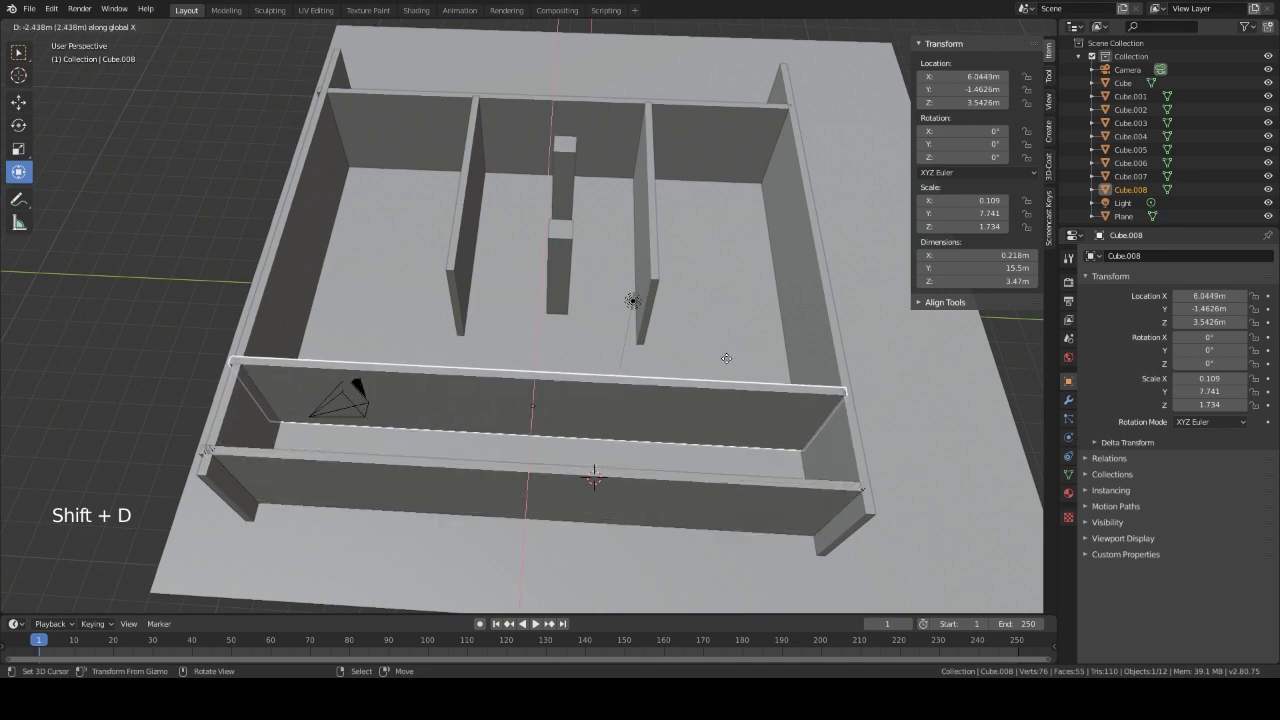
left_click(726, 327)
Step: Shorten the duplicated wall to about 3.59 m and thin it to about 0.15 m
left_click_drag(579, 374, 545, 369)
middle_click_drag(545, 369, 518, 395)
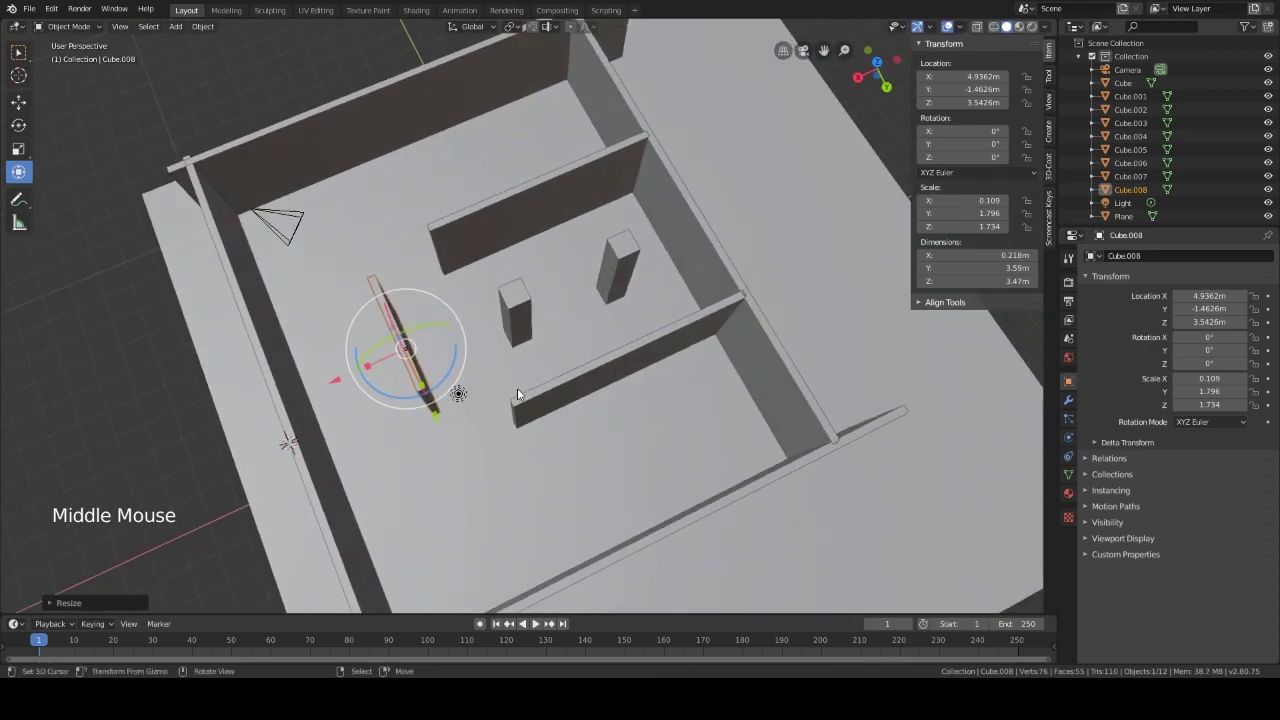
left_click_drag(365, 366, 376, 364)
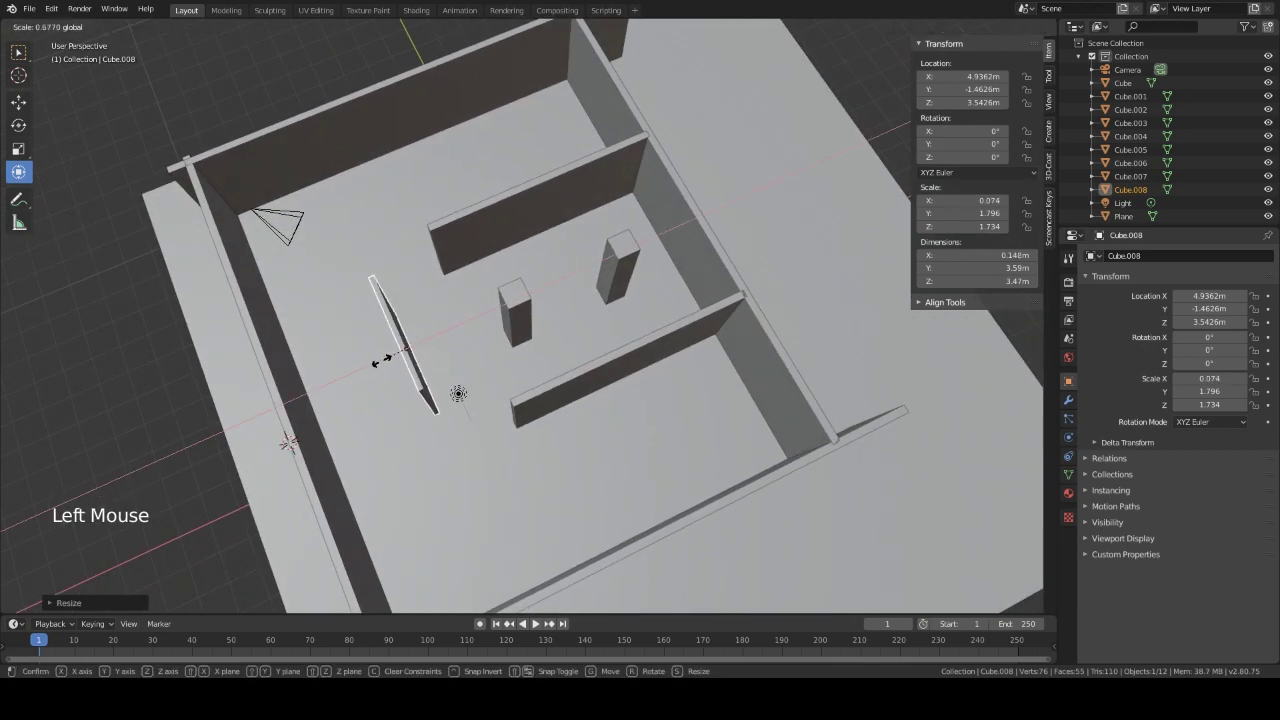
middle_click_drag(376, 364, 583, 440)
Step: Move the thin wall to about X 2.82 m, Y 4.12 m and shorten it to about 1.7 m
left_click_drag(605, 398, 708, 413)
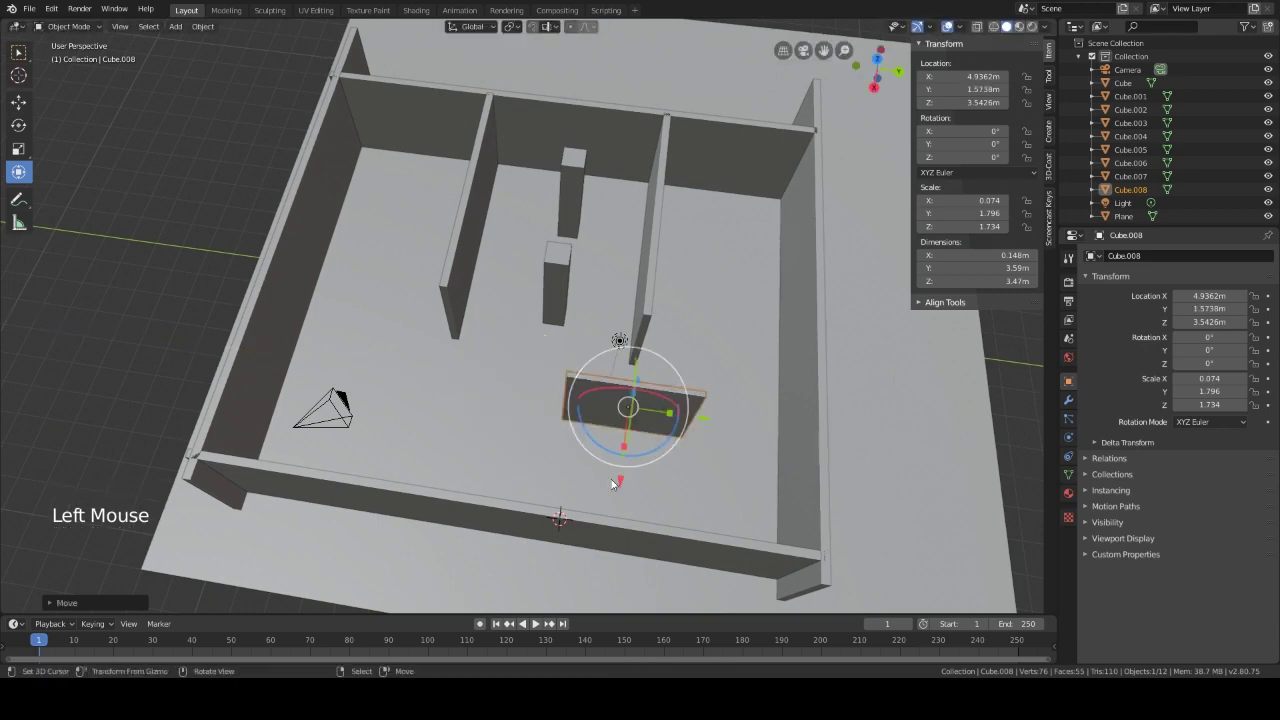
left_click_drag(617, 485, 636, 424)
mouse_move(636, 424)
middle_mouse_down()
mouse_move(630, 478)
mouse_move(638, 446)
middle_mouse_up()
left_click_drag(722, 353, 785, 351)
left_click_drag(722, 436, 720, 427)
middle_click_drag(760, 407, 745, 290)
left_click_drag(745, 287, 795, 287)
middle_click_drag(795, 287, 686, 391)
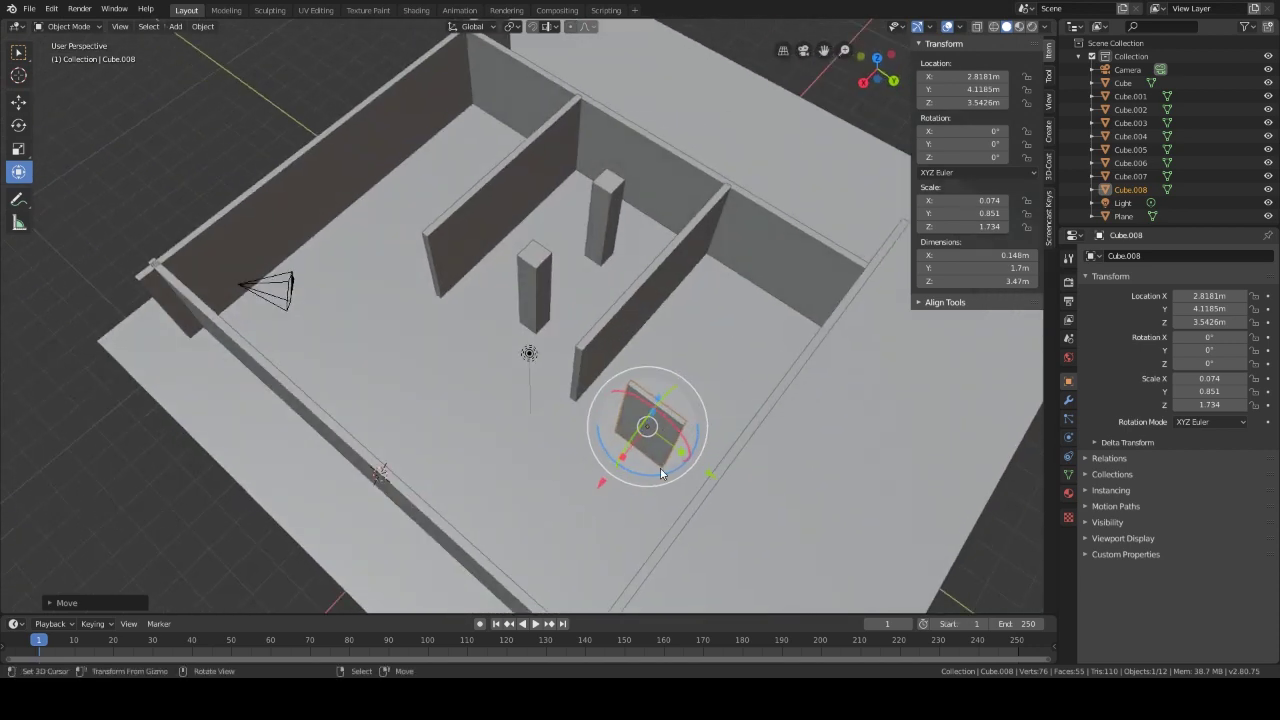
Step: Rotate the thin wall to 90° about Z so it runs parallel to the partitions
left_click_drag(662, 477, 607, 450)
double_click(986, 159)
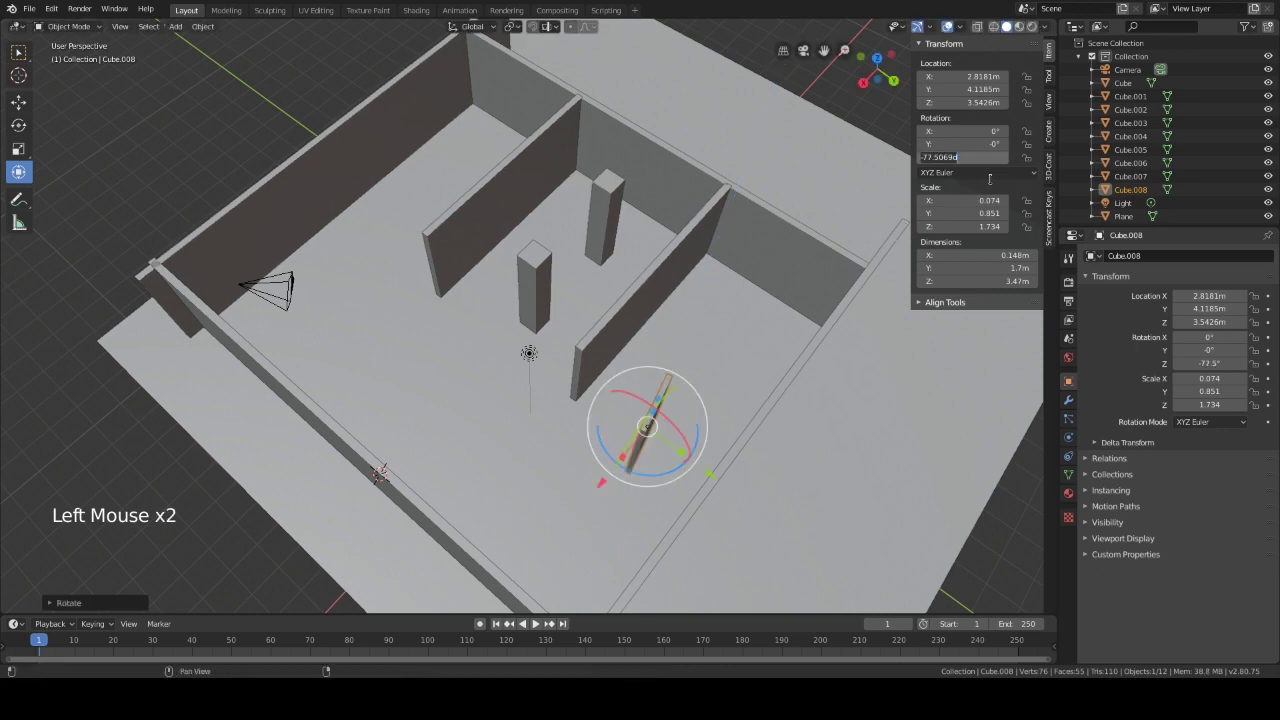
type("90")
key("Return")
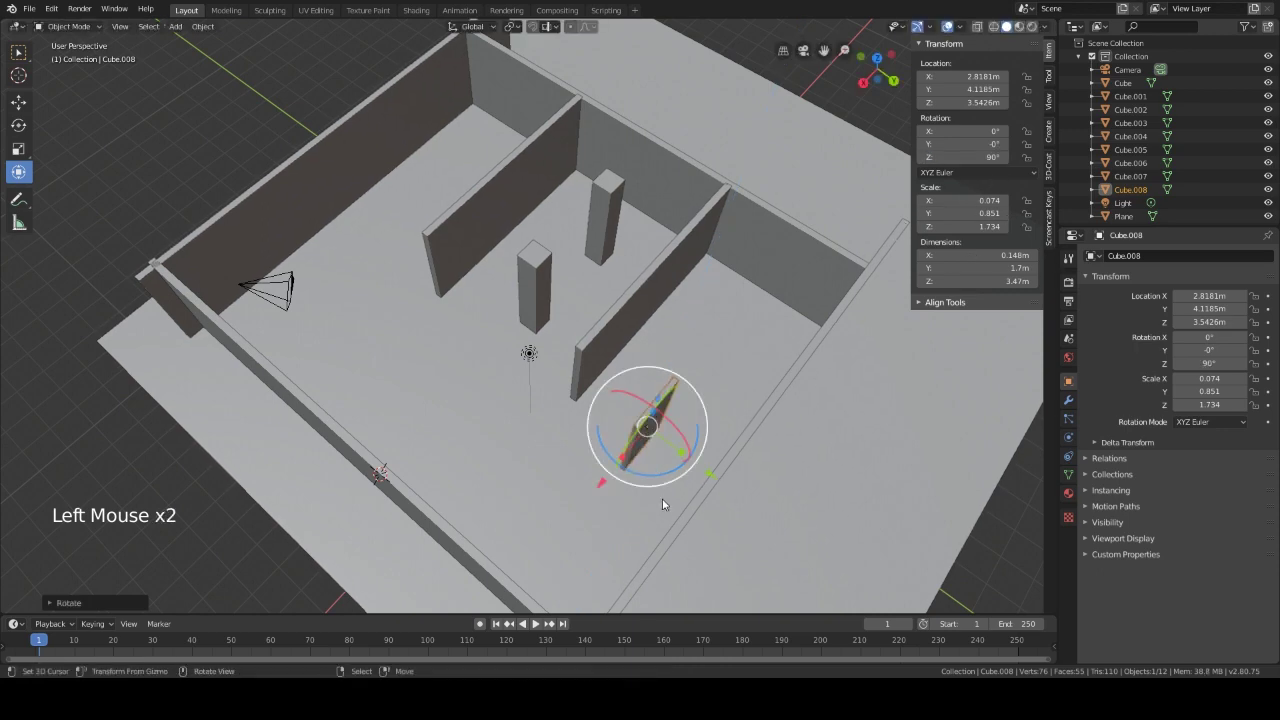
Step: Lengthen the thin wall to about 3.38 m and move it along X to about 0.87 m
left_click_drag(600, 485, 663, 429)
mouse_move(663, 429)
middle_mouse_down()
mouse_move(659, 464)
mouse_move(654, 450)
middle_mouse_up()
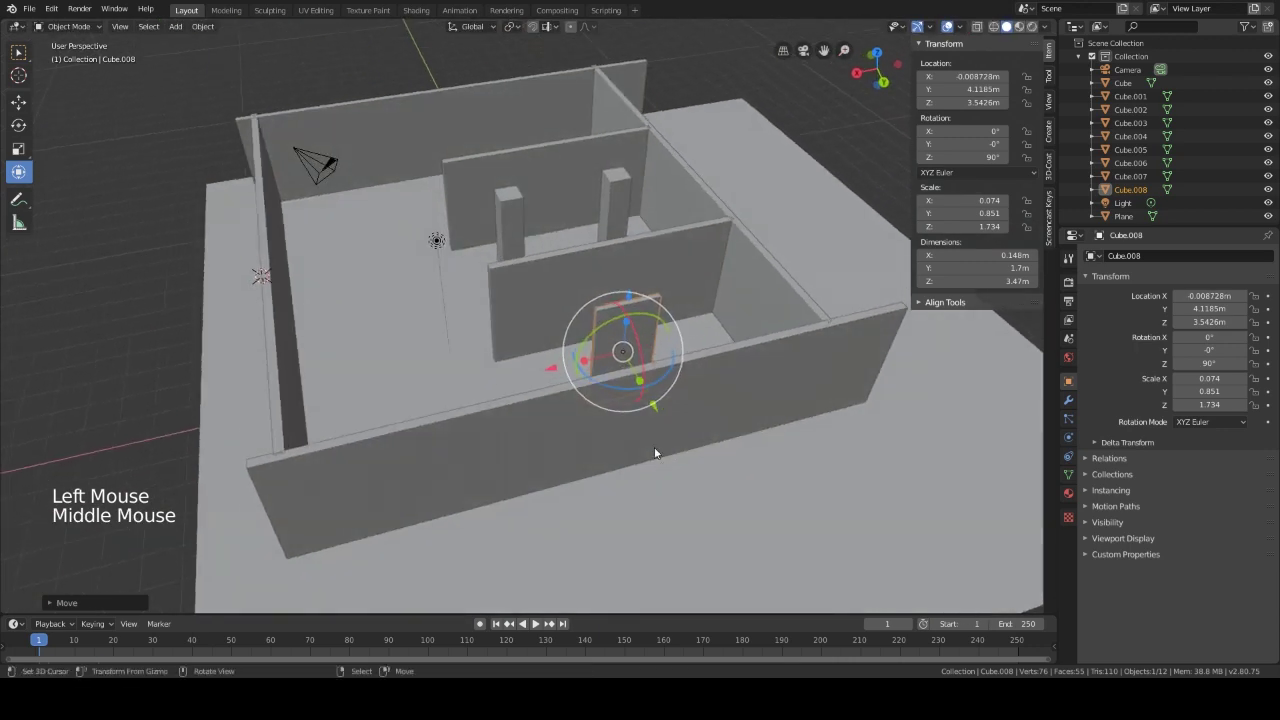
left_click_drag(582, 354, 544, 362)
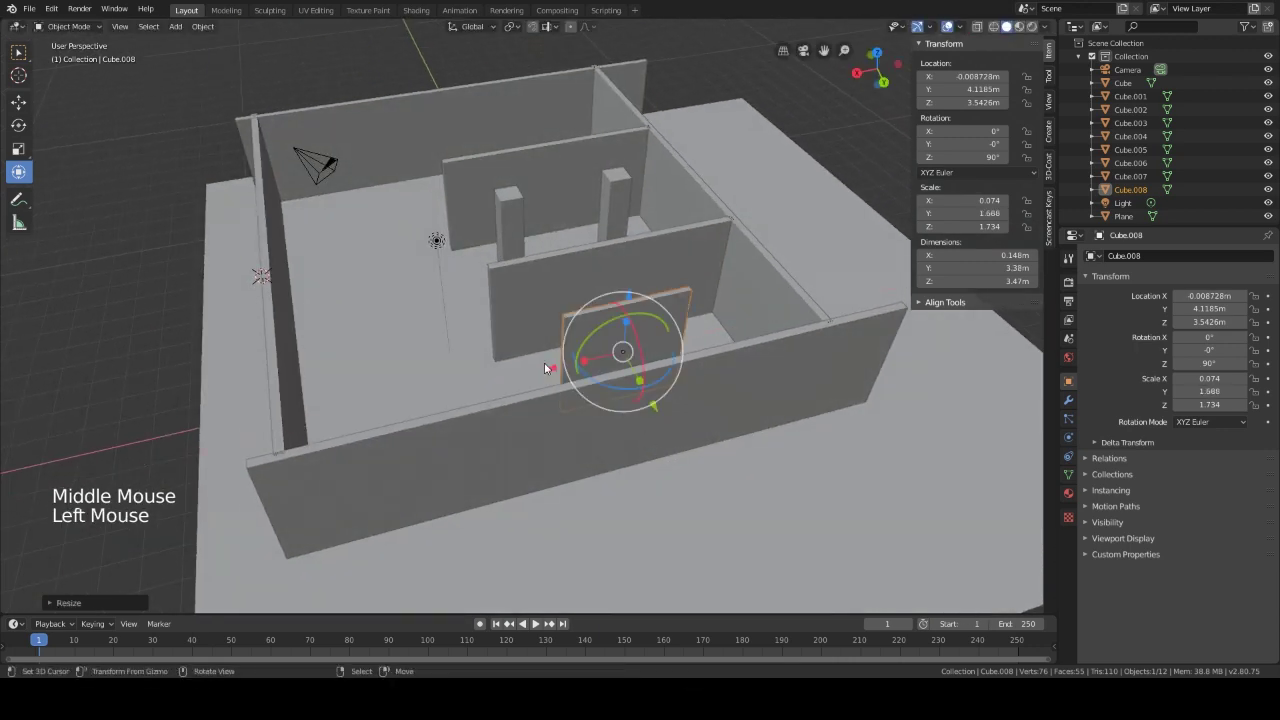
middle_click_drag(544, 362, 657, 460)
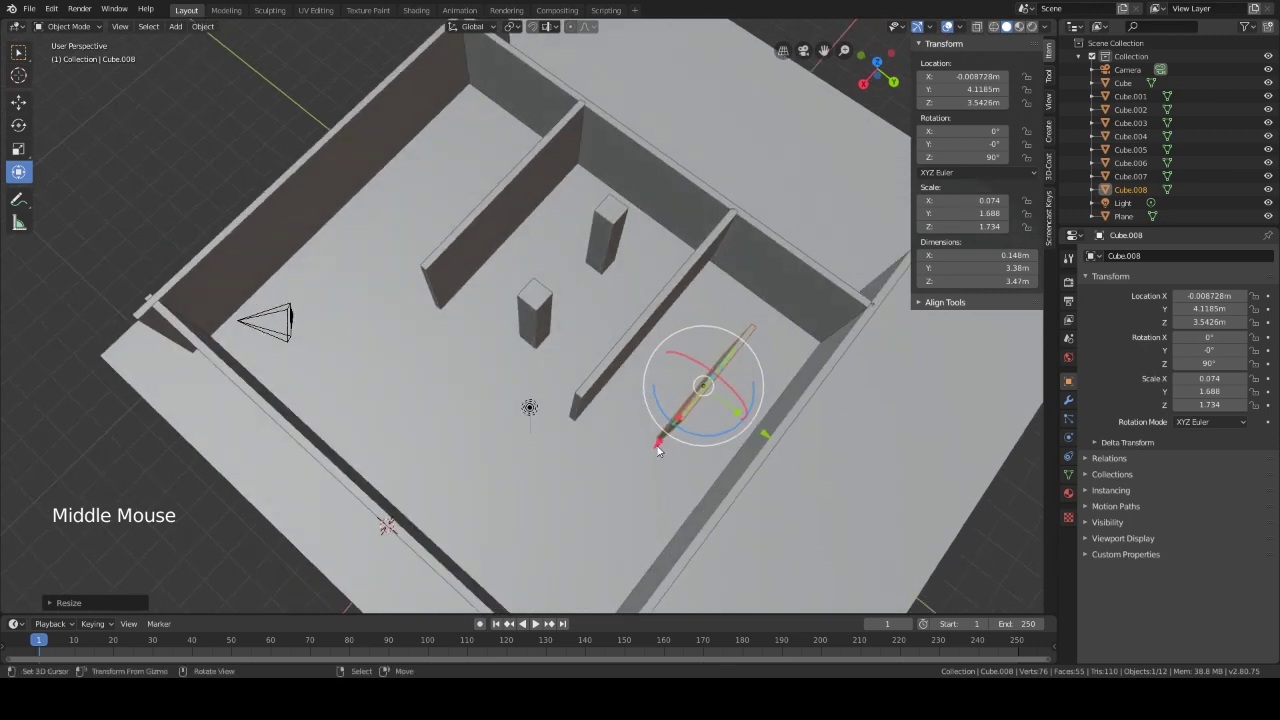
left_click_drag(654, 445, 638, 463)
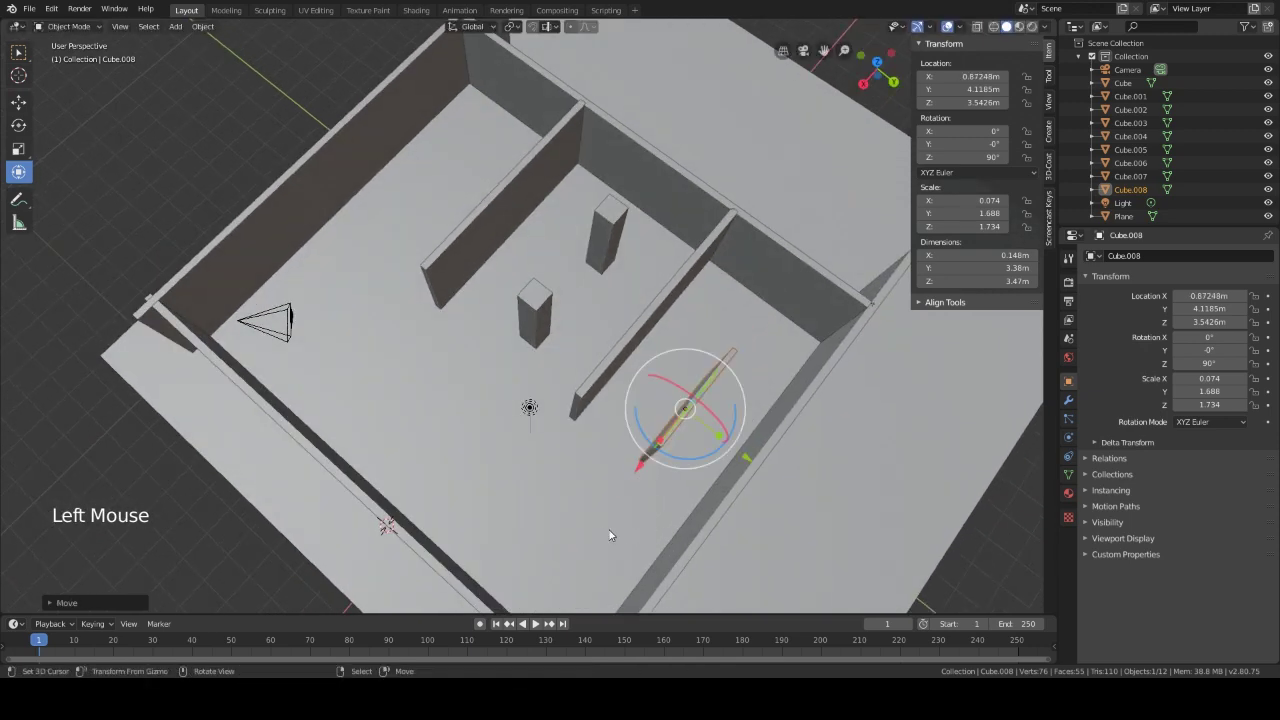
middle_click_drag(638, 463, 593, 438)
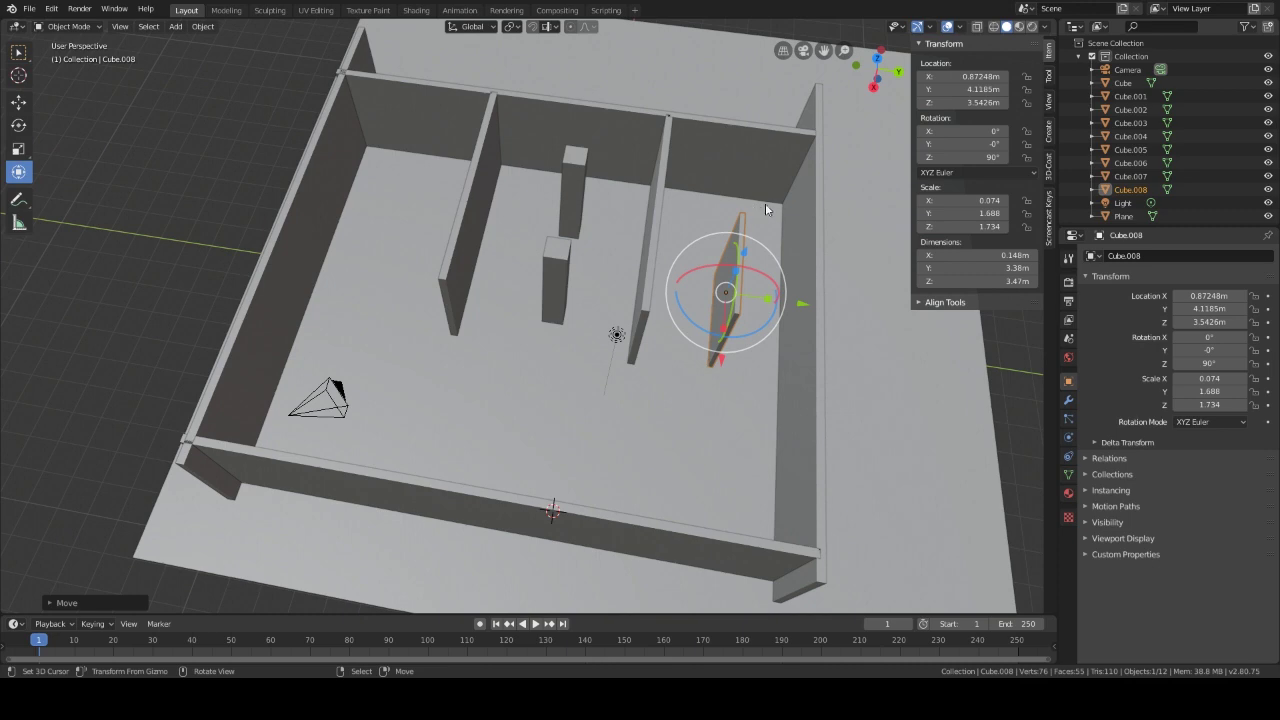
middle_click_drag(763, 211, 767, 220)
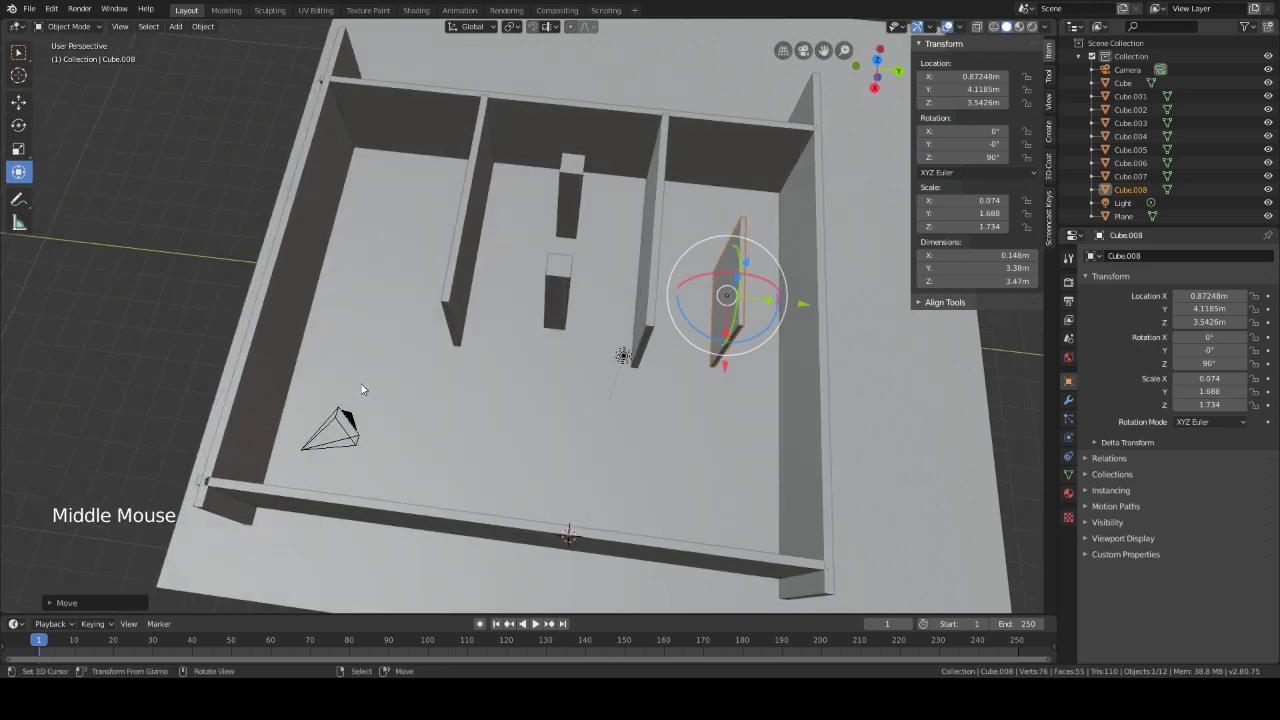
Step: Duplicate the front wall along X to about 5.55 m and shorten the copy to about 6.23 m
right_click(477, 527)
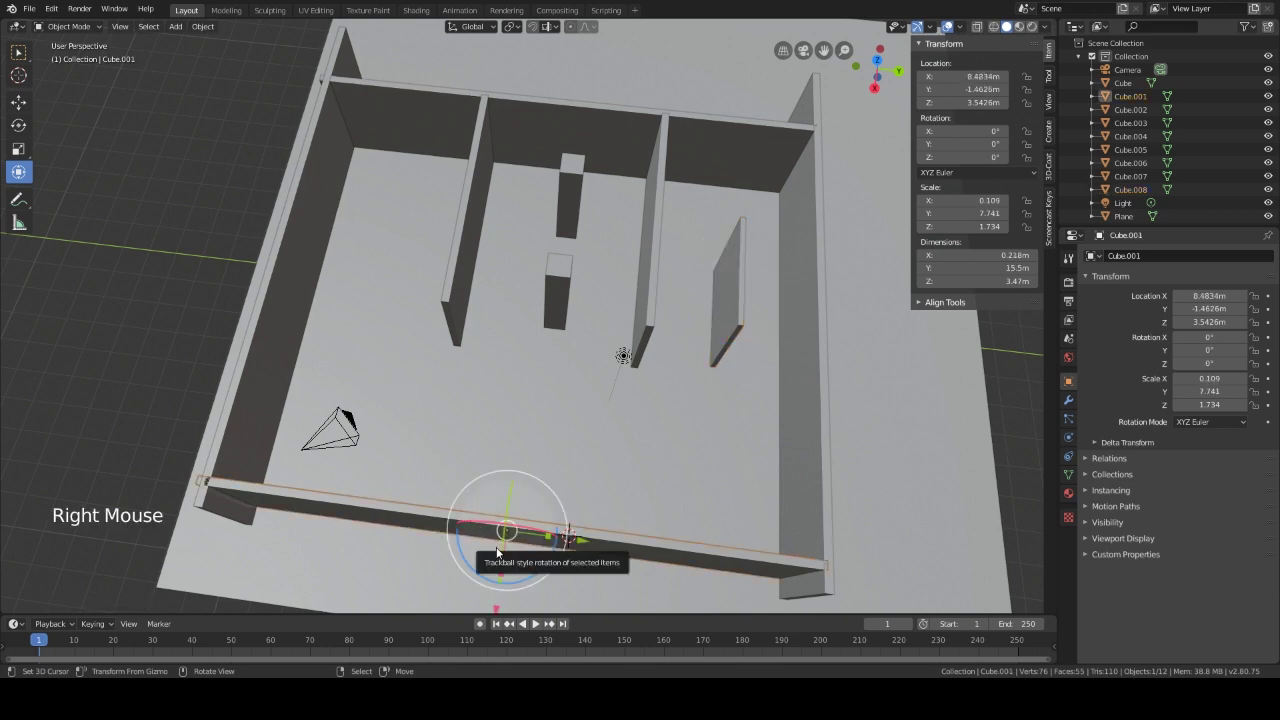
key("shift")
key("shift+d")
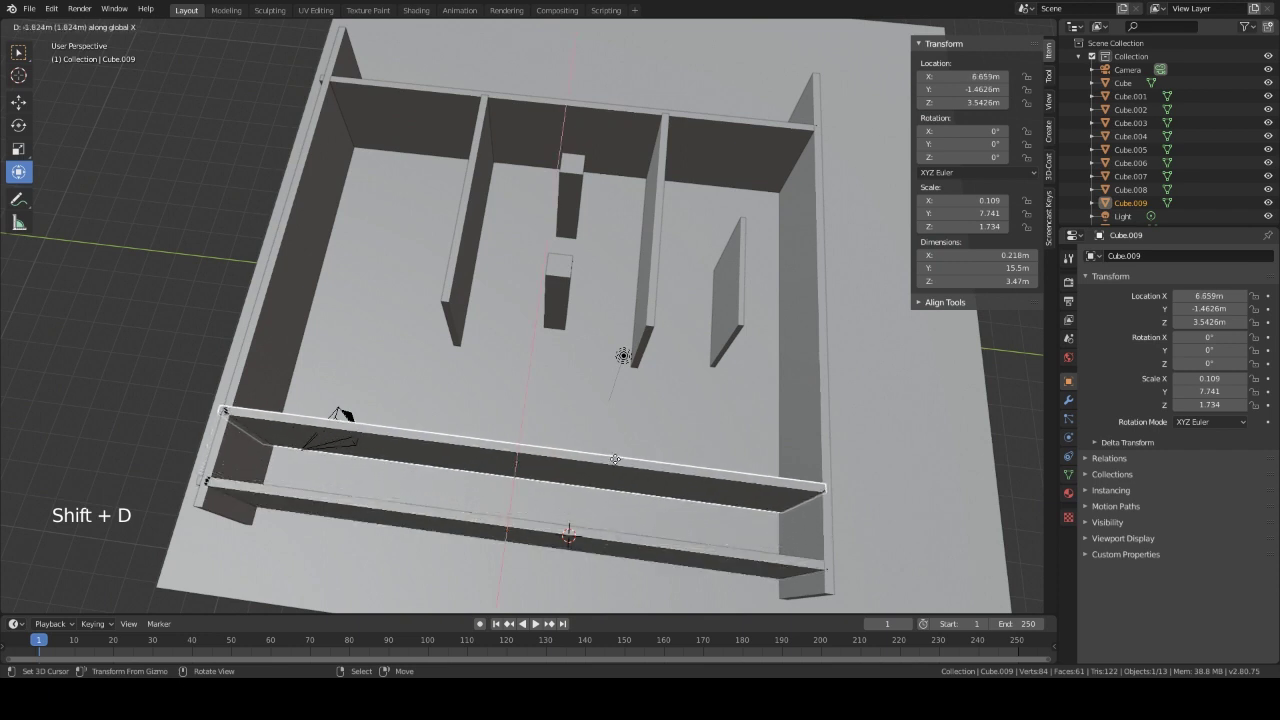
left_click(628, 428)
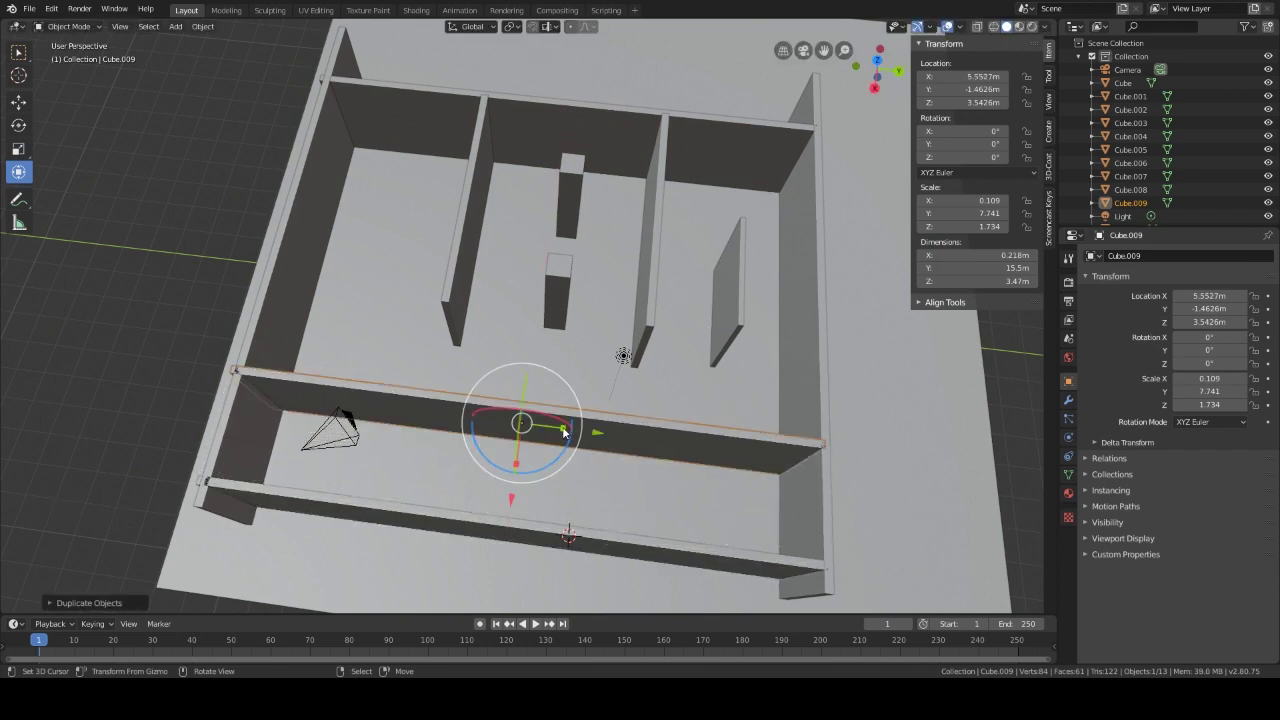
left_click_drag(565, 432, 537, 430)
middle_click_drag(583, 470, 567, 393)
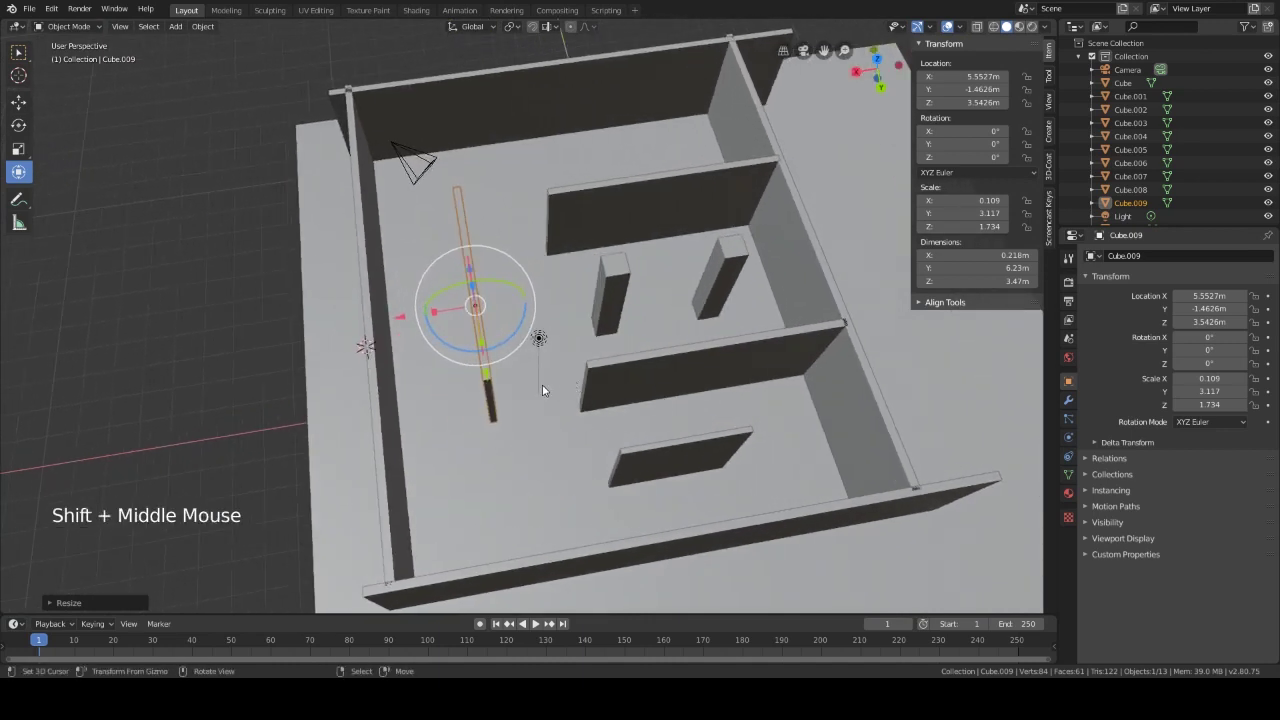
Step: Add a cube, scale it down to about 1.11 m and stretch it along Y to about 2.81 m
key("shift+a")
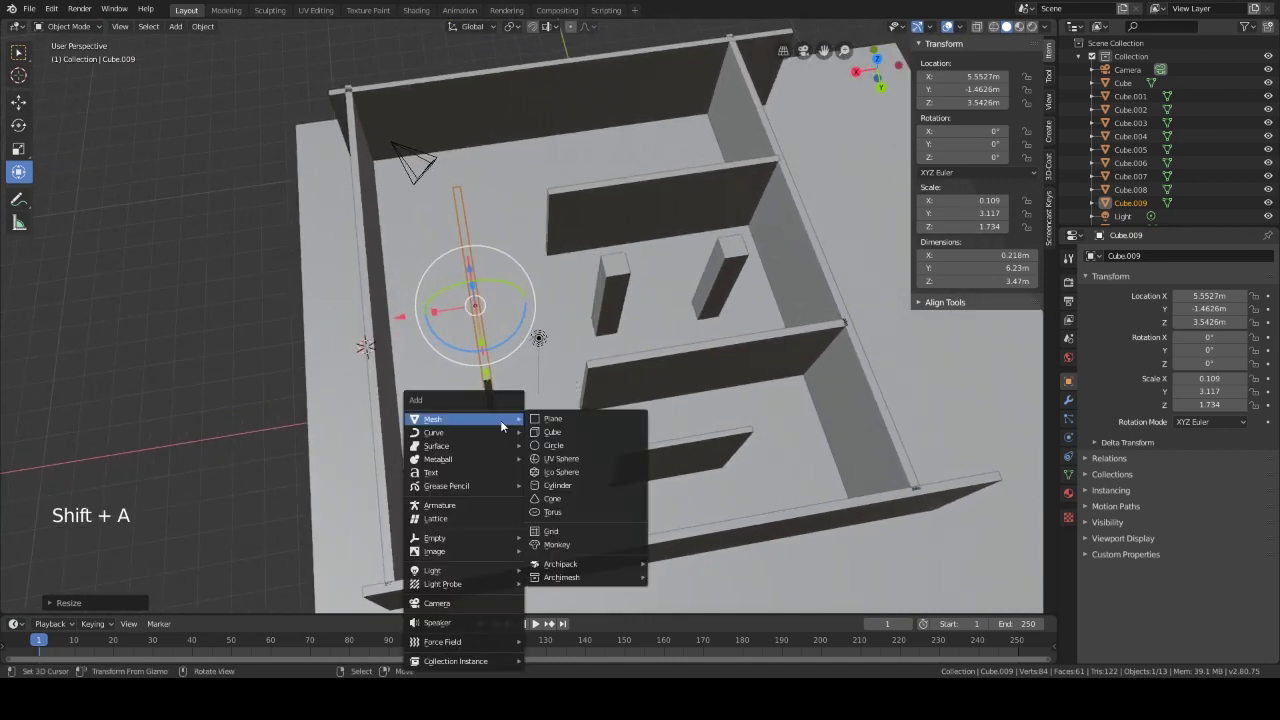
left_click(552, 431)
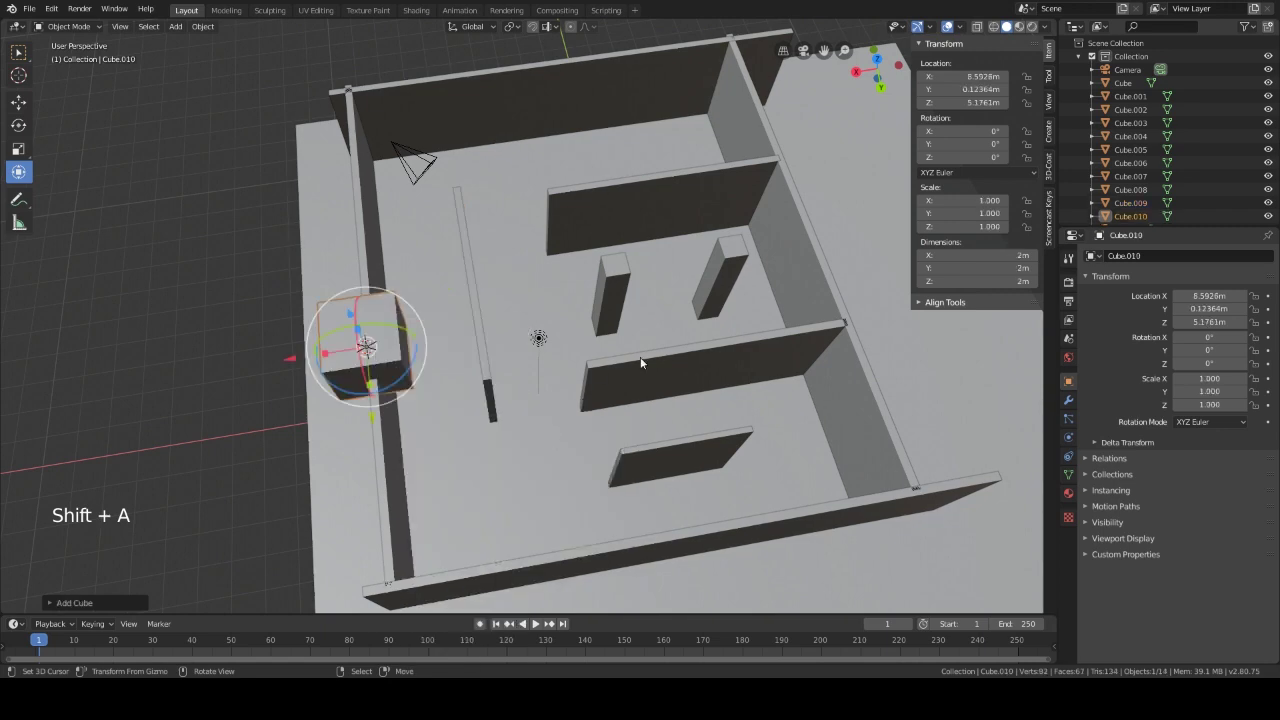
key("s")
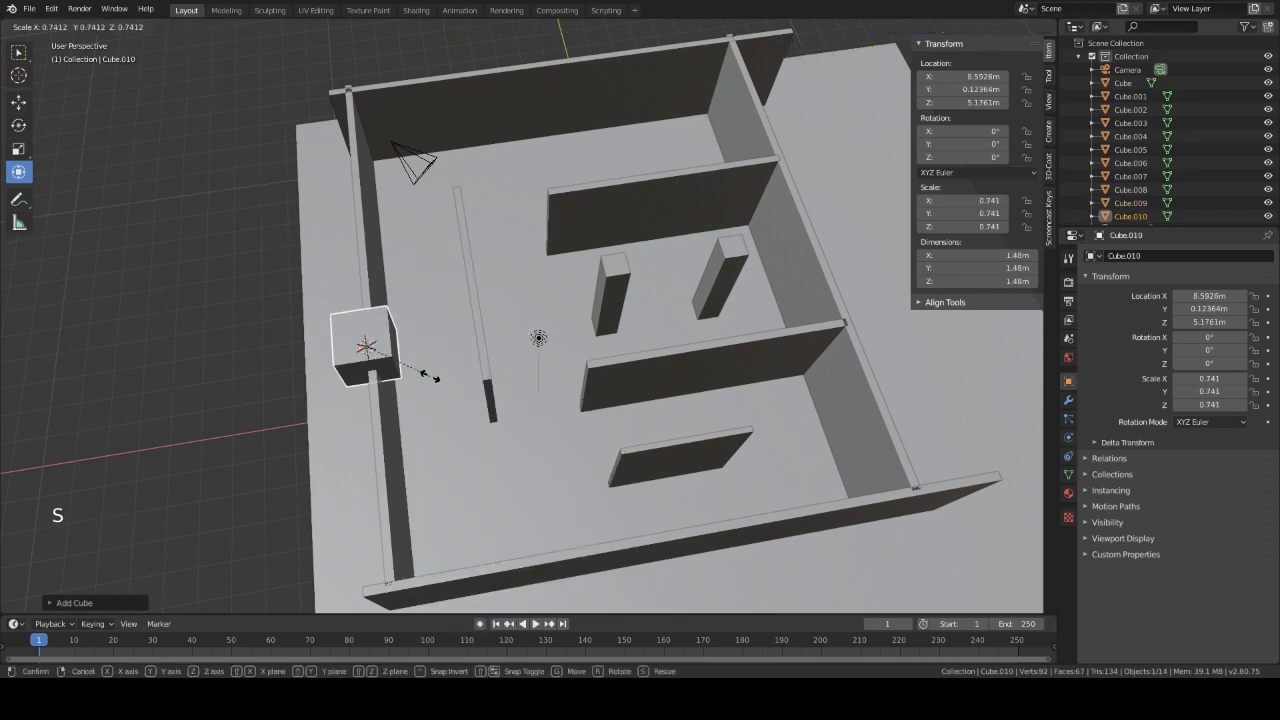
left_click(410, 378)
middle_click_drag(410, 378, 404, 426)
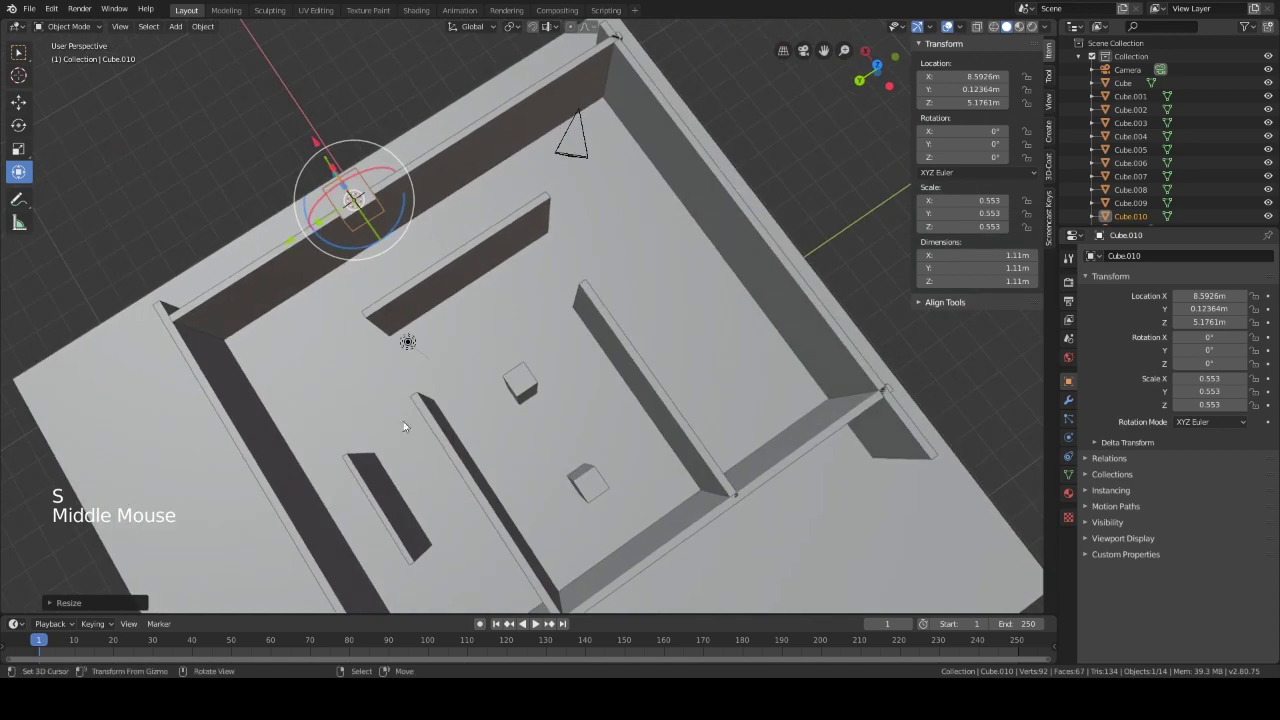
left_click_drag(328, 246, 256, 241)
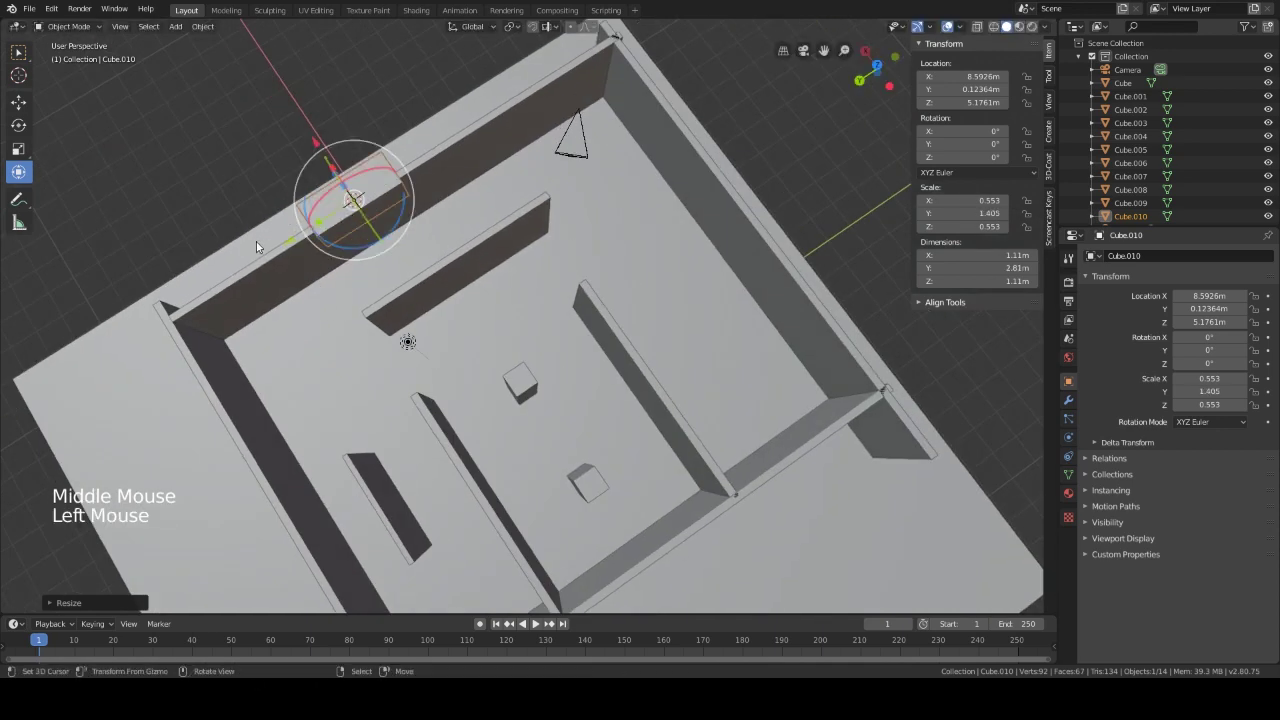
Step: Lower the box to about Z 2.37 m and move it inside the front wall to about X 7.83 m, Y -1.05 m
middle_click_drag(396, 391, 420, 280)
left_click_drag(345, 150, 352, 224)
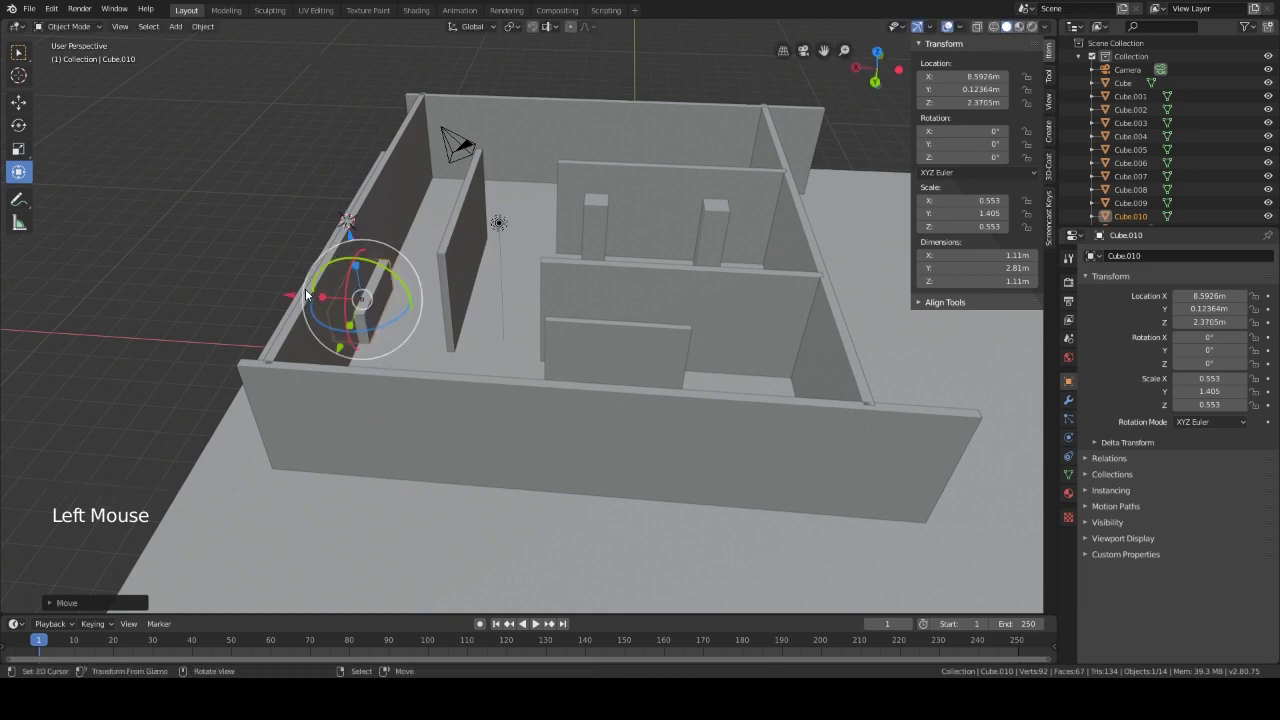
mouse_move(305, 288)
left_mouse_down()
mouse_move(296, 295)
mouse_move(313, 307)
left_mouse_up()
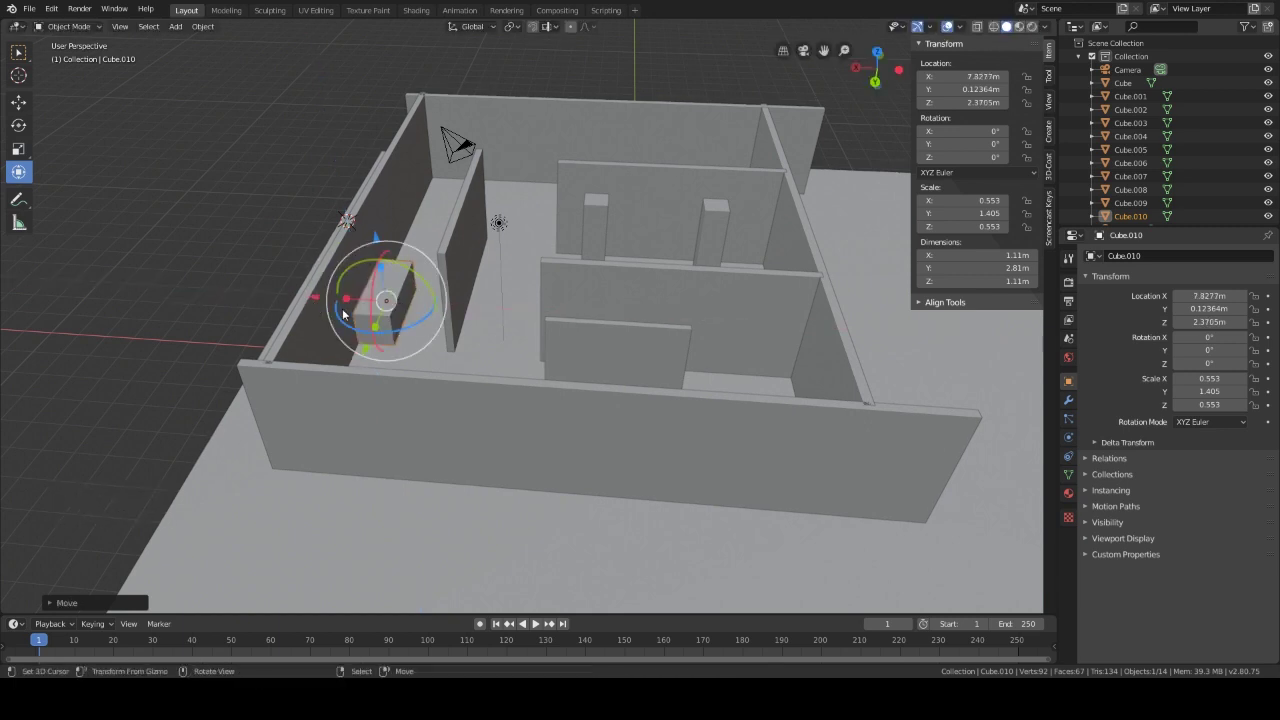
left_click_drag(369, 351, 360, 333)
Step: Flatten the box to about 0.77 m high and set it at about Z 2.19 m
middle_click_drag(360, 333, 458, 285)
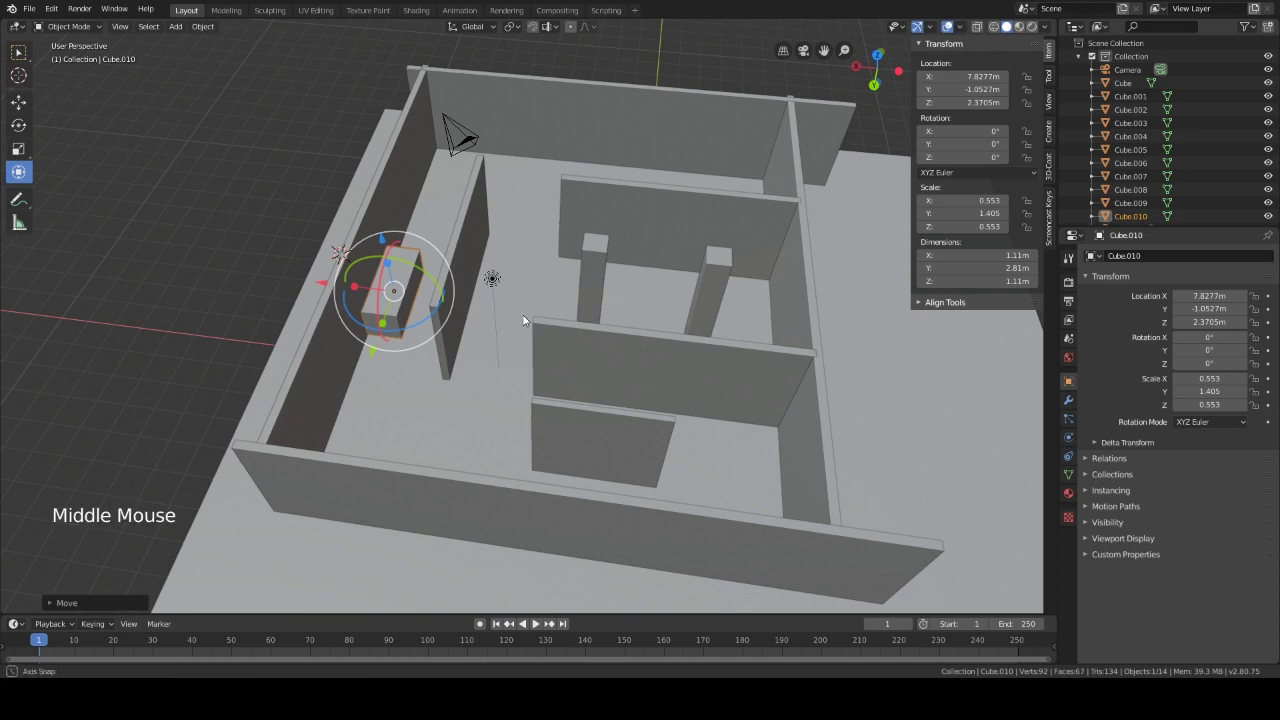
middle_click_drag(523, 315, 491, 286)
mouse_move(385, 241)
left_mouse_down()
mouse_move(391, 262)
mouse_move(381, 231)
left_mouse_up()
middle_click_drag(470, 338, 500, 380)
Step: Shift the front wall outward along X and move the low box against it at about X 8.46 m, Y 2.95 m
right_click(395, 456)
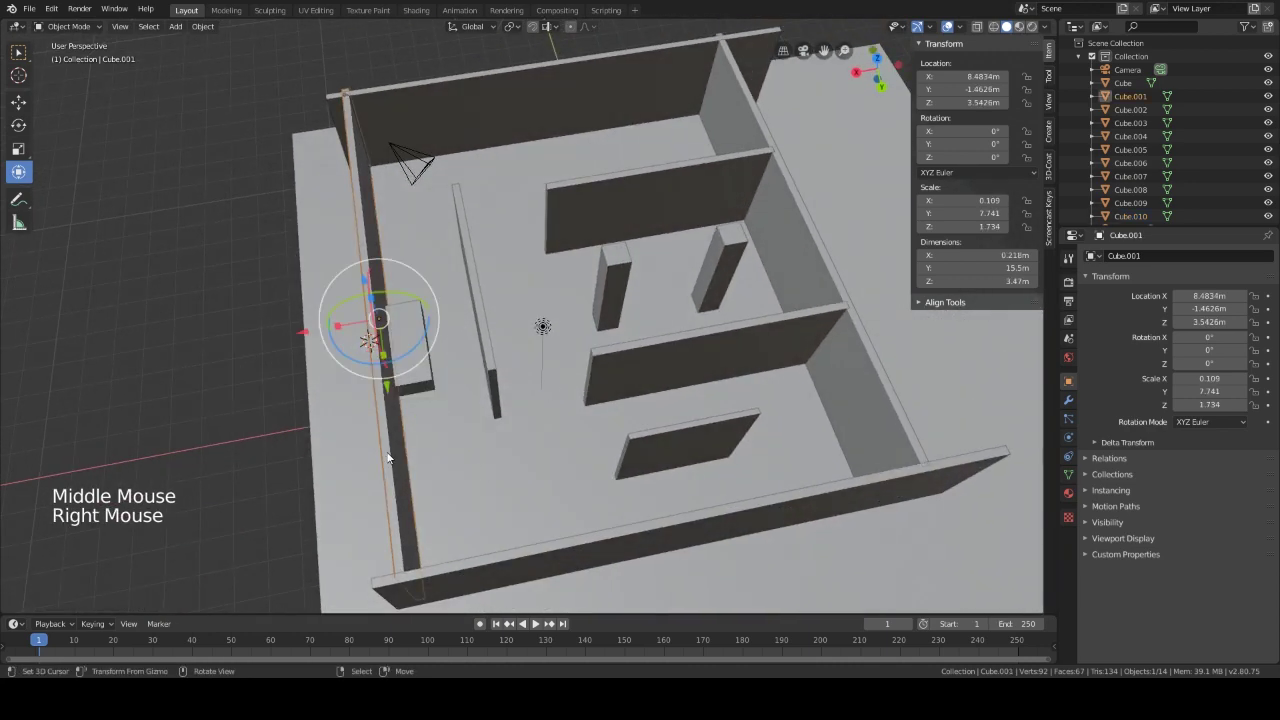
left_click_drag(305, 336, 284, 332)
right_click(402, 377)
left_click_drag(402, 377, 317, 361)
left_click_drag(397, 424, 454, 532)
Step: Duplicate the low box along the front wall to about Y -5.2 m
key("shift+d")
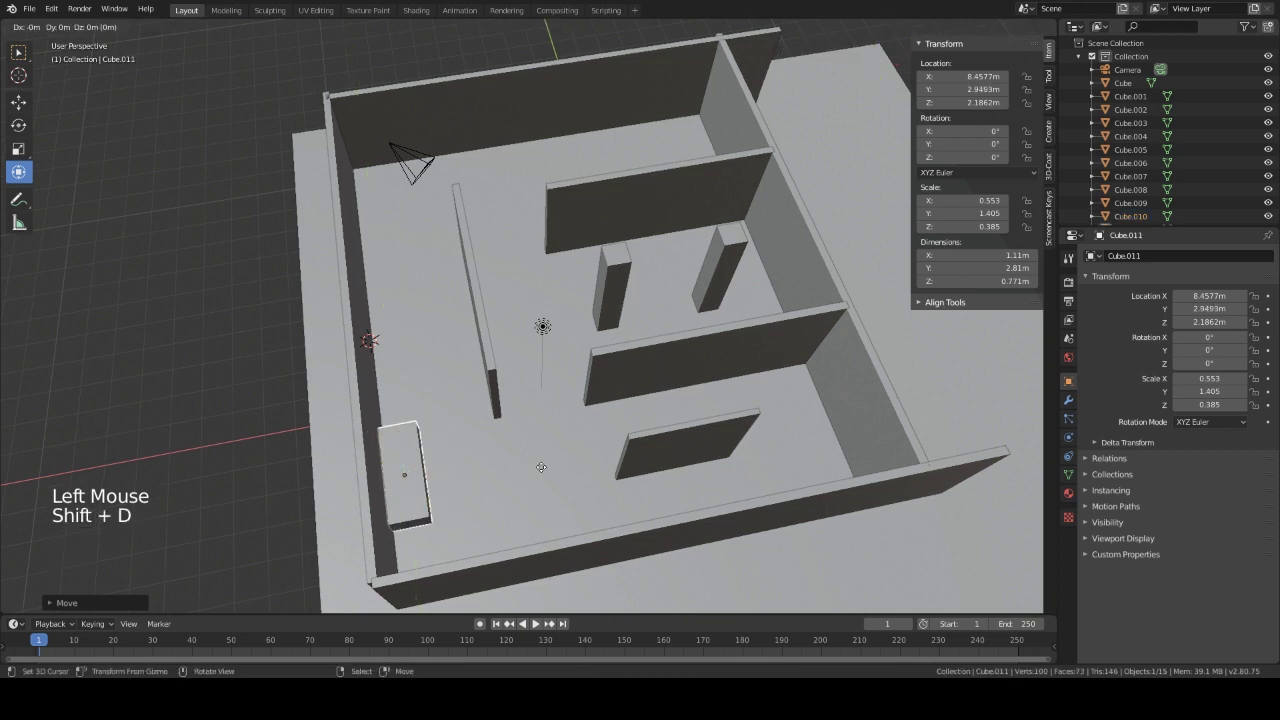
key("y")
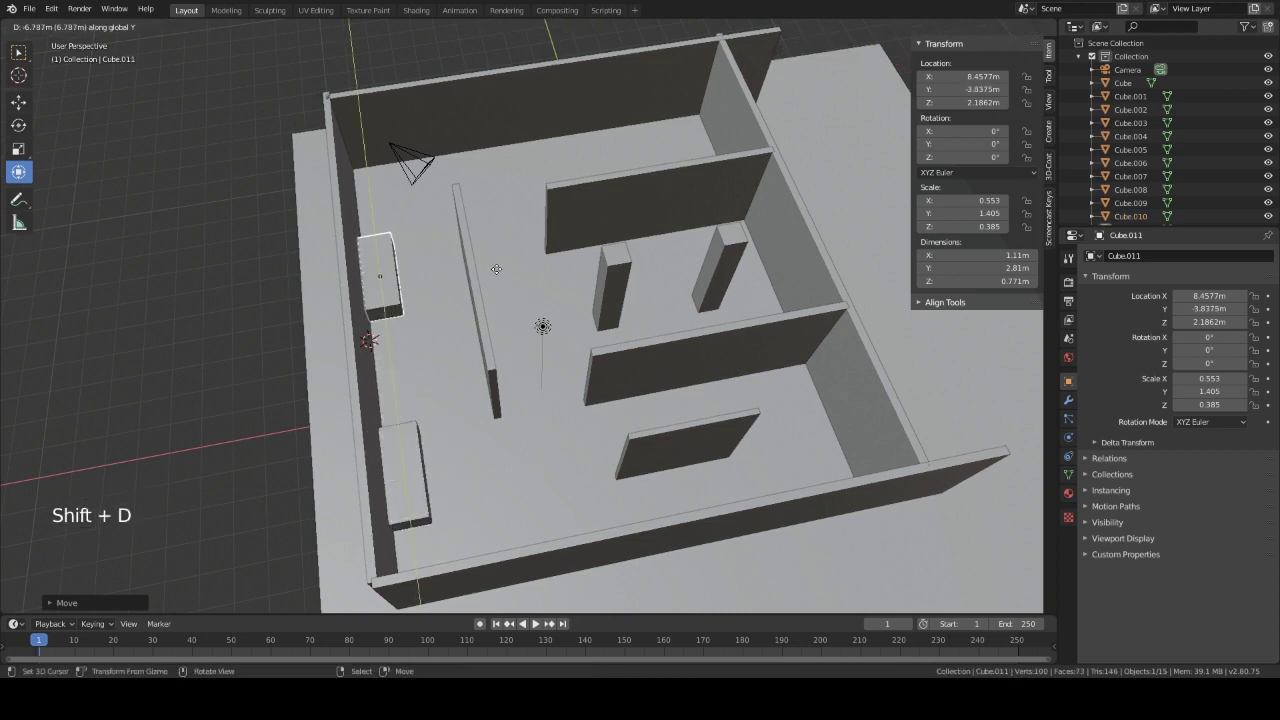
left_click(489, 238)
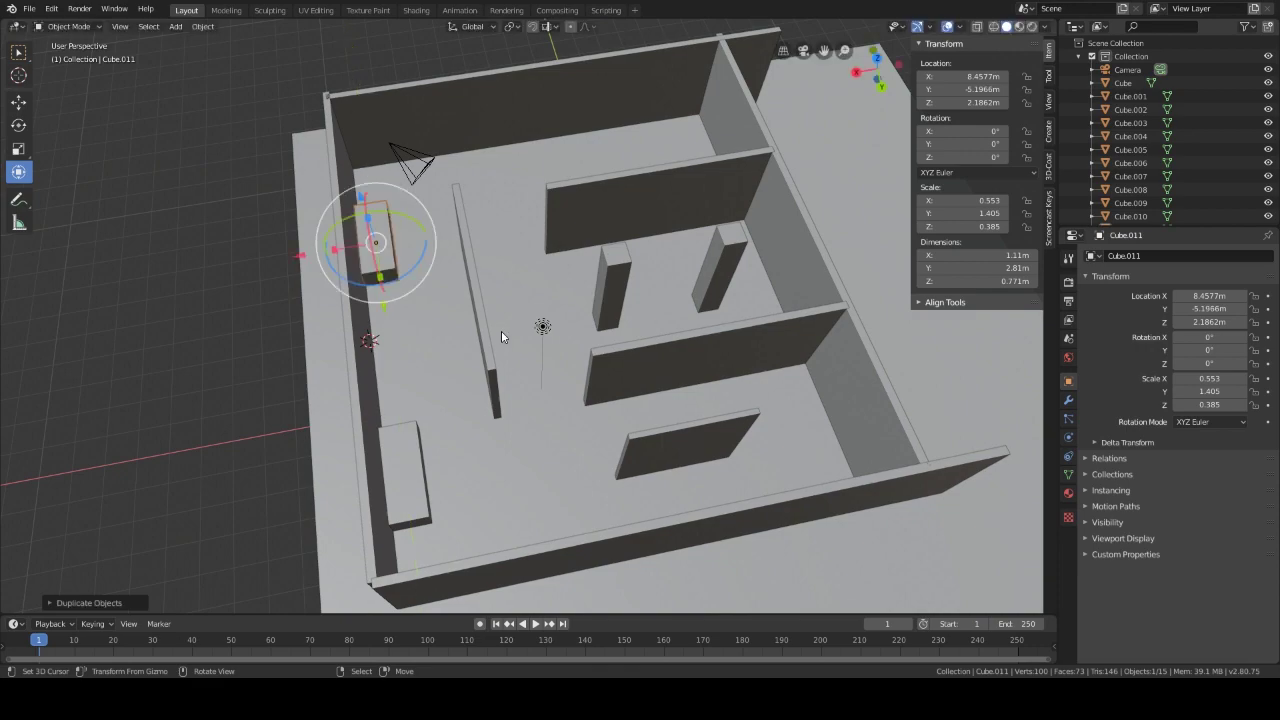
middle_click_drag(501, 337, 668, 326)
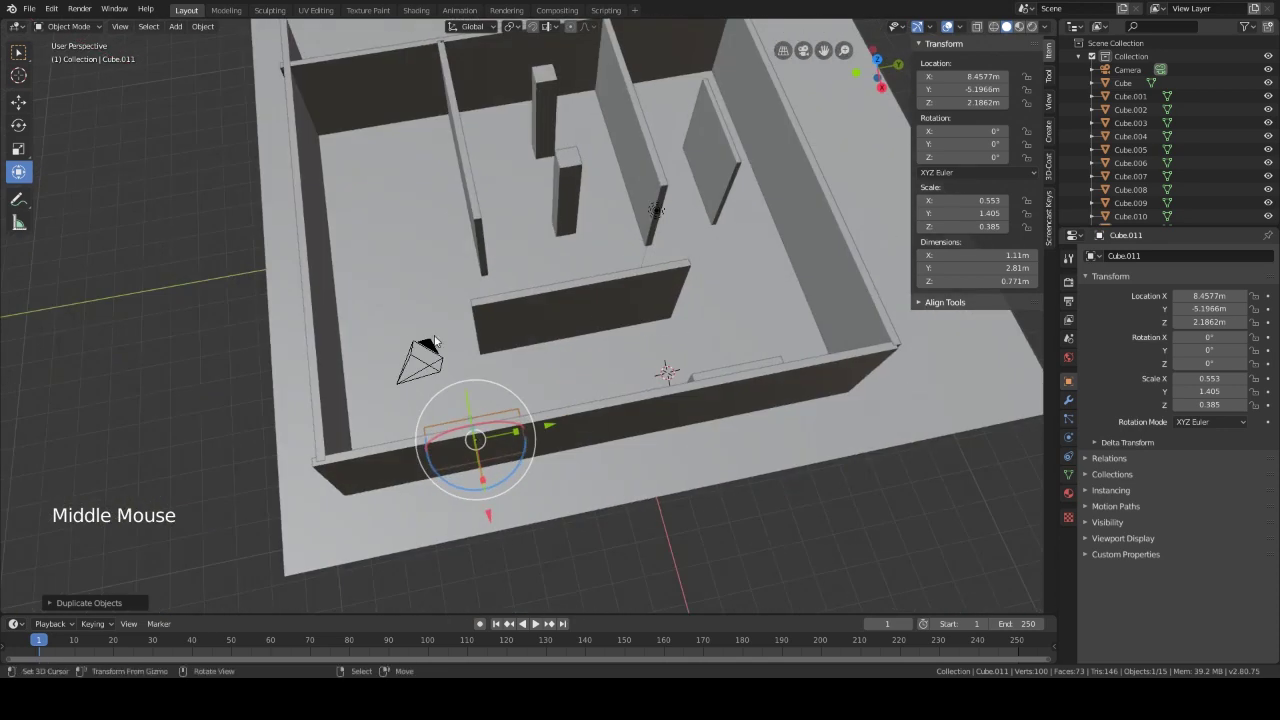
key("shift+s")
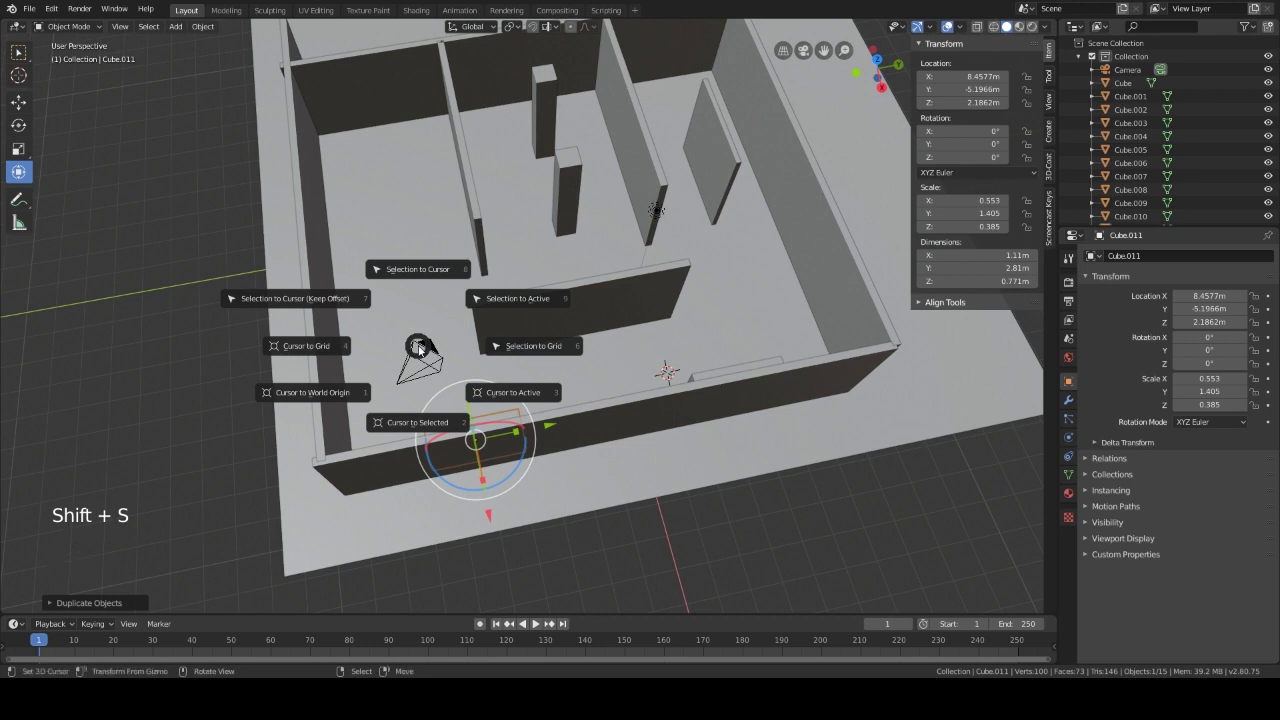
left_click(226, 355)
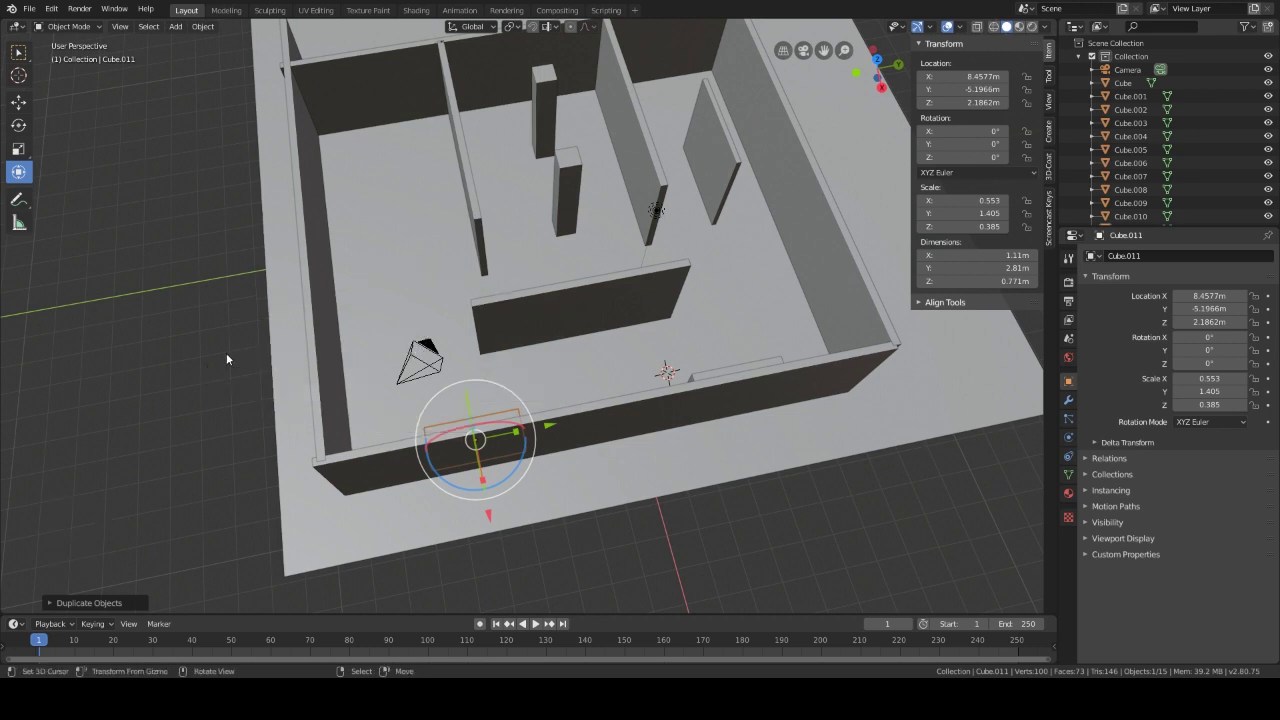
key("ctrl+a")
key("Escape")
Step: Add a cylinder and scale it down uniformly to about 0.67 m
key("shift+a")
mouse_move(226, 353)
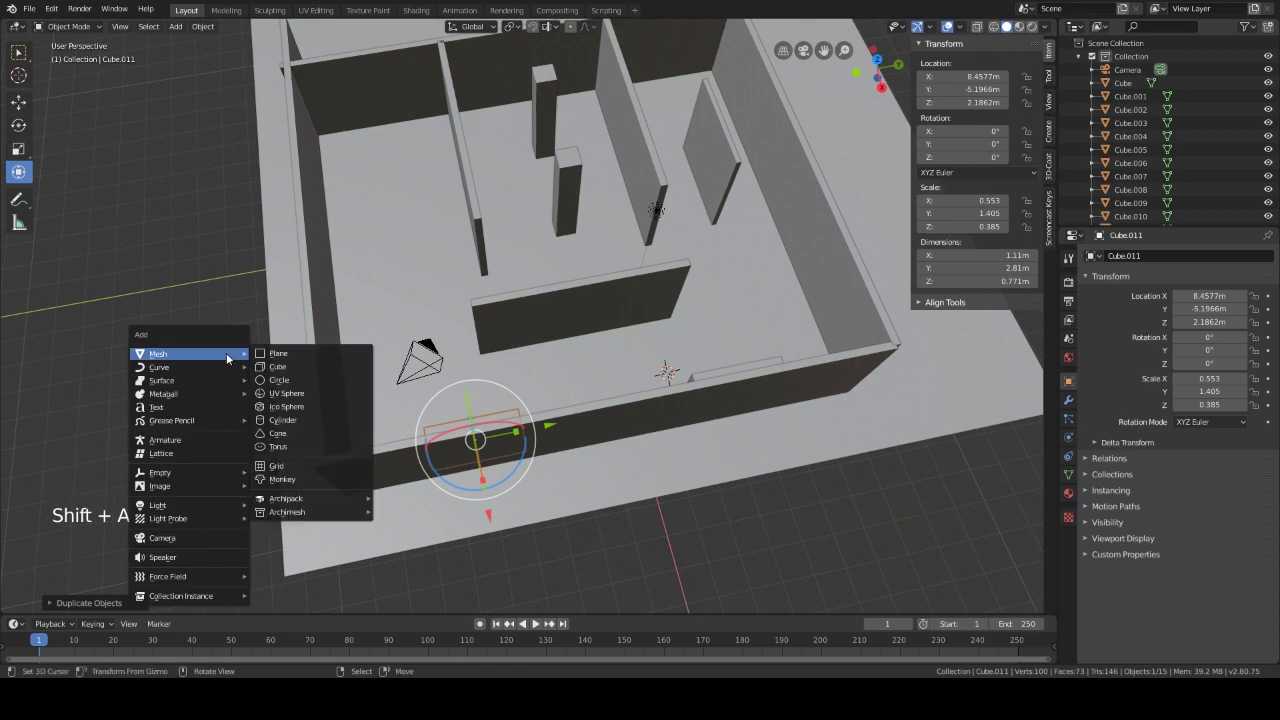
left_click(316, 419)
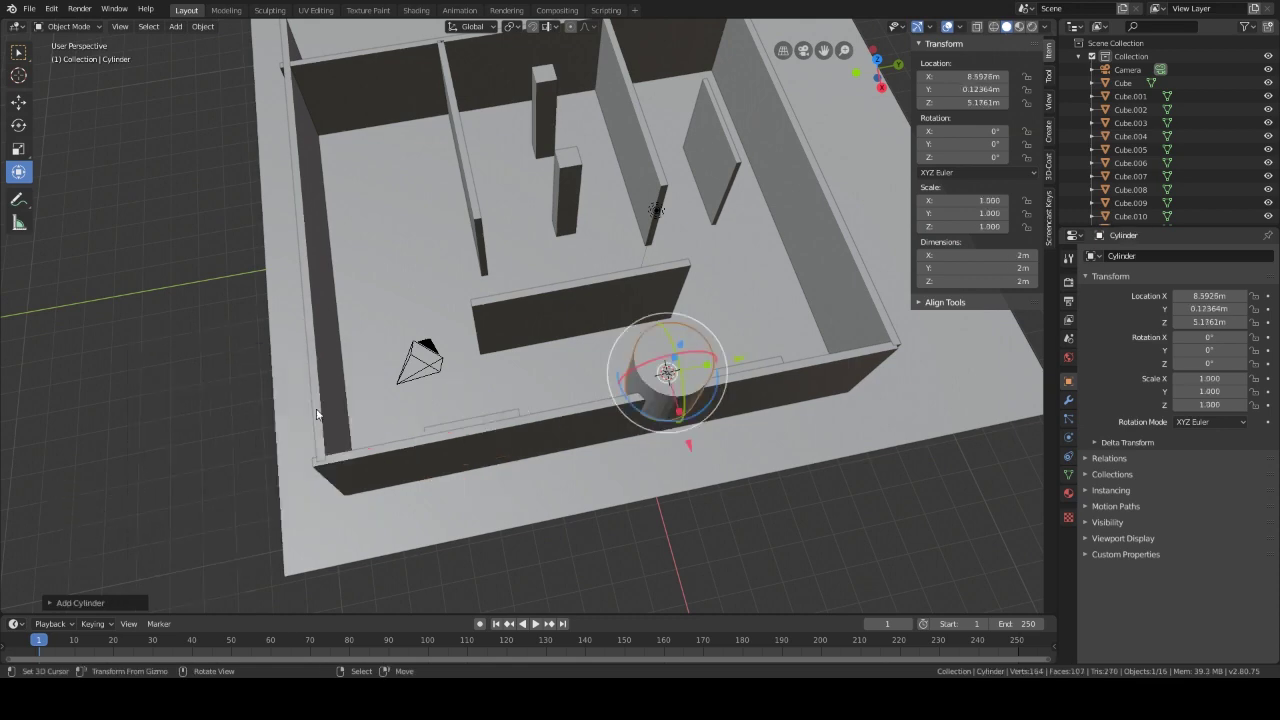
middle_click_drag(586, 301, 688, 344)
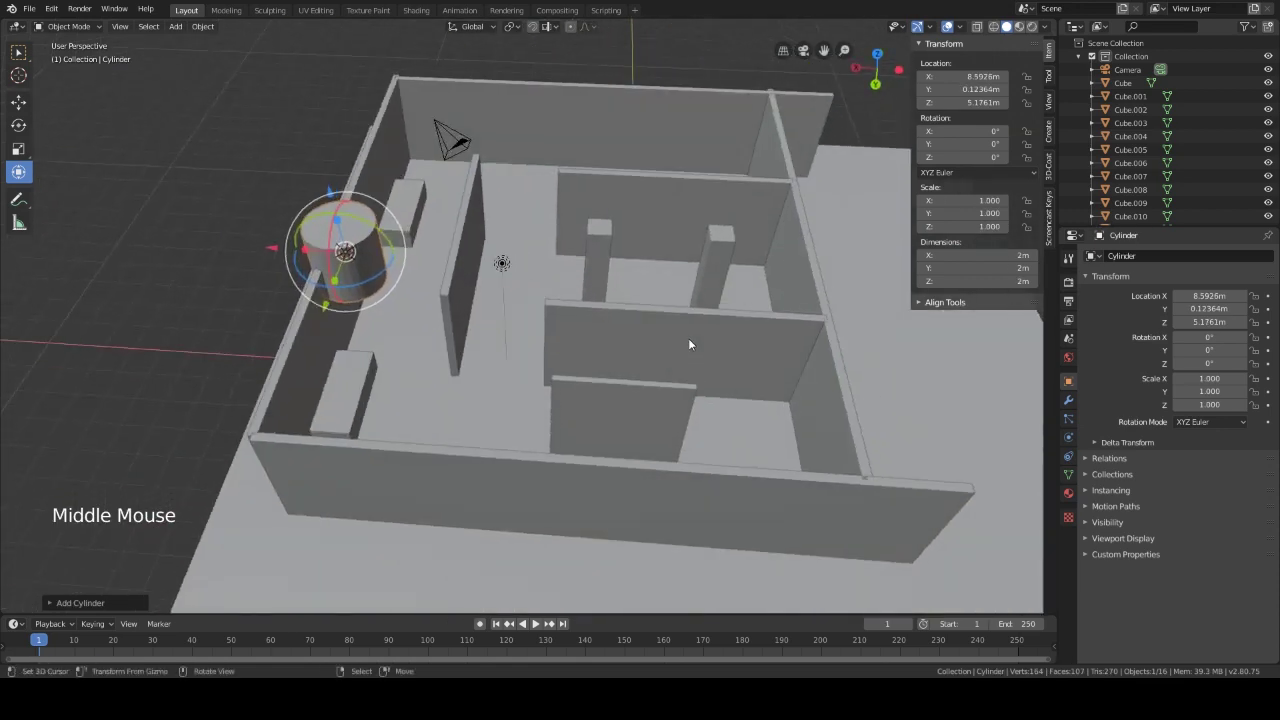
key("s")
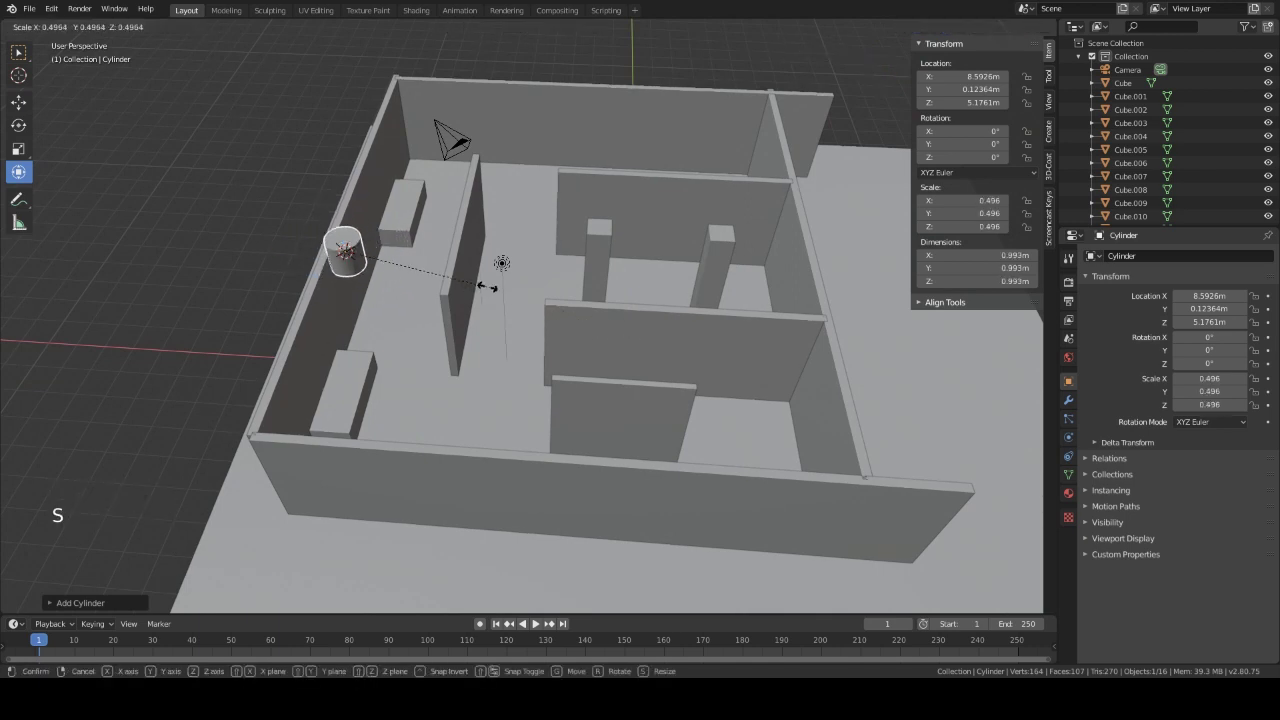
left_click(435, 270)
Step: Move the small cylinder beside the freestanding wall at about X 5.11 m and lower it to about Z 2.16 m
left_click_drag(274, 248, 409, 276)
left_click_drag(404, 276, 395, 279)
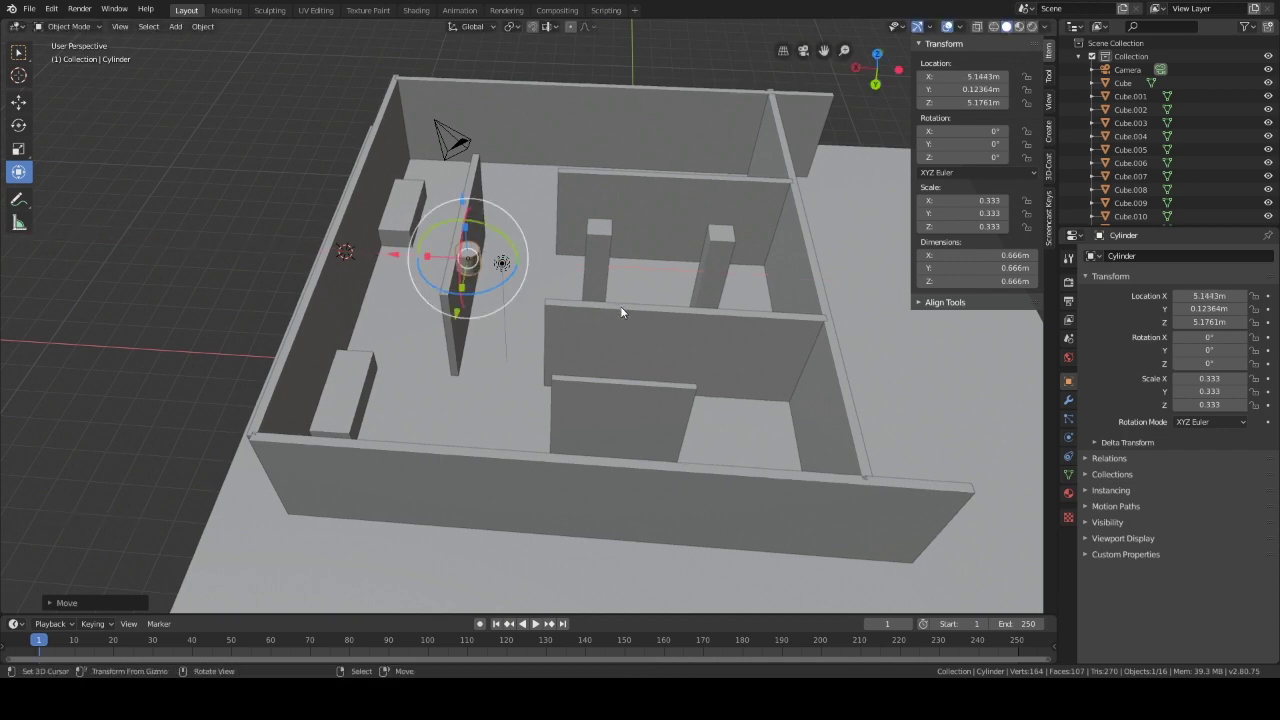
middle_click_drag(435, 295, 494, 277)
left_click_drag(430, 137, 437, 205)
middle_click_drag(512, 283, 660, 278)
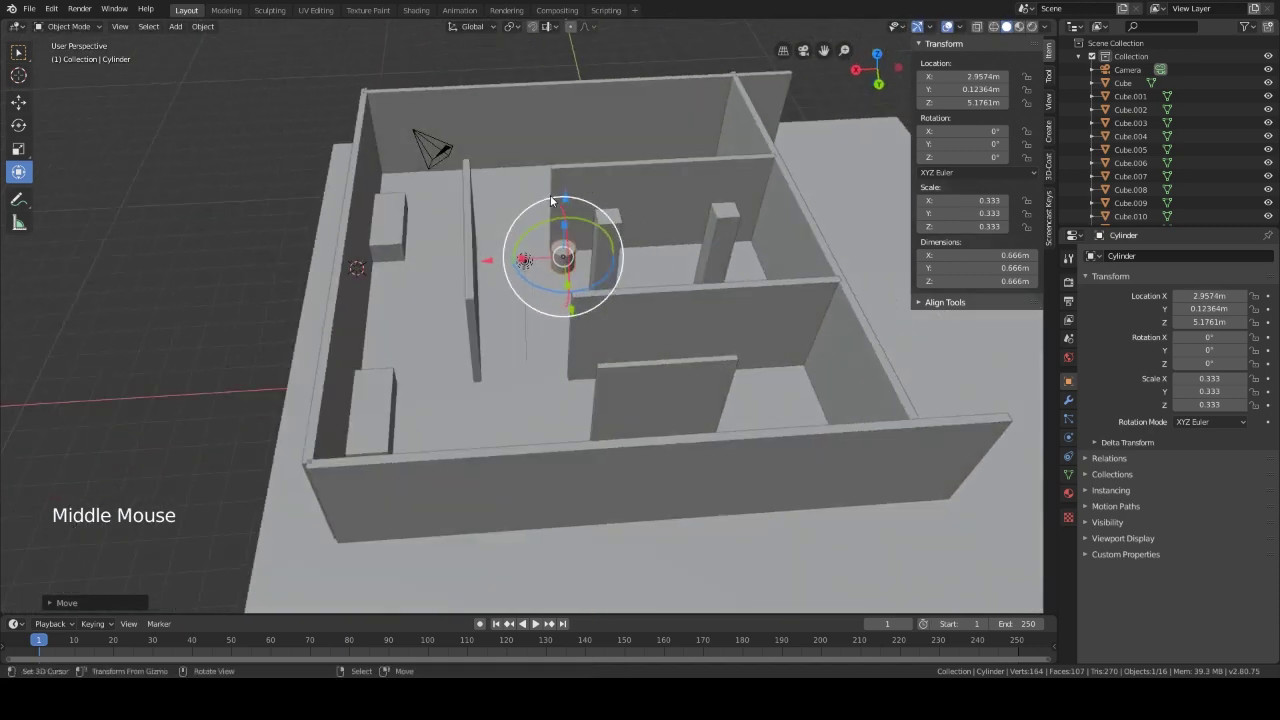
left_click_drag(566, 198, 565, 268)
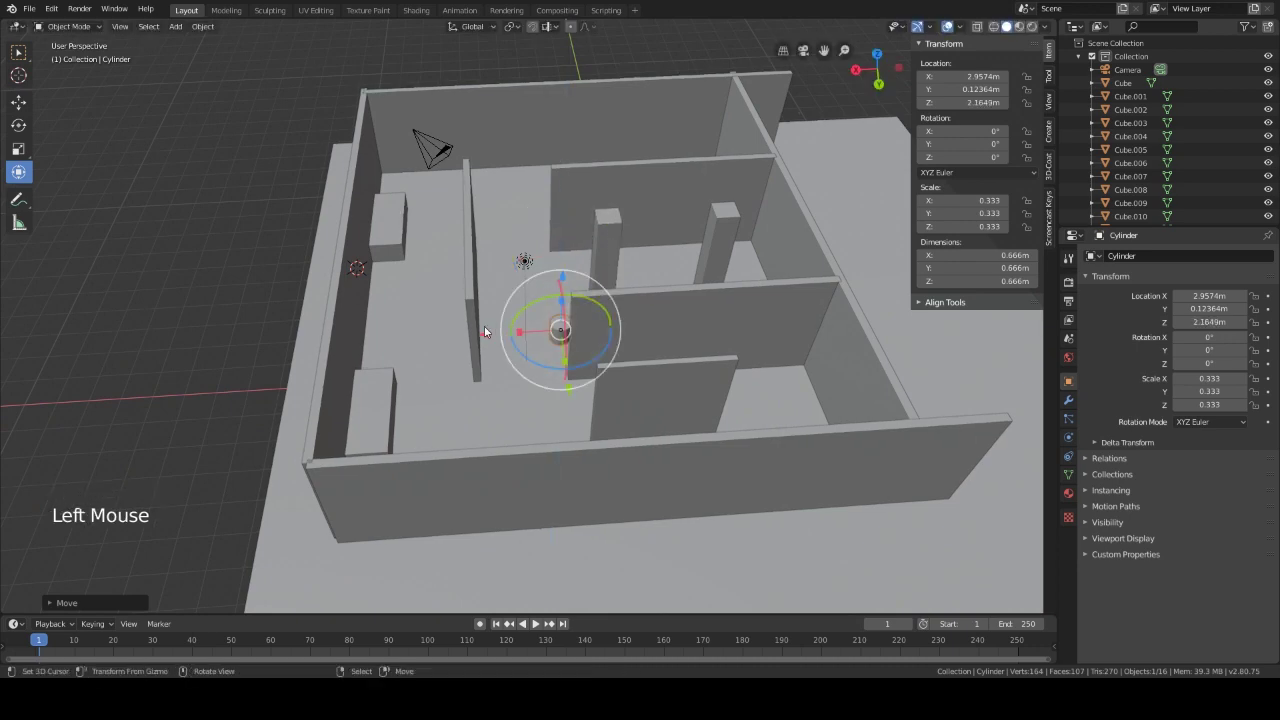
left_click_drag(485, 333, 419, 333)
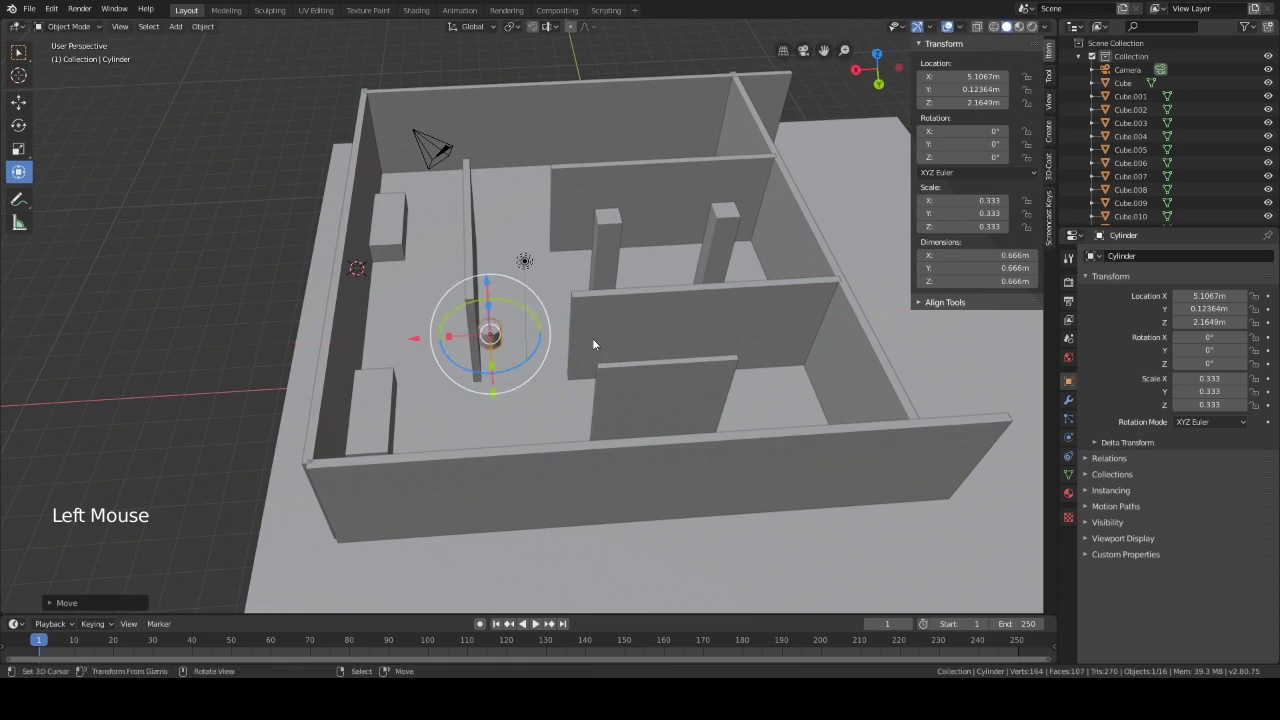
Step: Duplicate the cylinder along the freestanding wall to about Y -2.99 m
middle_click_drag(592, 338, 472, 345)
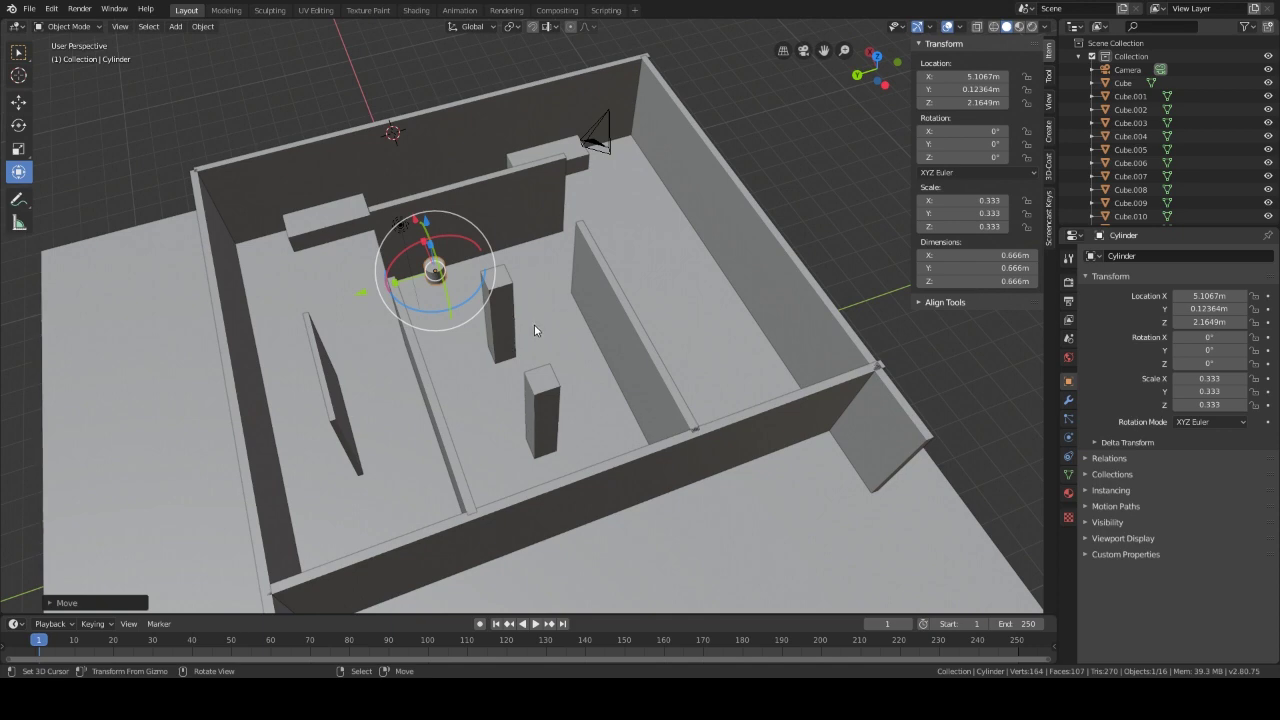
key("shift+d")
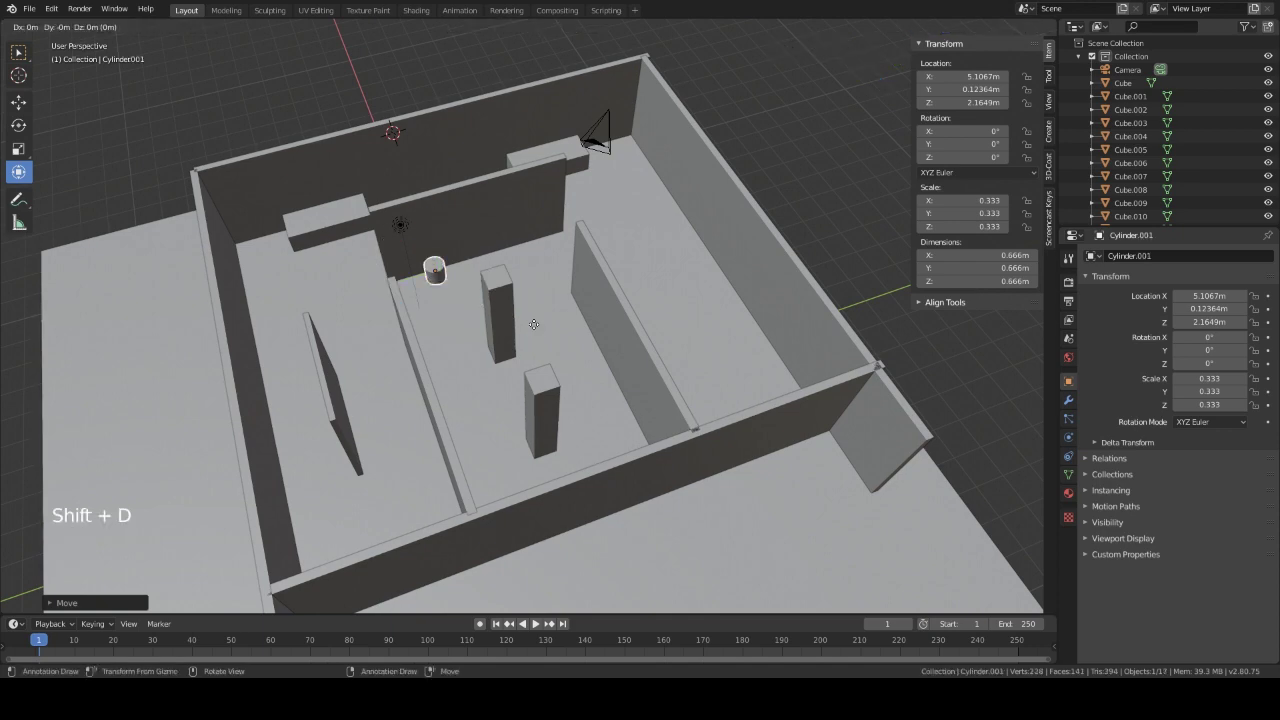
key("y")
left_click(617, 292)
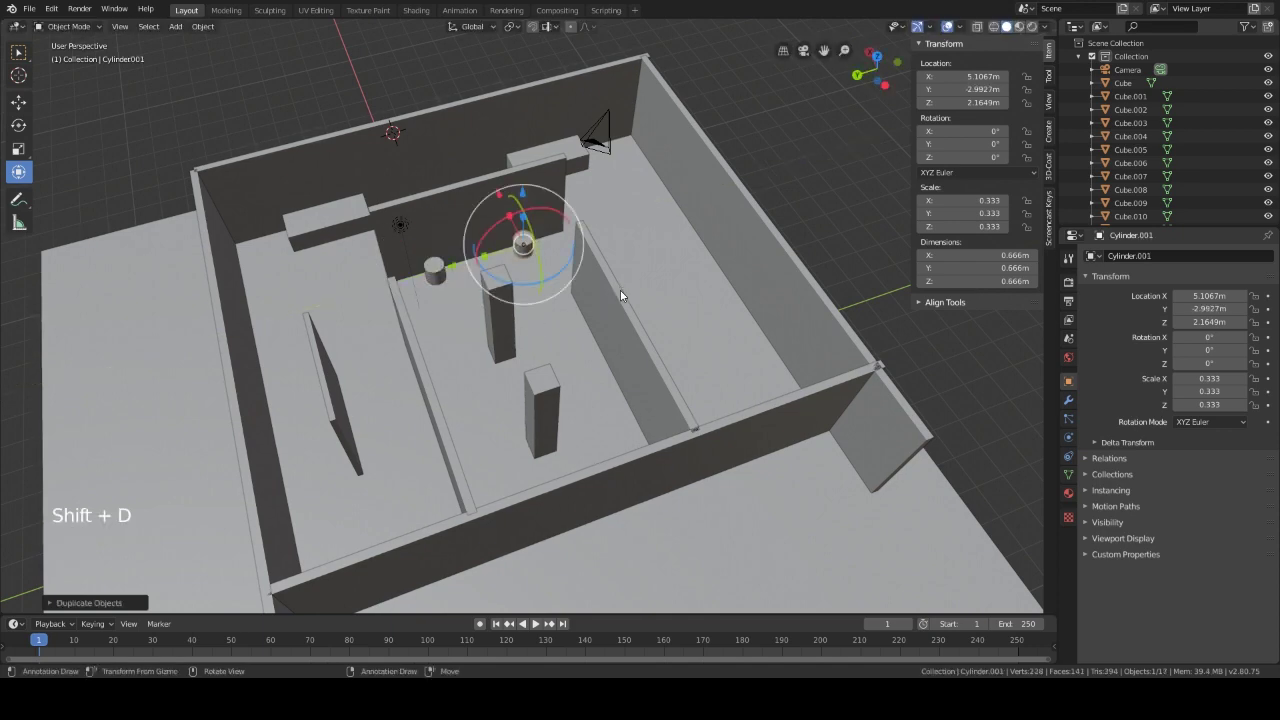
Step: Duplicate the second cylinder along Y to about -8.51 m and move the copy along X to about -1.42 m
middle_click_drag(566, 326, 608, 351)
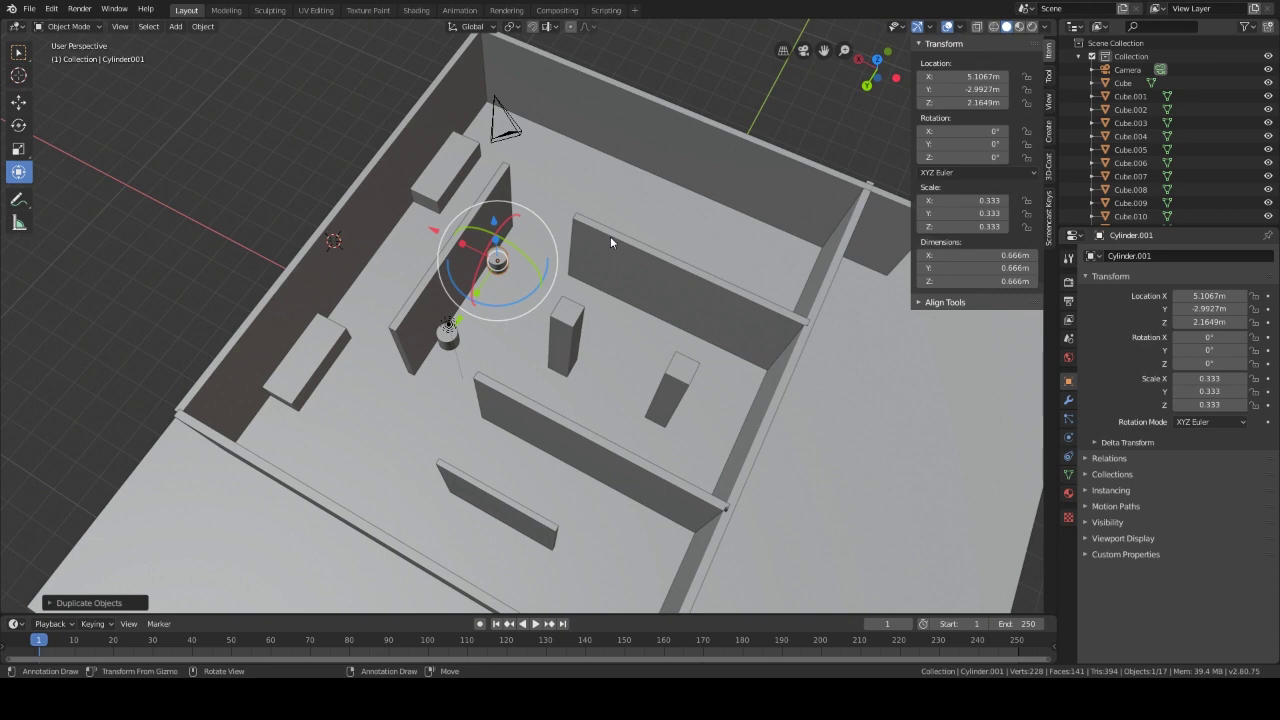
key("shift+d")
key("y")
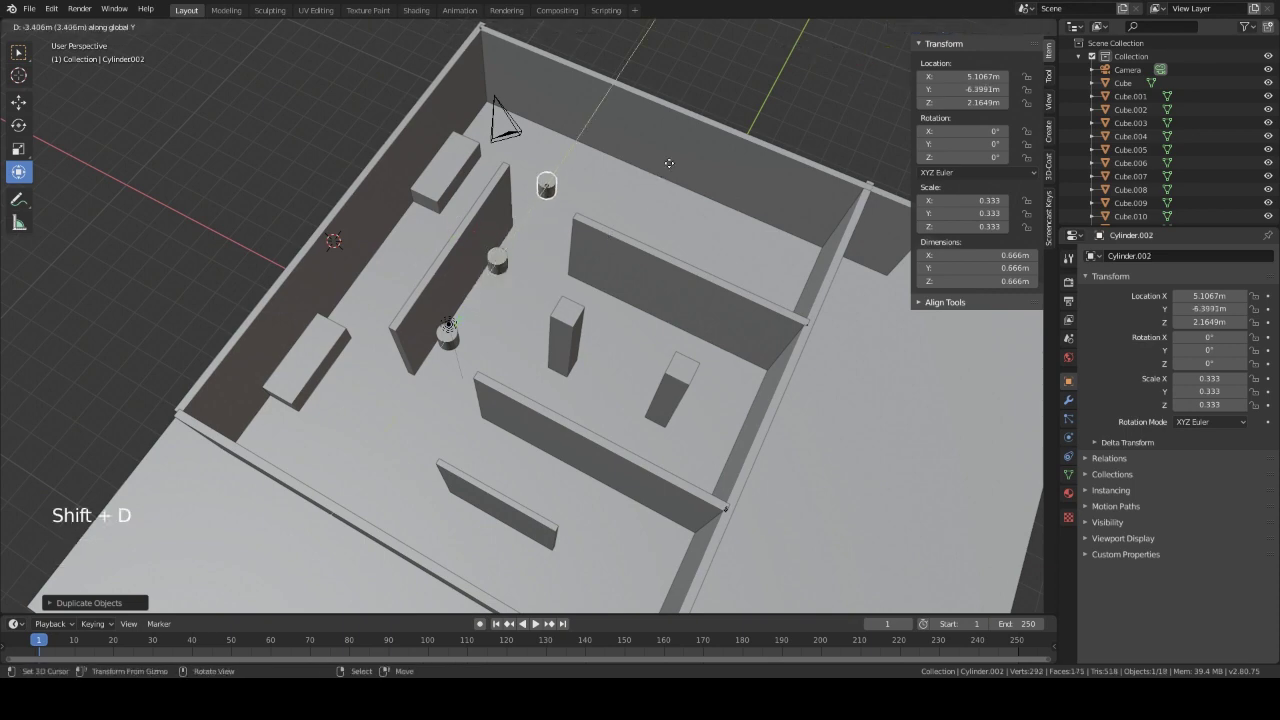
left_click(674, 151)
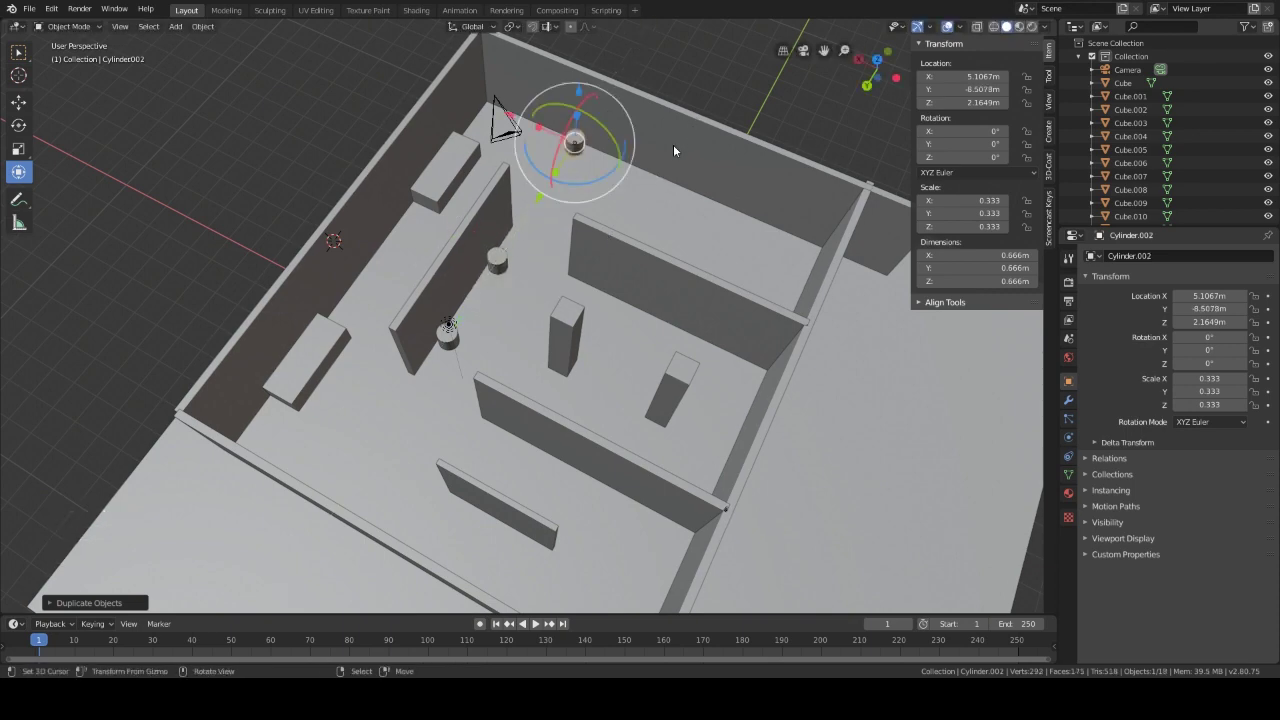
left_click_drag(512, 118, 682, 177)
Step: Duplicate the cylinder beside the side wall along X to about 3.92 m
key("shift+d")
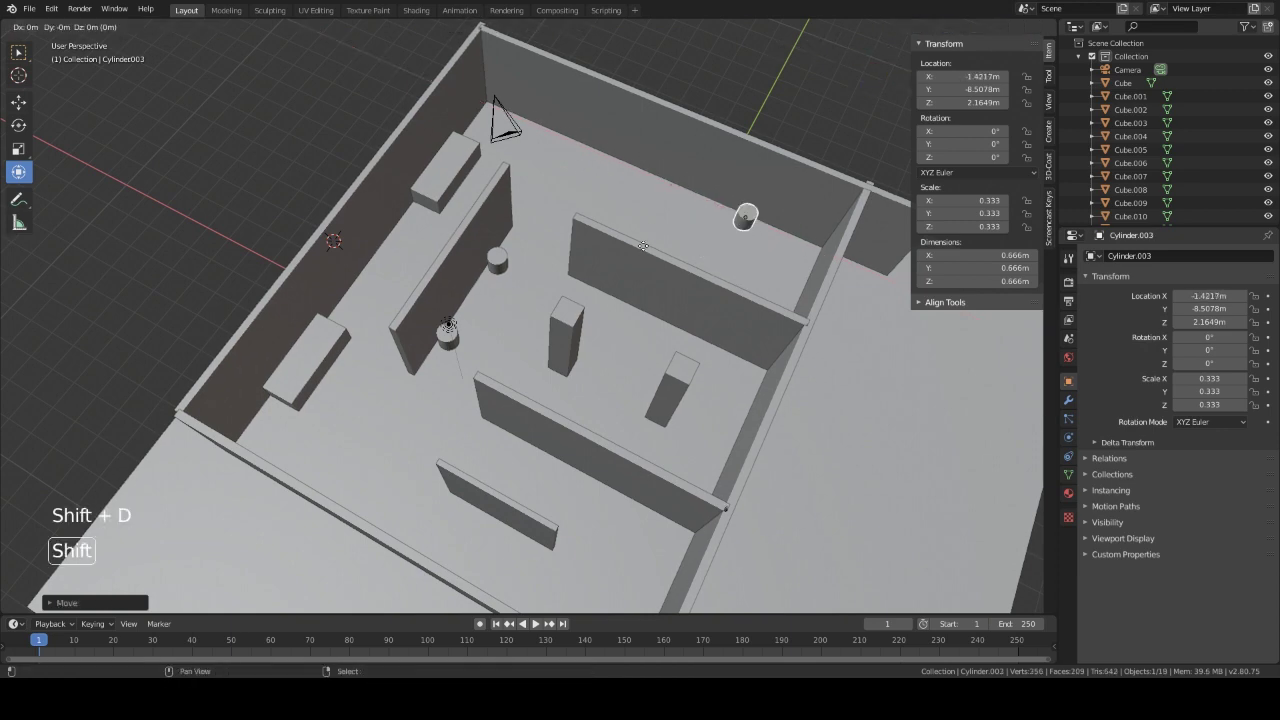
key("x")
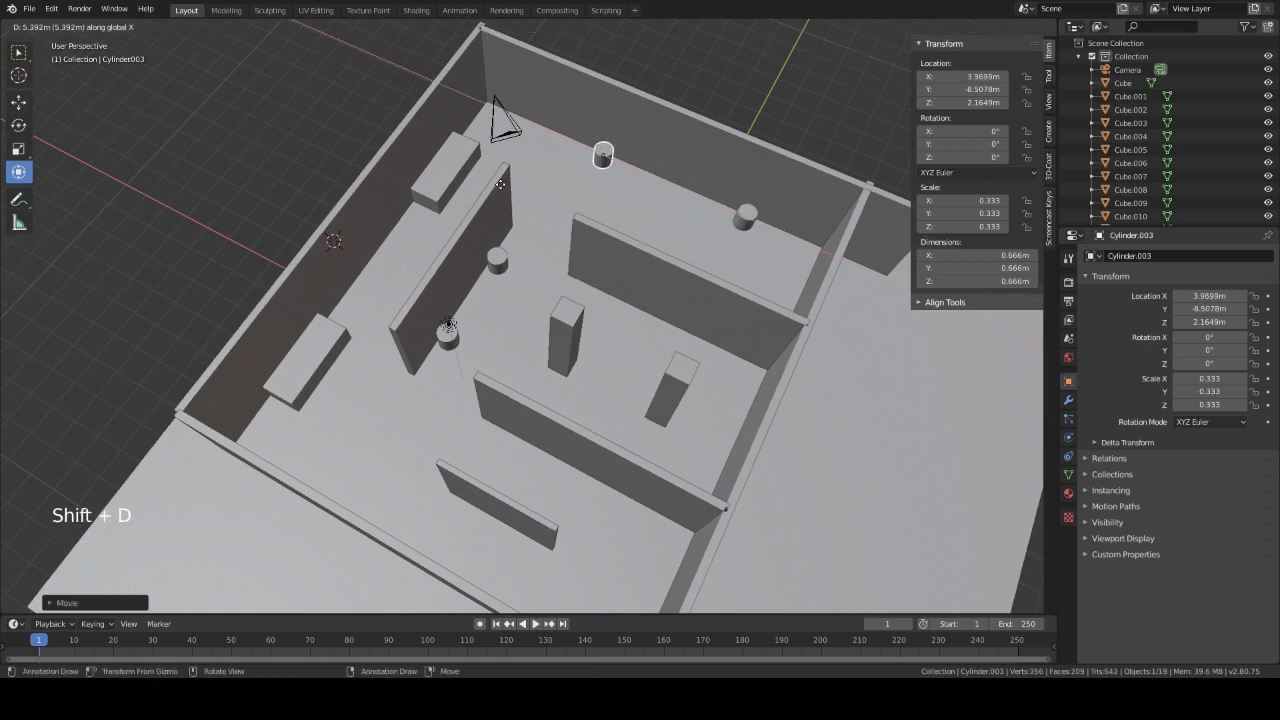
left_click(502, 185)
Step: Duplicate the low box nearest the camera along X to about 1.16 m
middle_click_drag(674, 283, 714, 316)
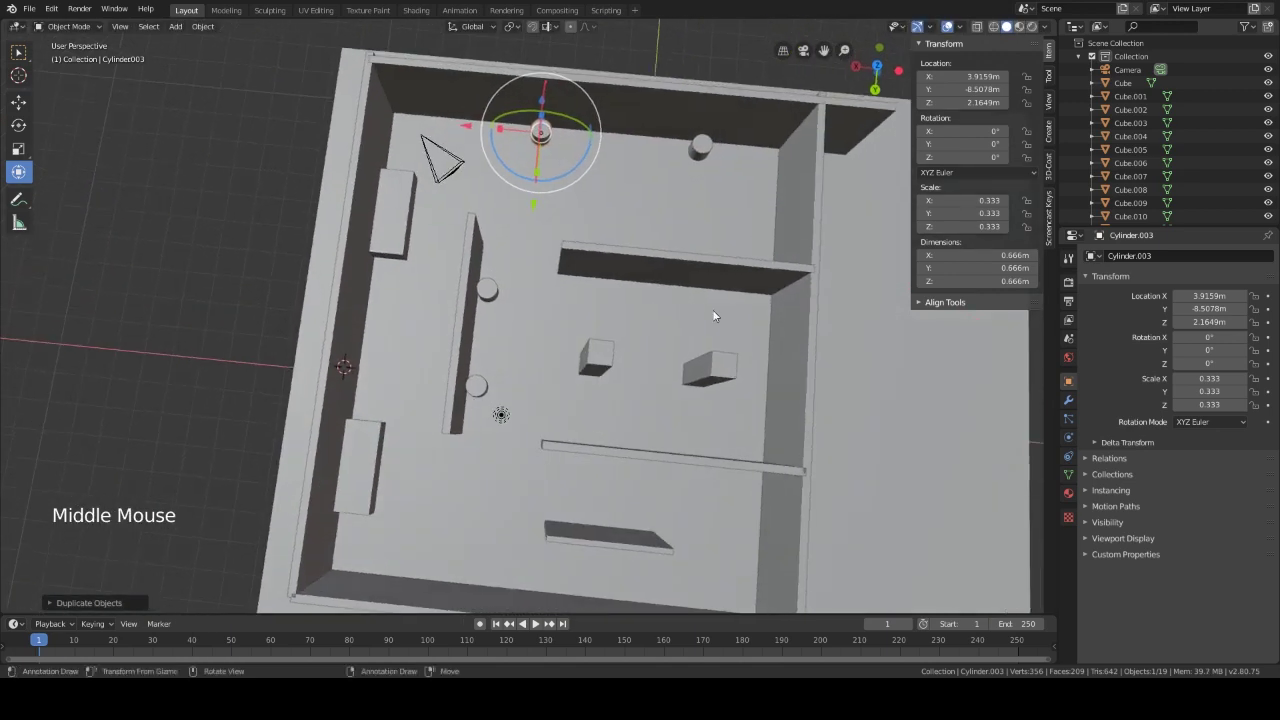
right_click(385, 213)
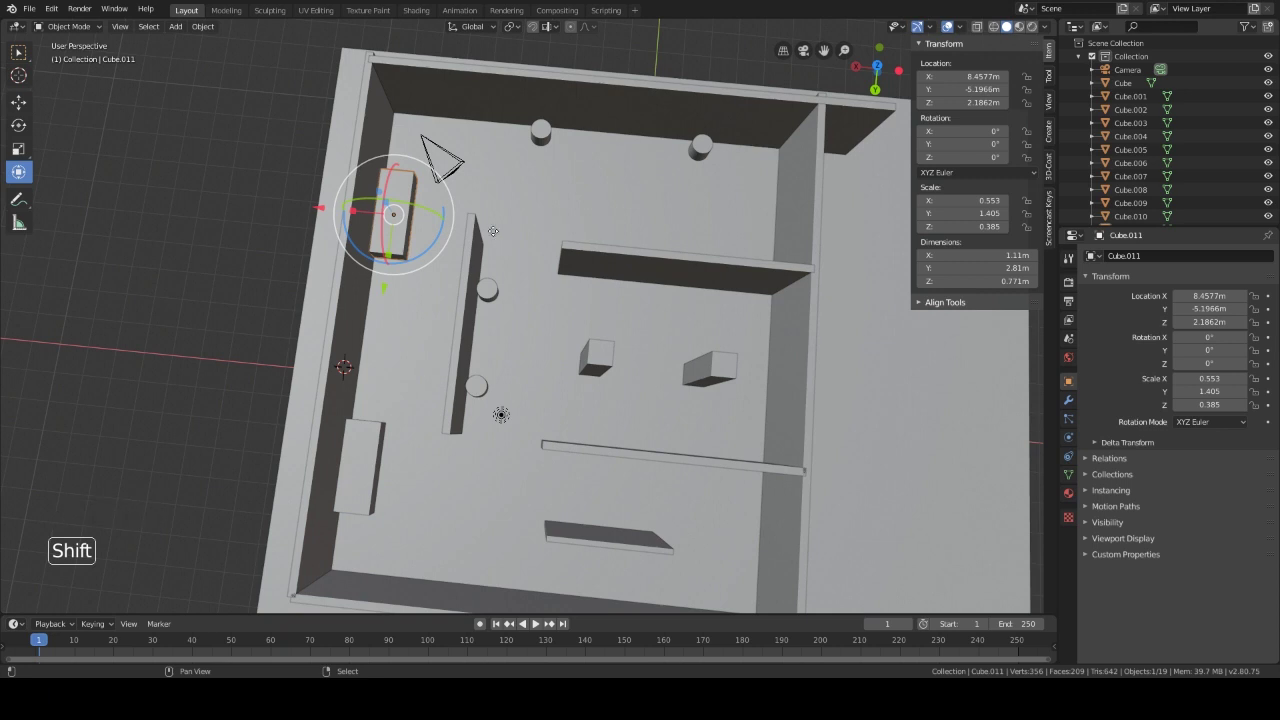
key("shift+d")
key("x")
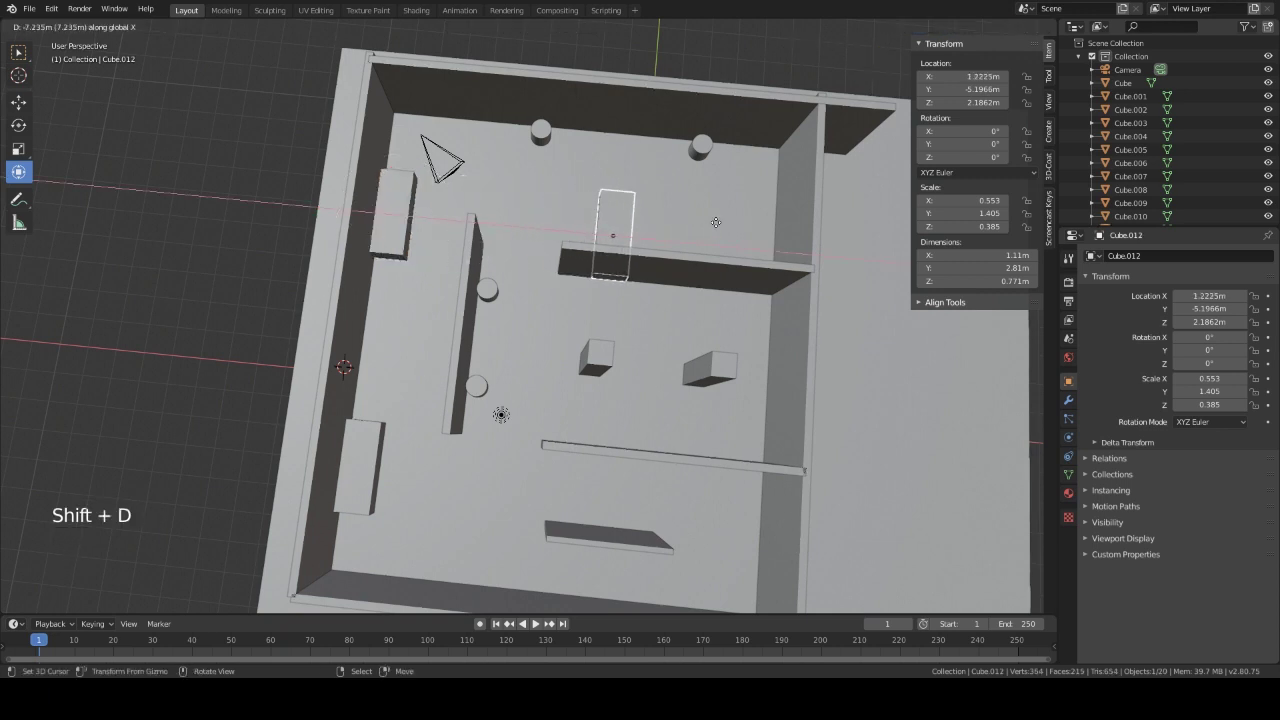
left_click(718, 224)
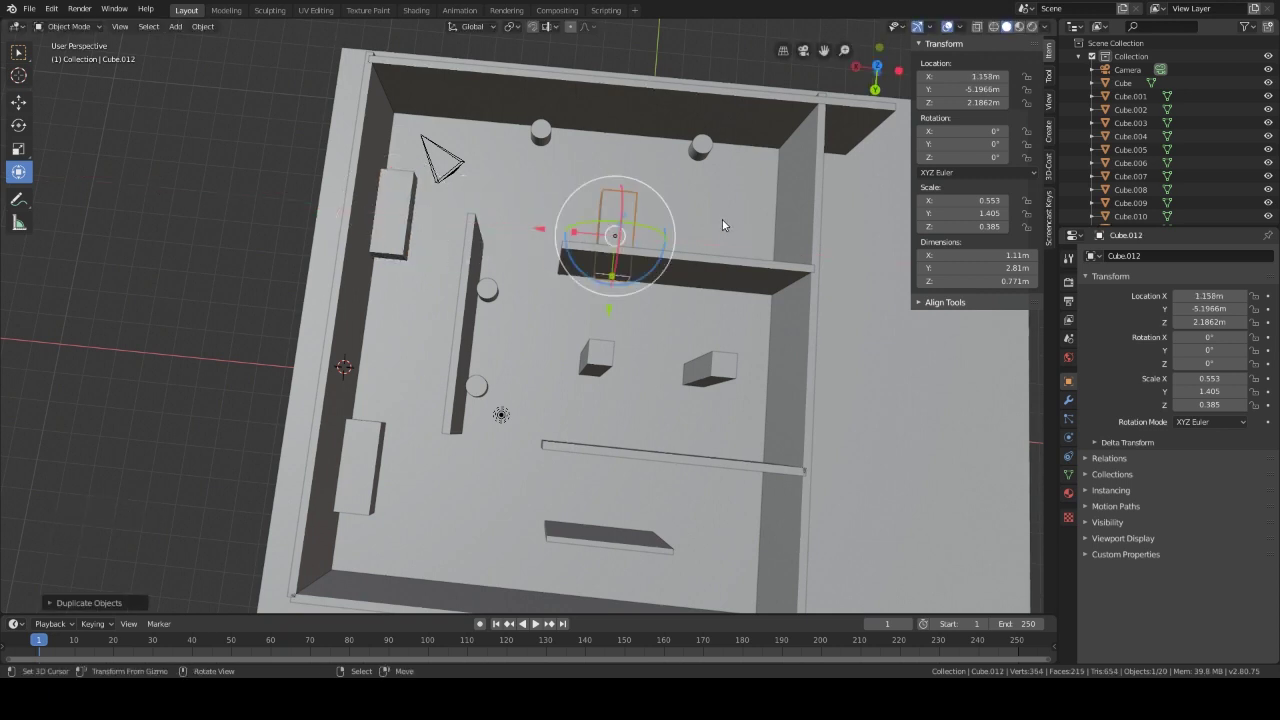
Step: Rotate the newly duplicated low box 90° about Z and move it along Y to about -8.32 m, between the two cylinders
key("r")
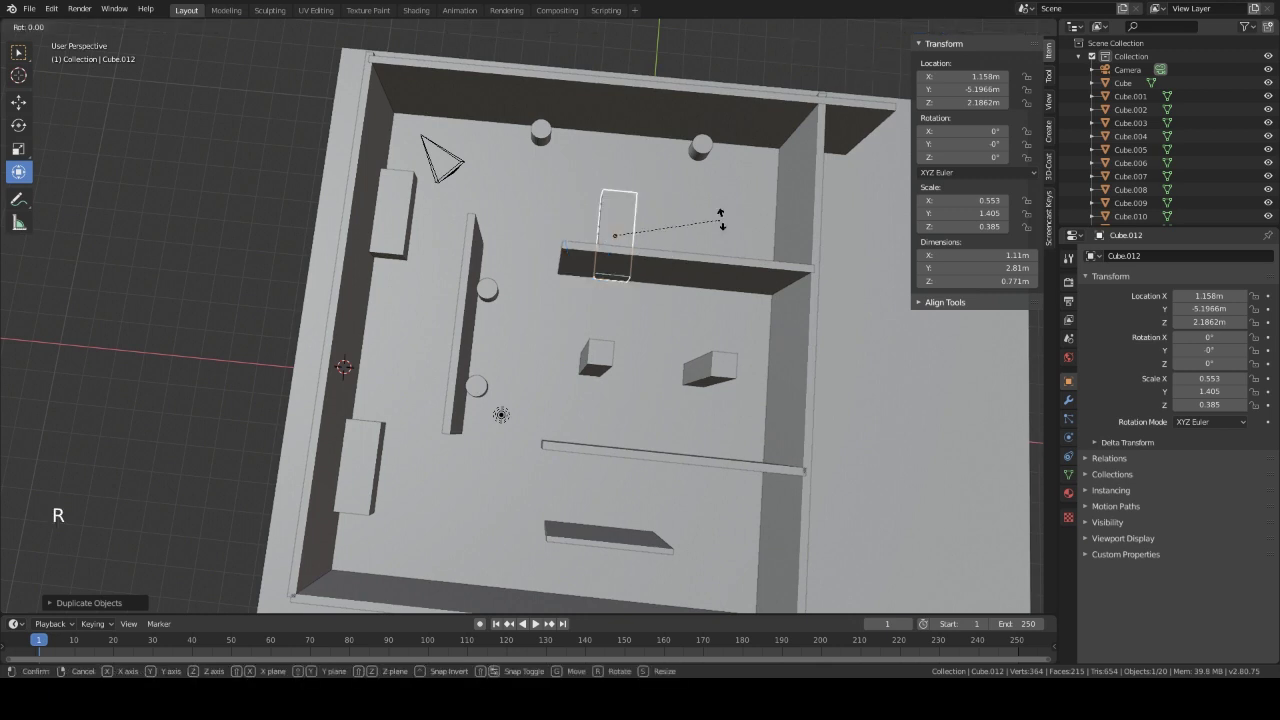
type("90")
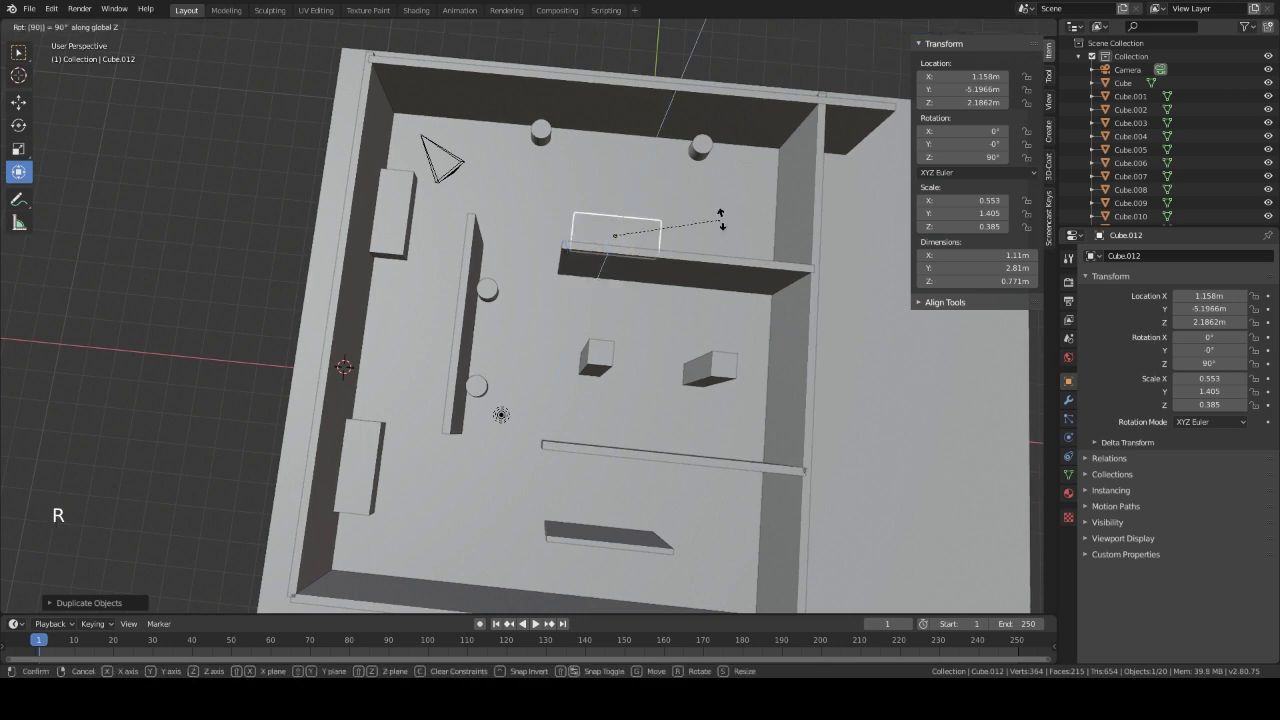
key("Return")
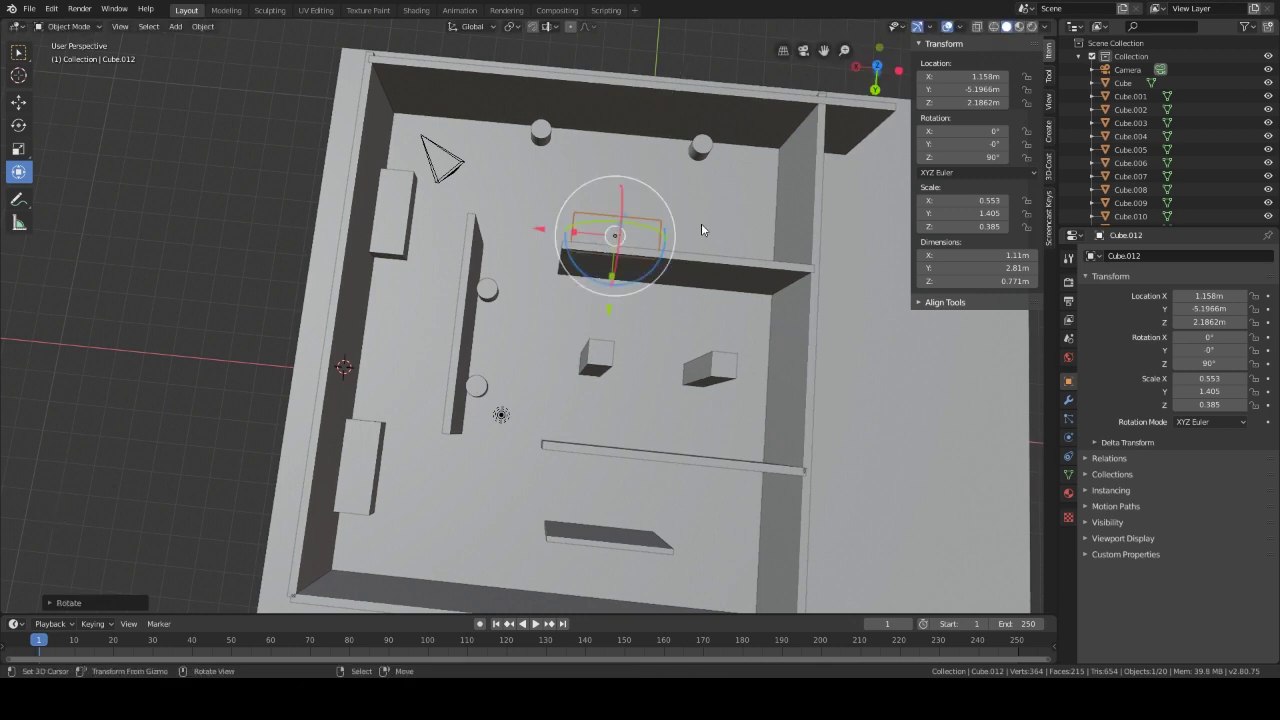
left_click_drag(628, 310, 624, 220)
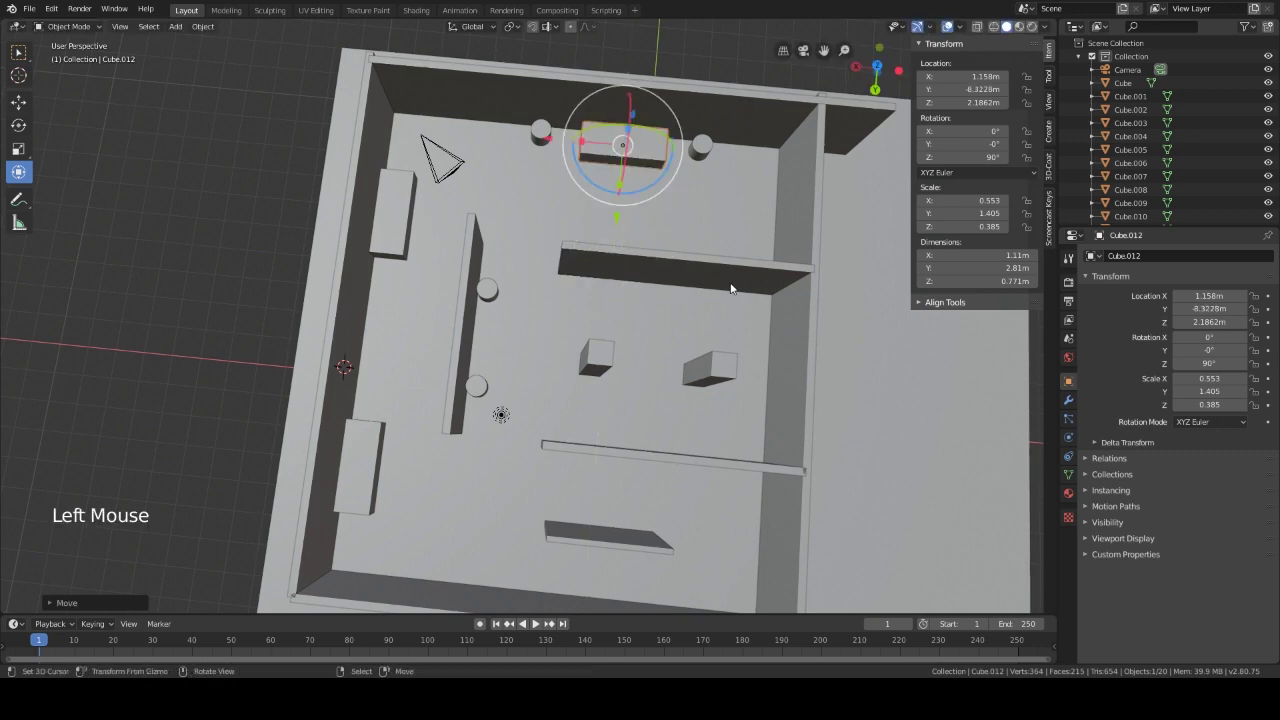
Step: Duplicate the column nearest the freestanding wall along Y to about -6.24 m and move the copy along X to about -1.92 m
middle_click_drag(624, 220, 713, 271)
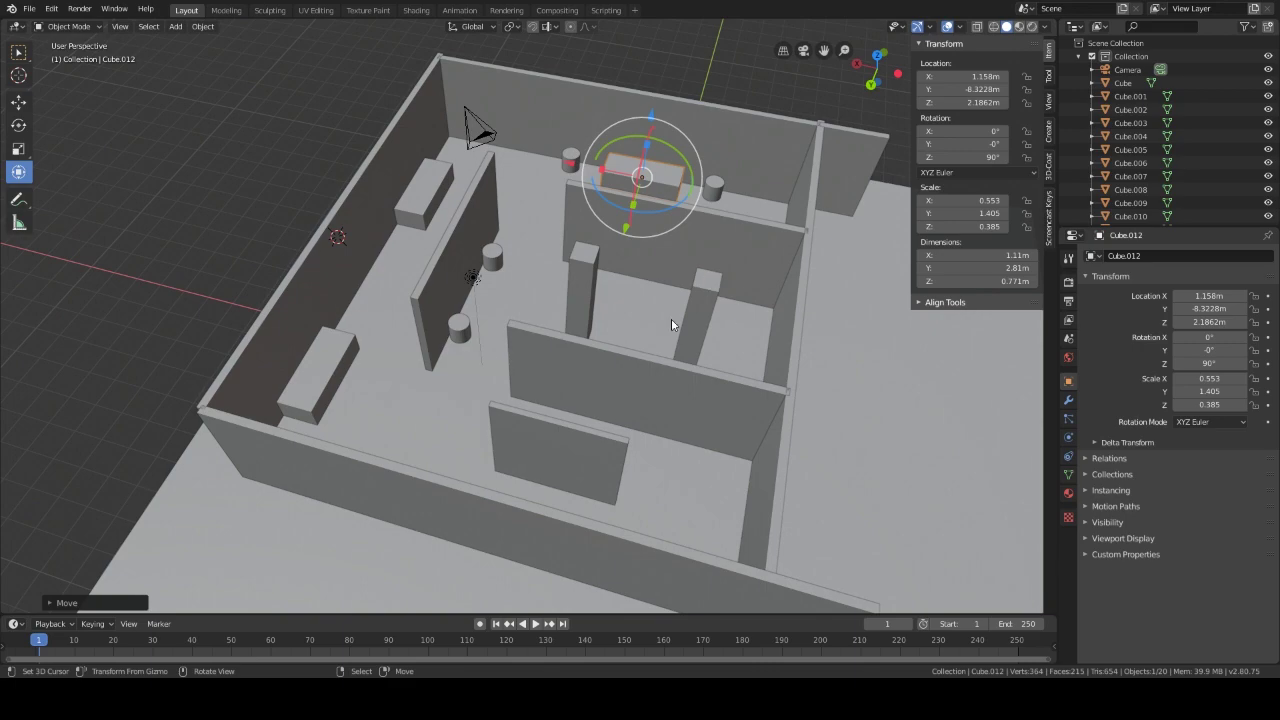
middle_click_drag(671, 320, 666, 386)
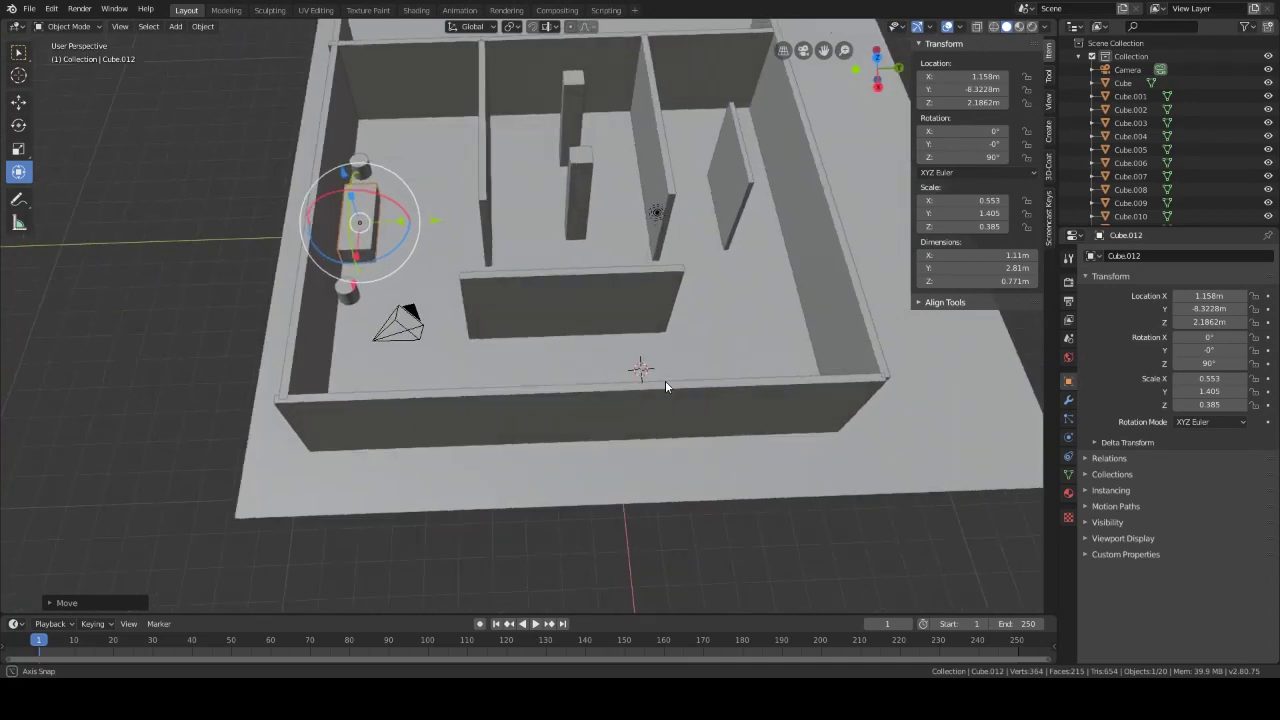
right_click(579, 184)
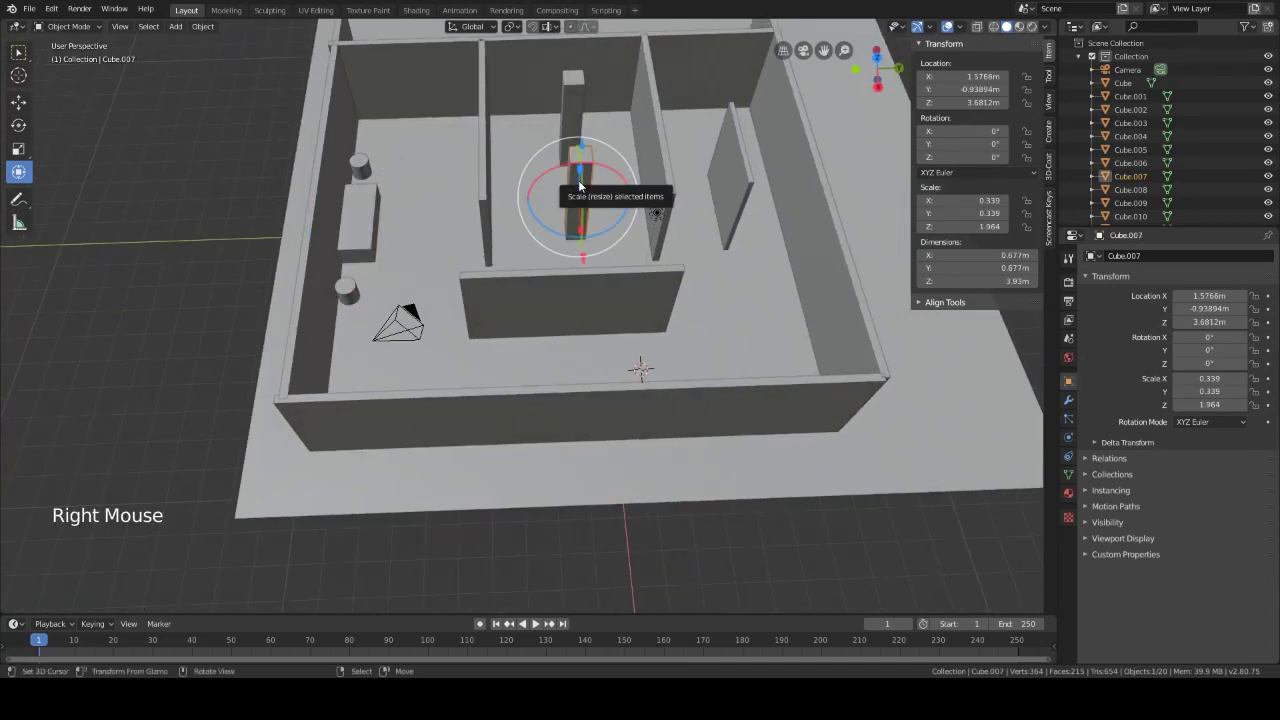
key("shift")
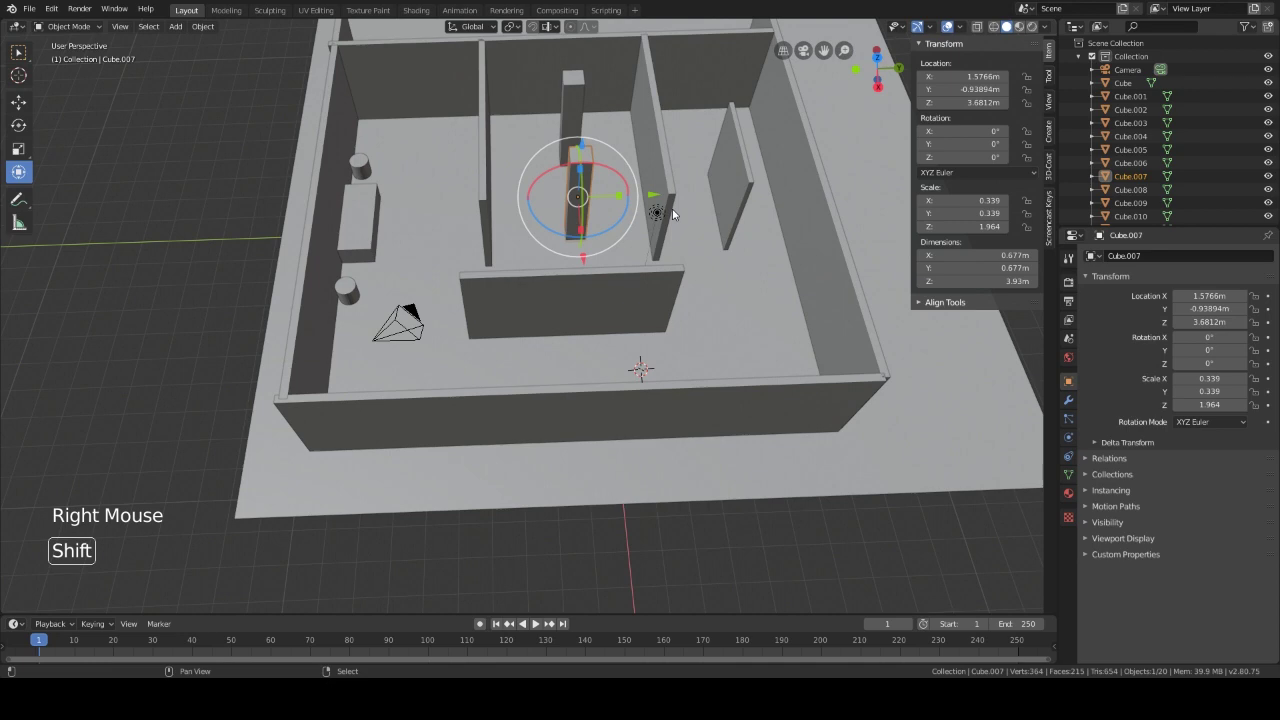
key("shift+d")
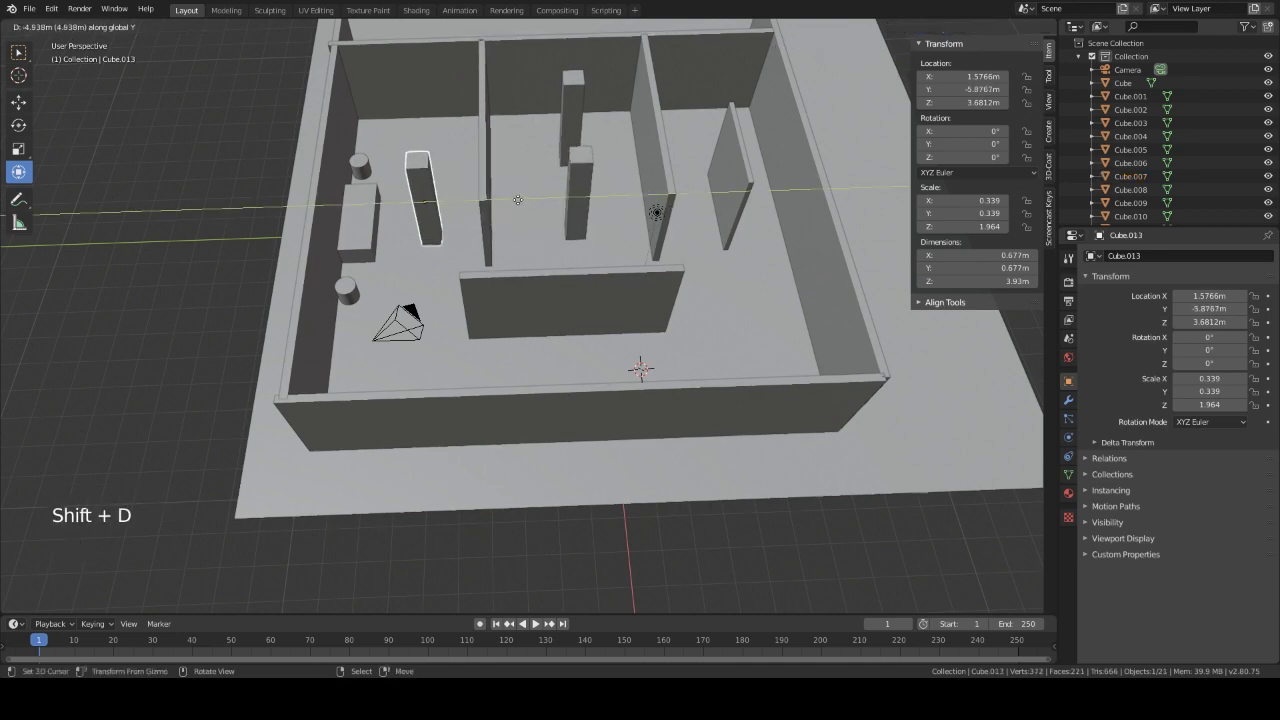
left_click(528, 200)
middle_click_drag(528, 200, 469, 203)
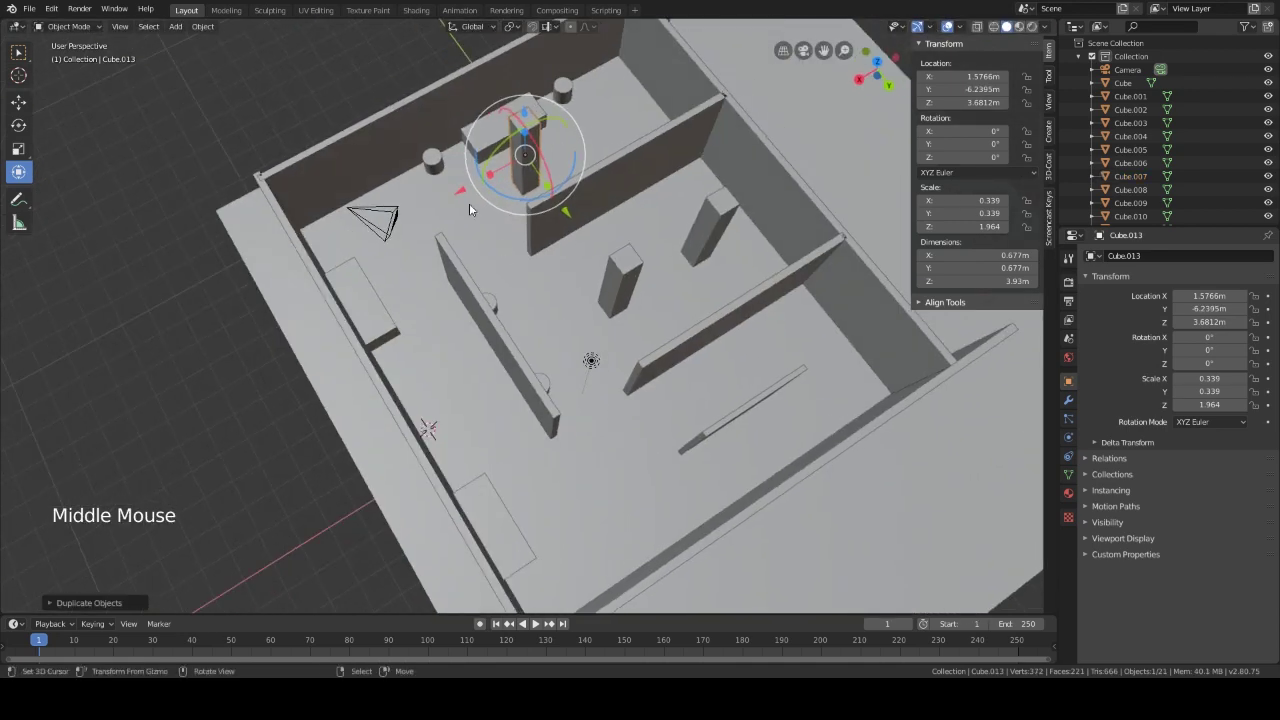
left_click_drag(456, 185, 556, 153)
Step: Display the viewport in rendered shading and lower the freestanding wall beside the cylinders along Z to about 3.50 m
middle_click_drag(556, 153, 607, 332)
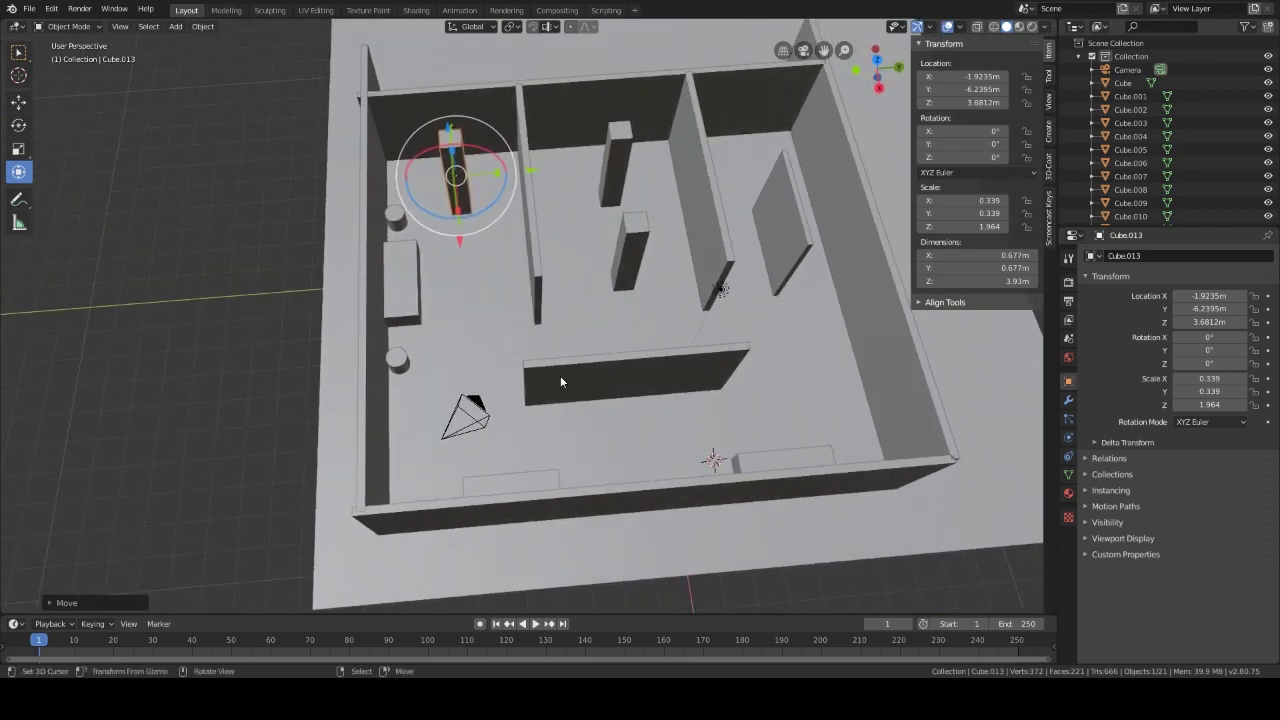
middle_click_drag(743, 332, 668, 300)
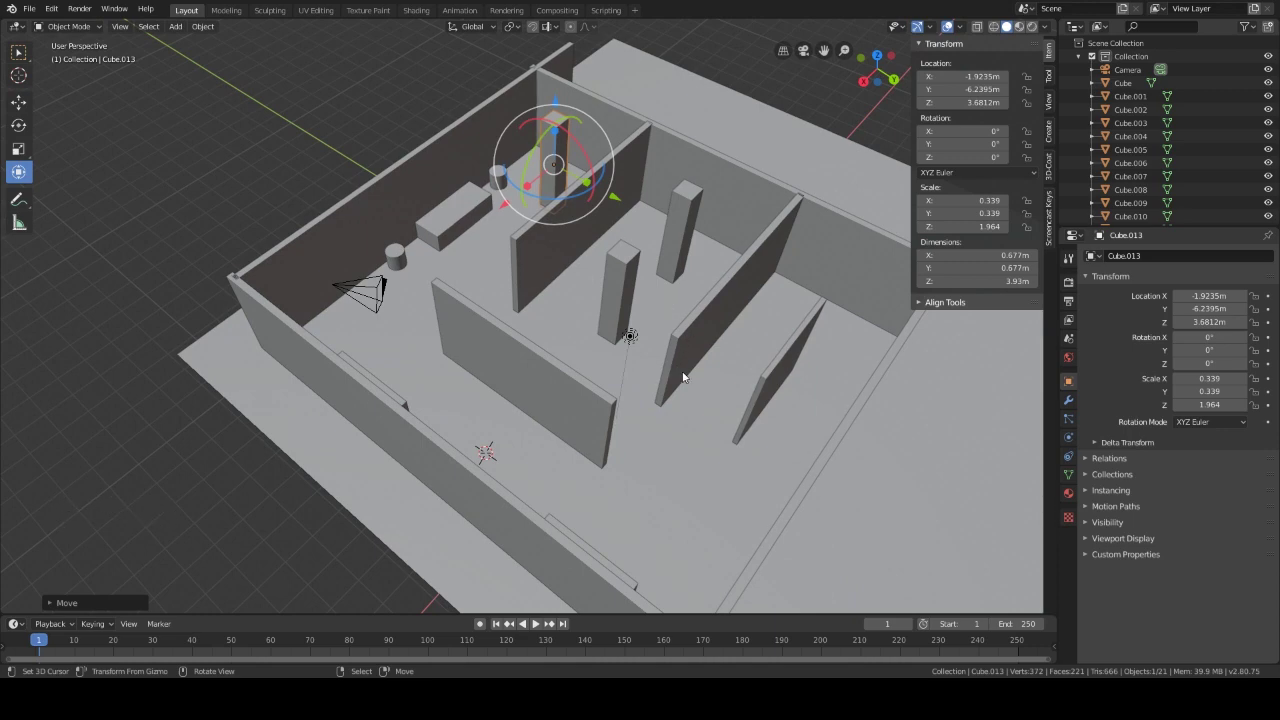
right_click(608, 305)
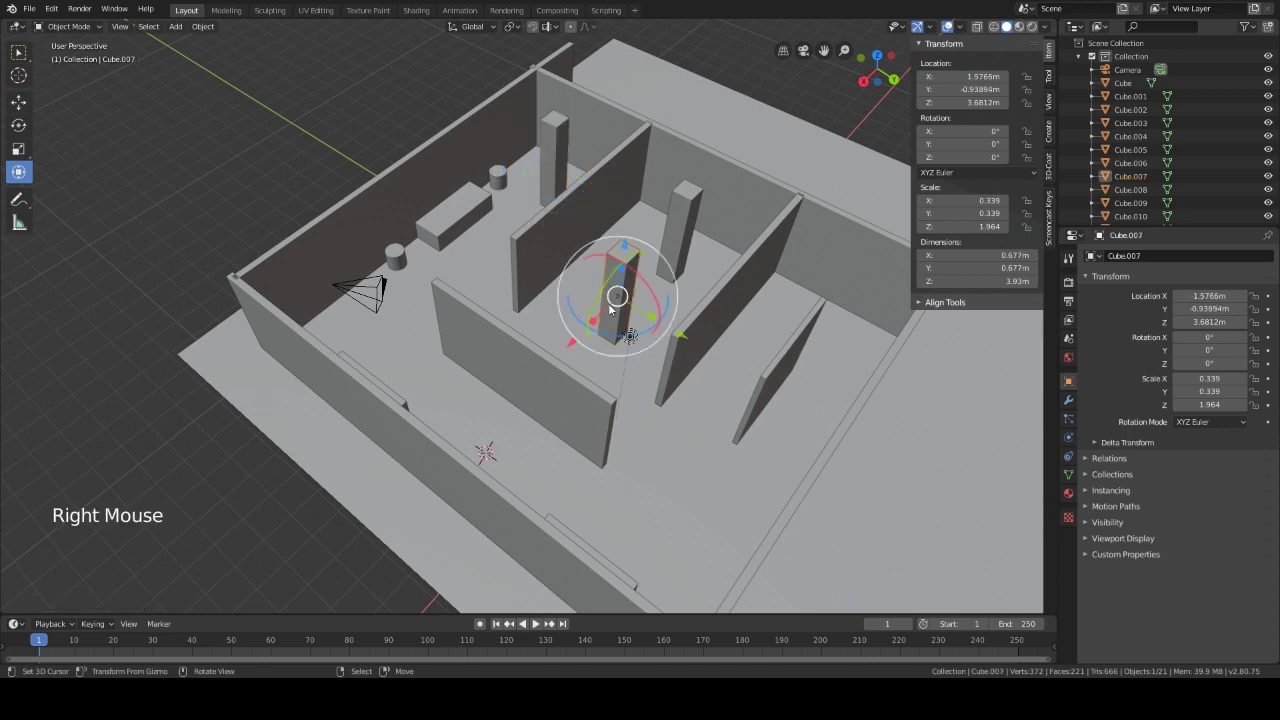
key("KP_Decimal")
middle_click_drag(651, 443, 737, 366)
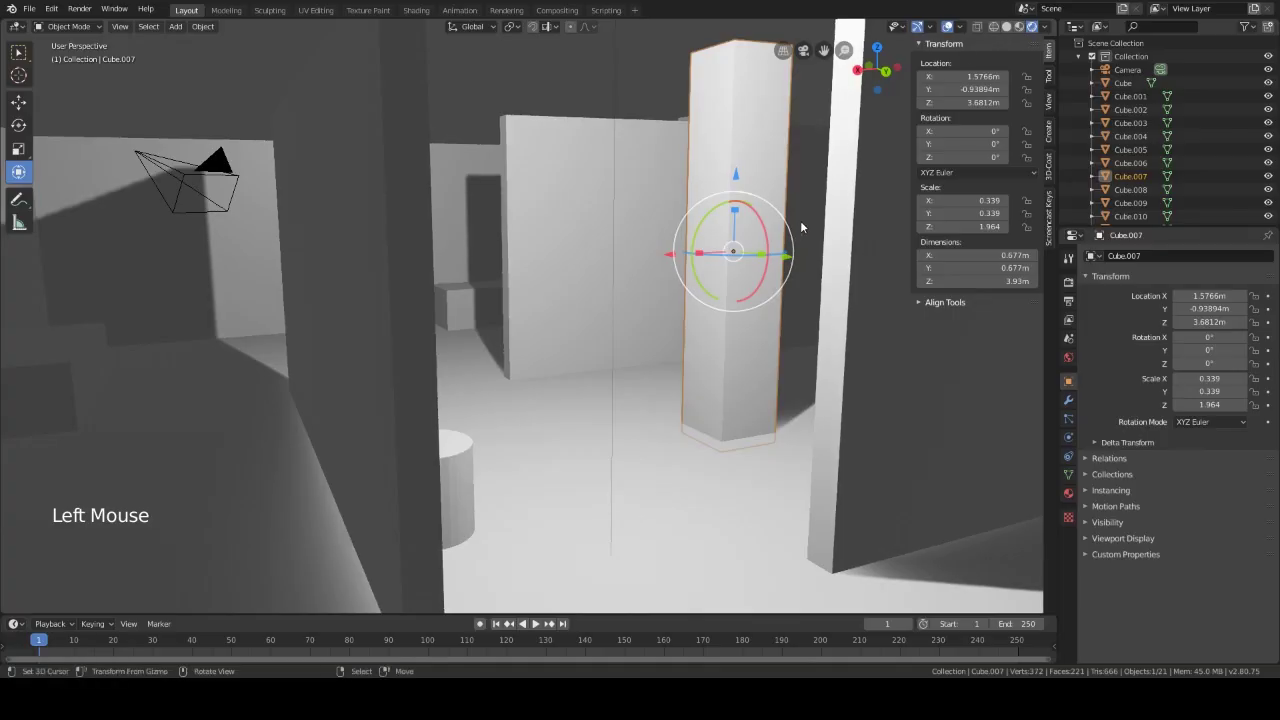
right_click(408, 164)
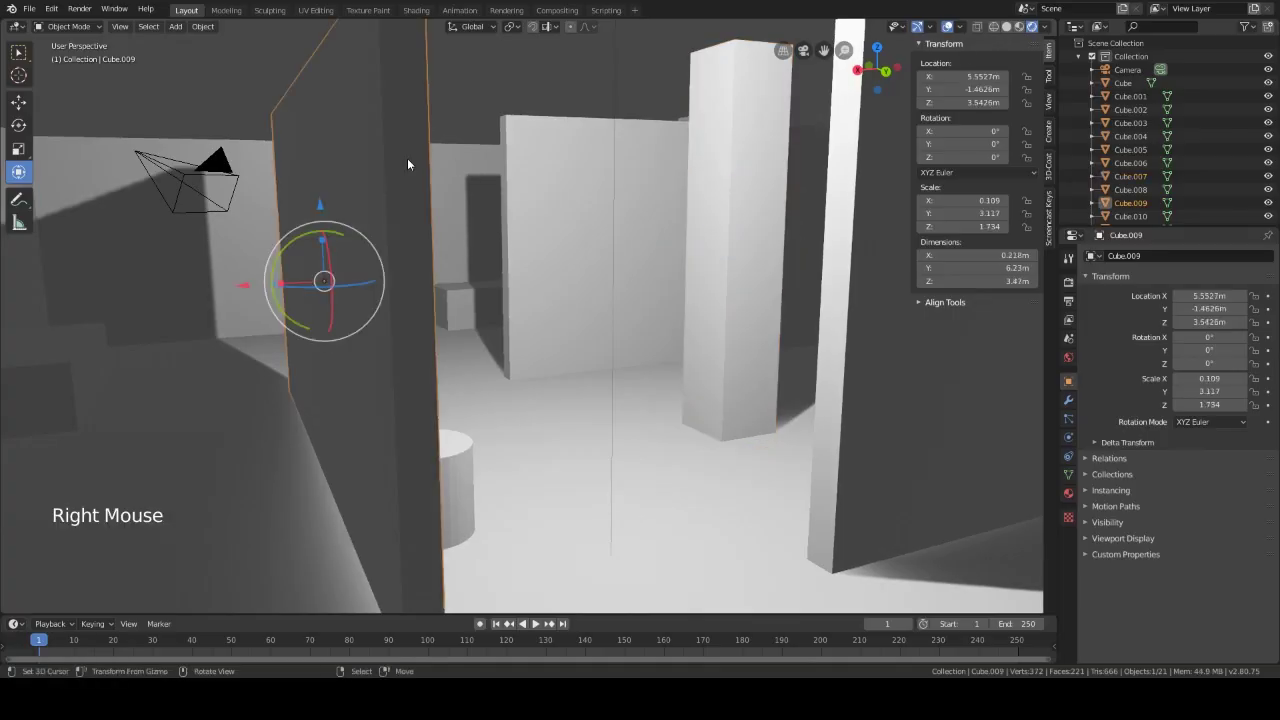
left_click_drag(317, 200, 318, 205)
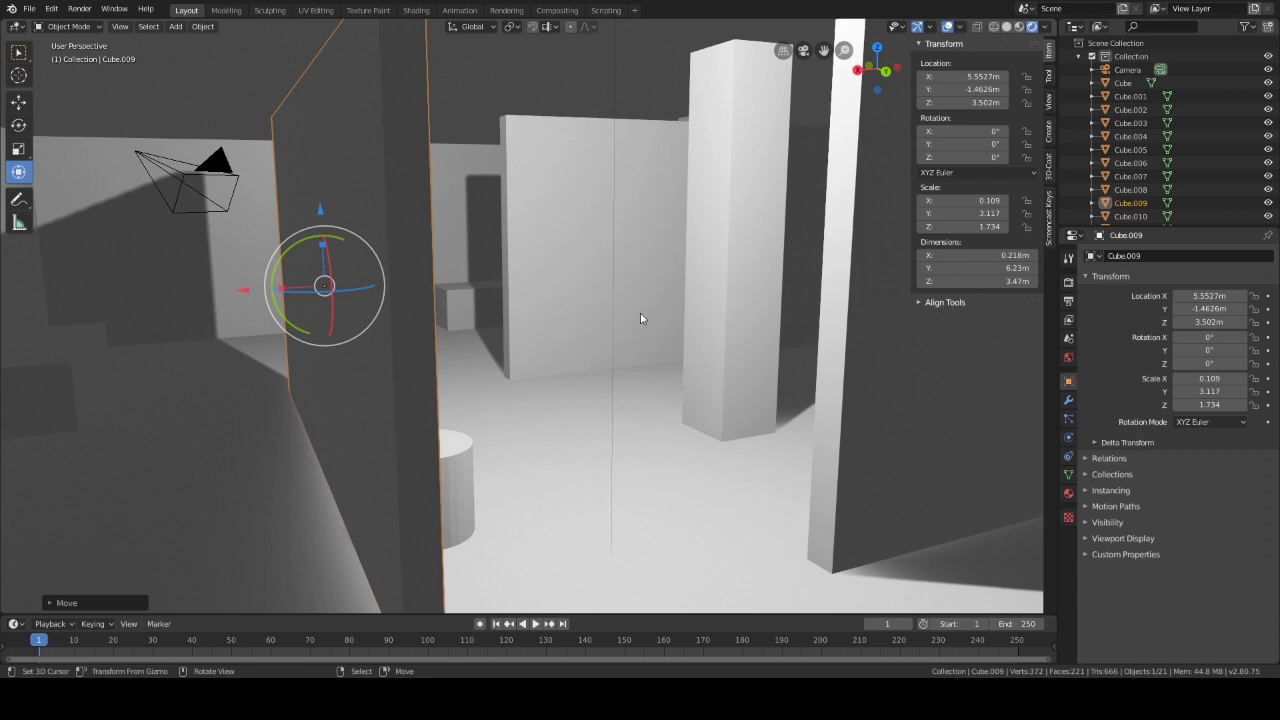
Step: Move the light along X to about 0.64 m and along Y to about -0.93 m, between the two central columns
middle_click_drag(640, 318, 623, 357)
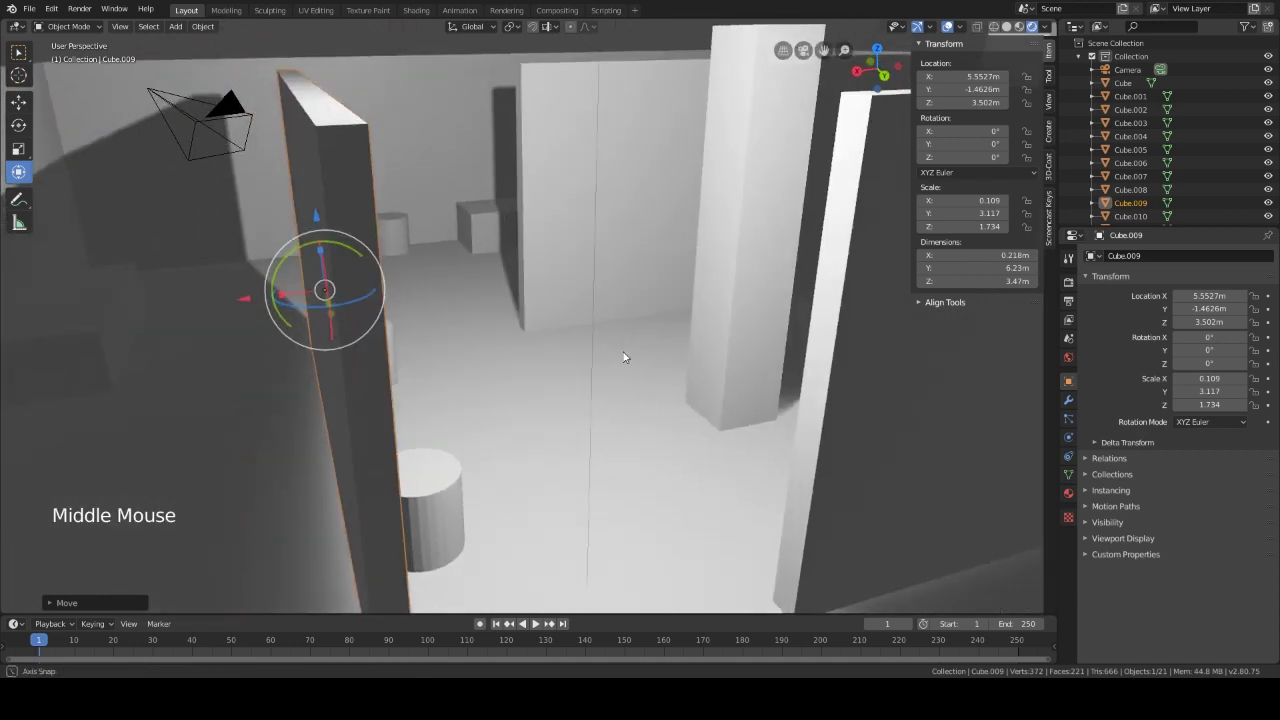
scroll(560, 342, "down", 3)
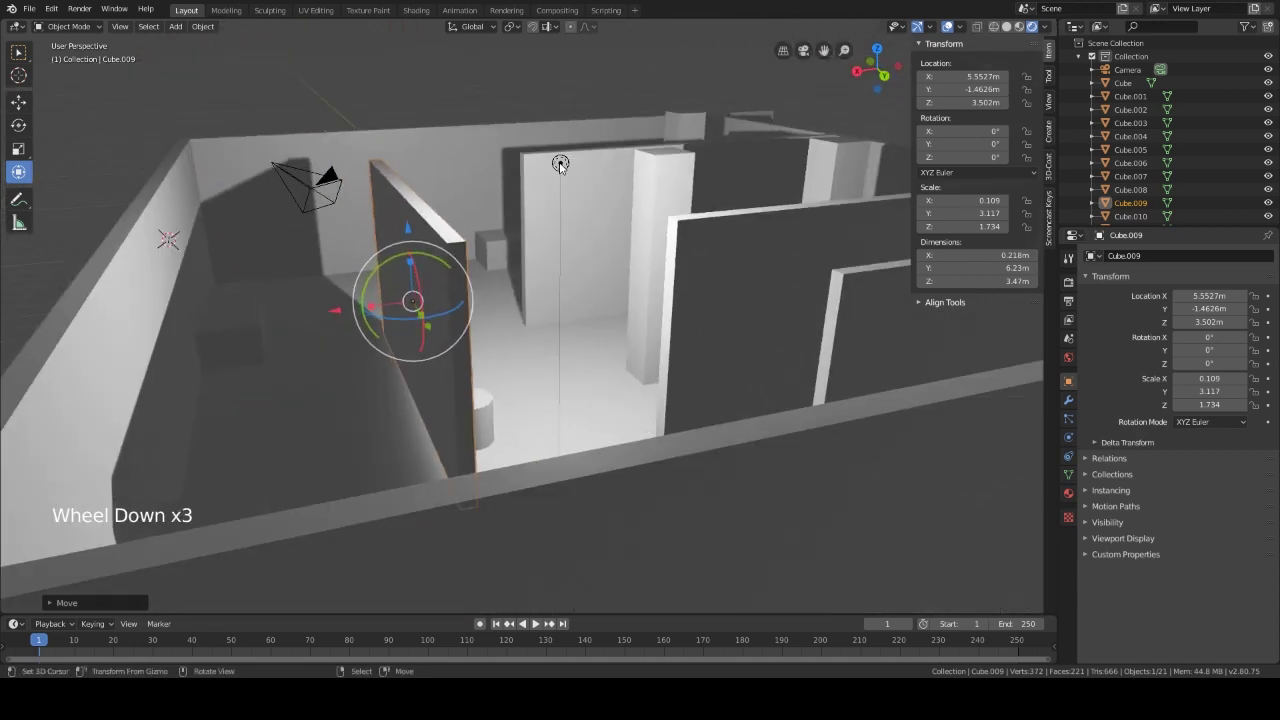
right_click(560, 163)
middle_click_drag(550, 280, 604, 327)
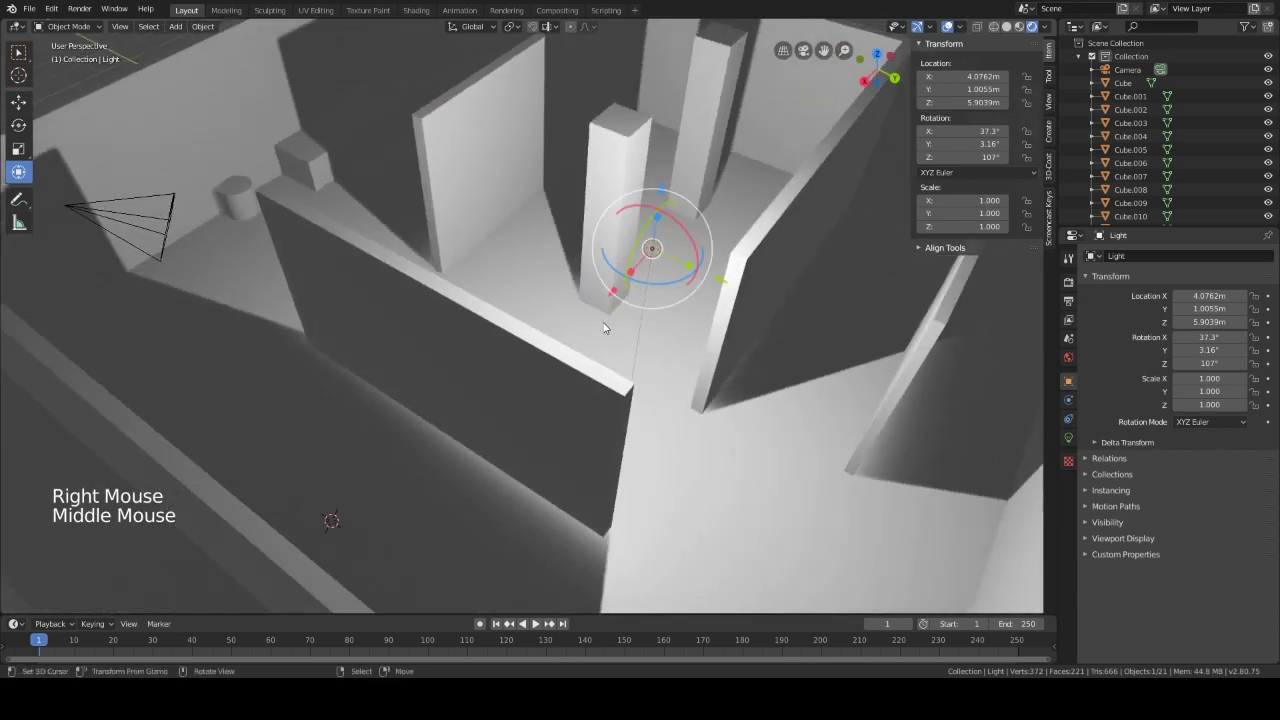
left_click_drag(612, 303, 736, 176)
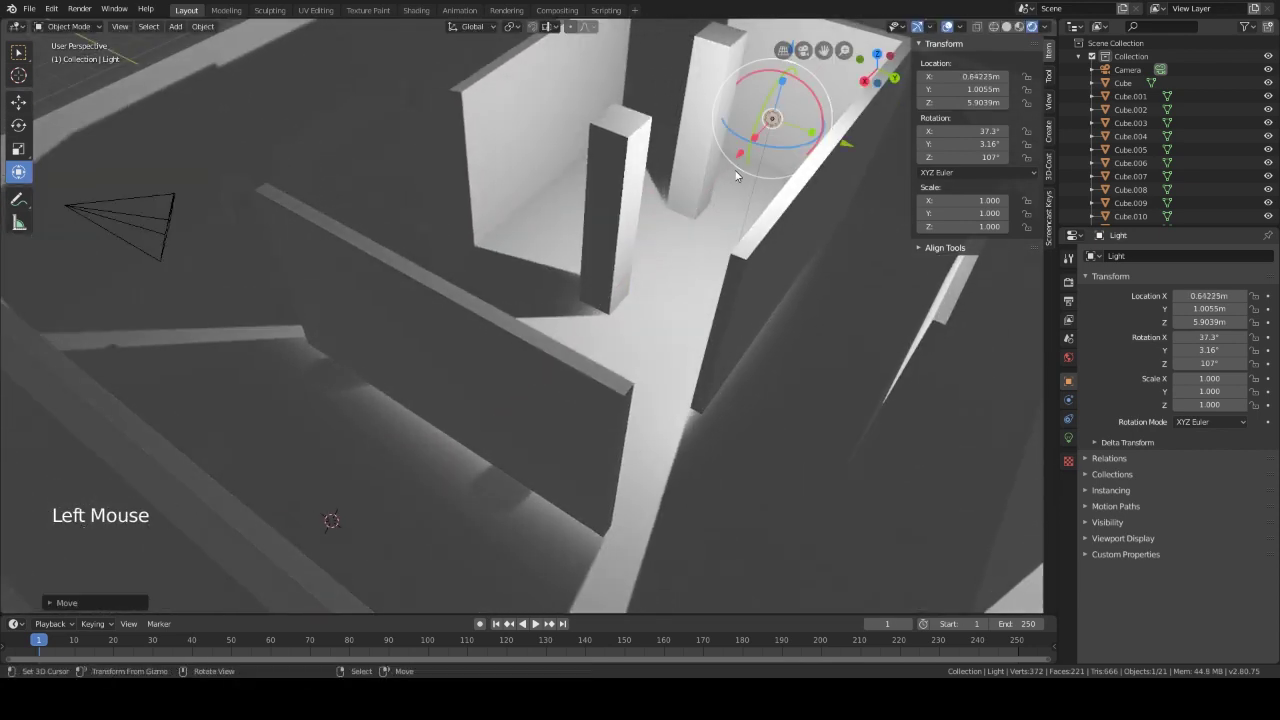
left_click_drag(847, 143, 757, 114)
middle_click_drag(600, 255, 624, 371)
middle_click(623, 243)
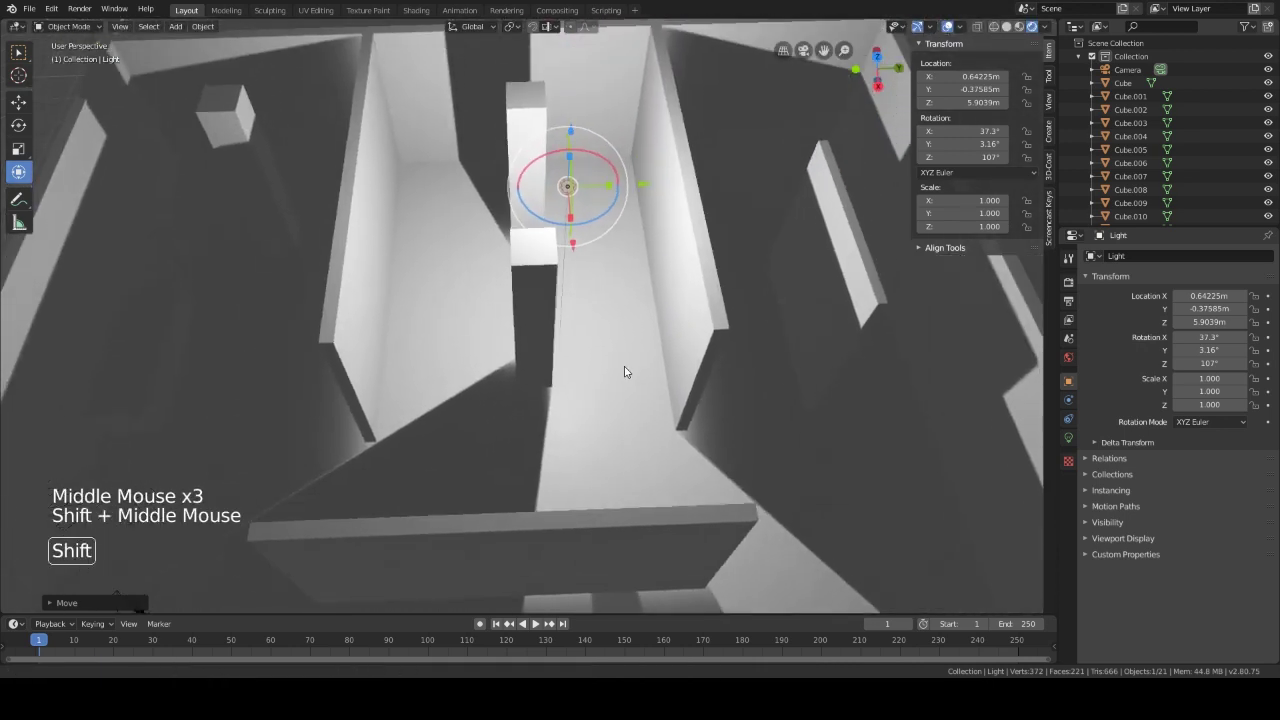
left_click_drag(639, 214, 602, 214)
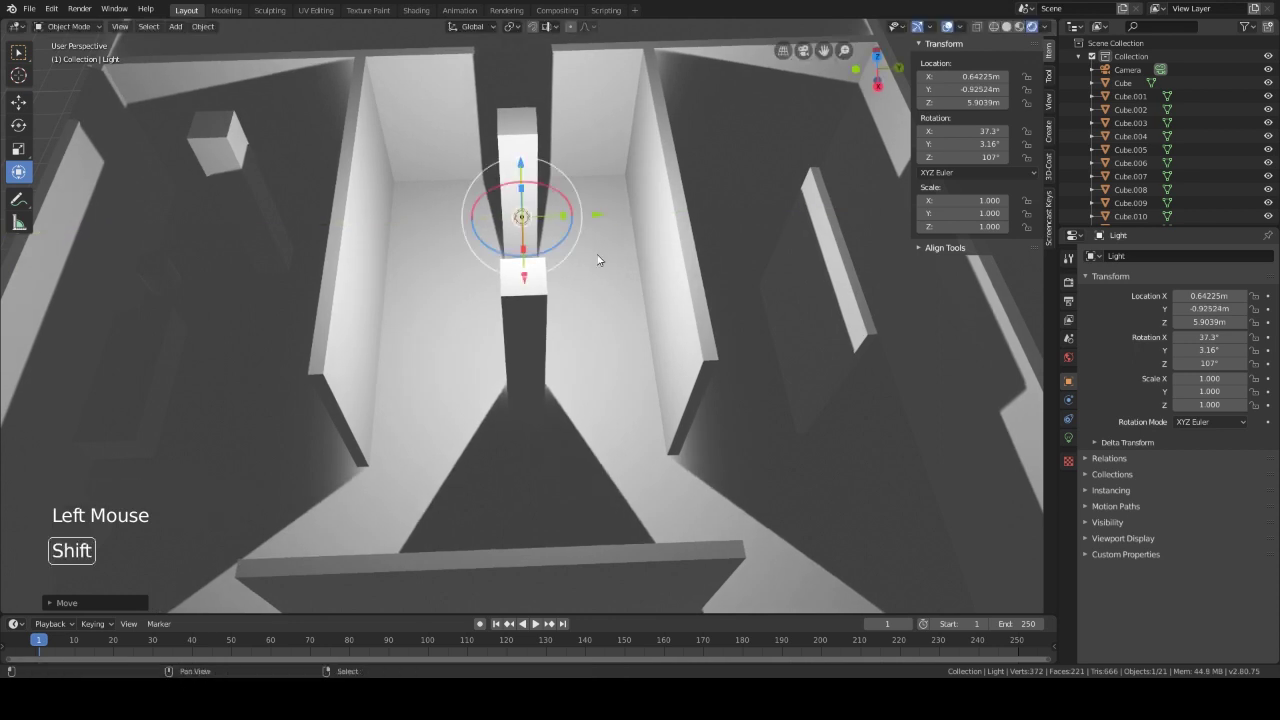
Step: Duplicate the light along Y to about 2.80 m, and duplicate that copy along Y into the room with the rotated low box
key("shift+d")
key("y")
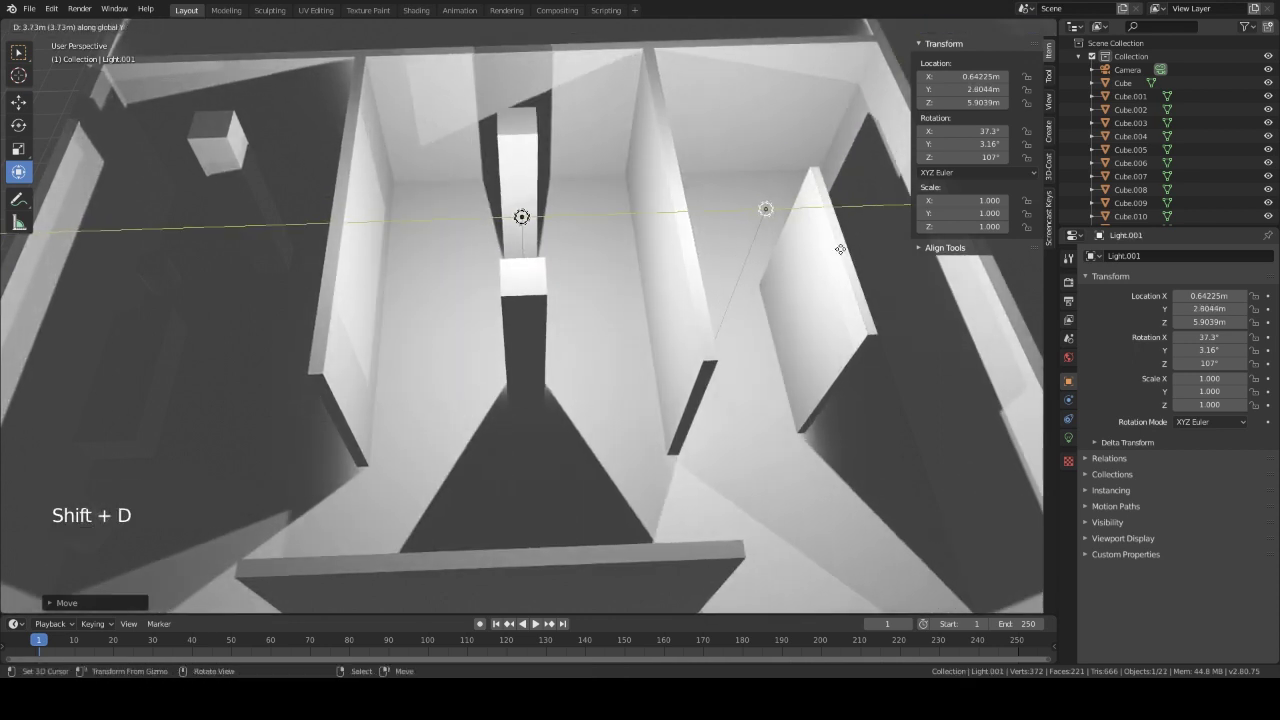
left_click(840, 249)
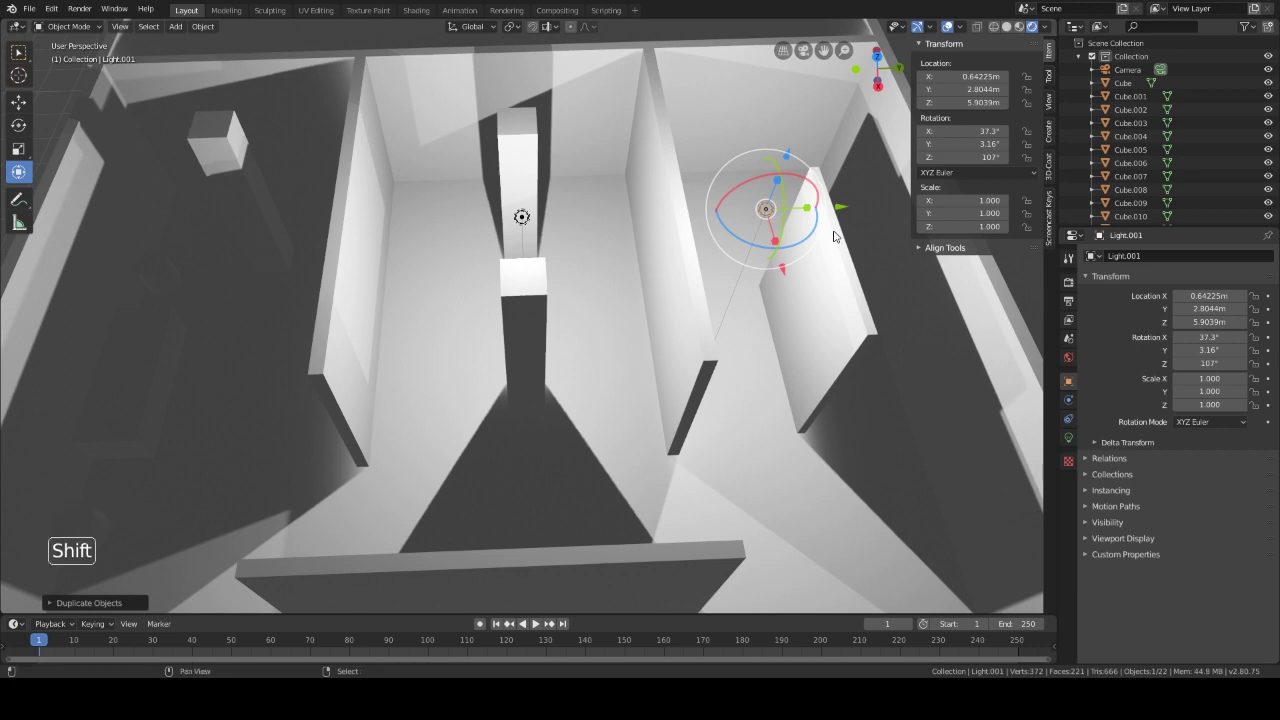
key("shift+d")
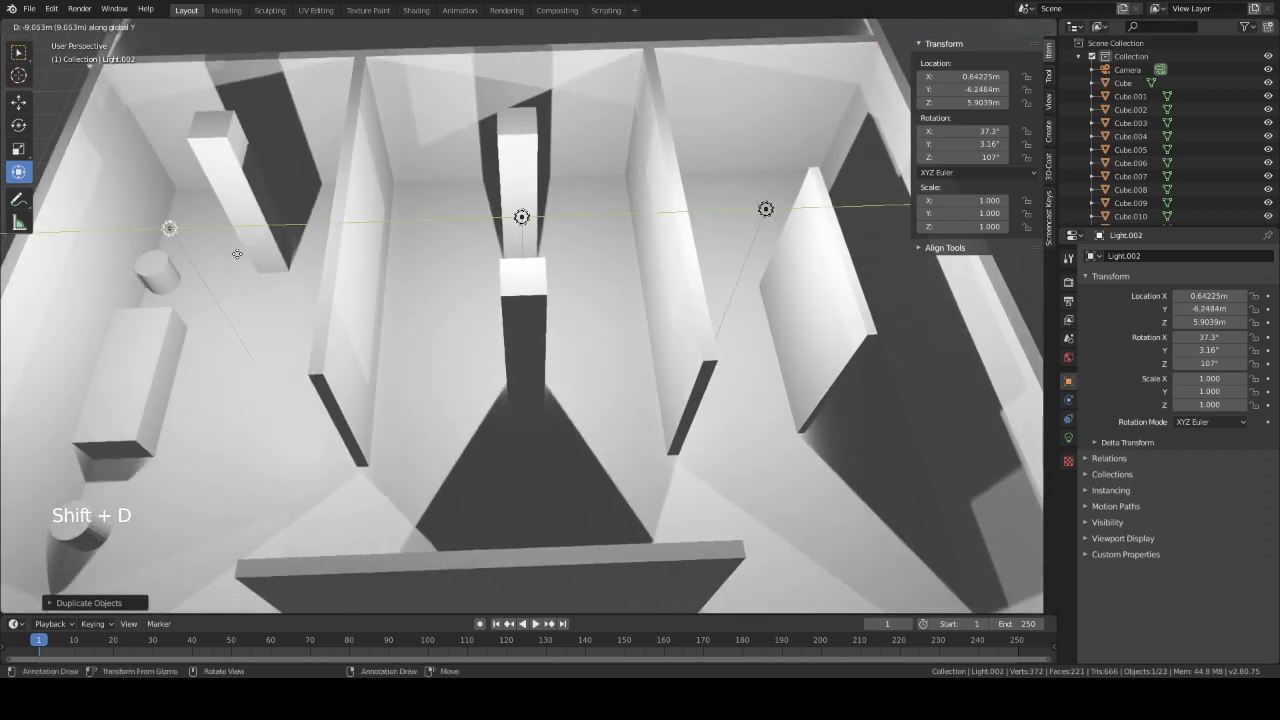
left_click(263, 274)
Step: Duplicate the central light along X into the passage between the freestanding wall and the outer wall
middle_click_drag(263, 274, 423, 366)
right_click(593, 250)
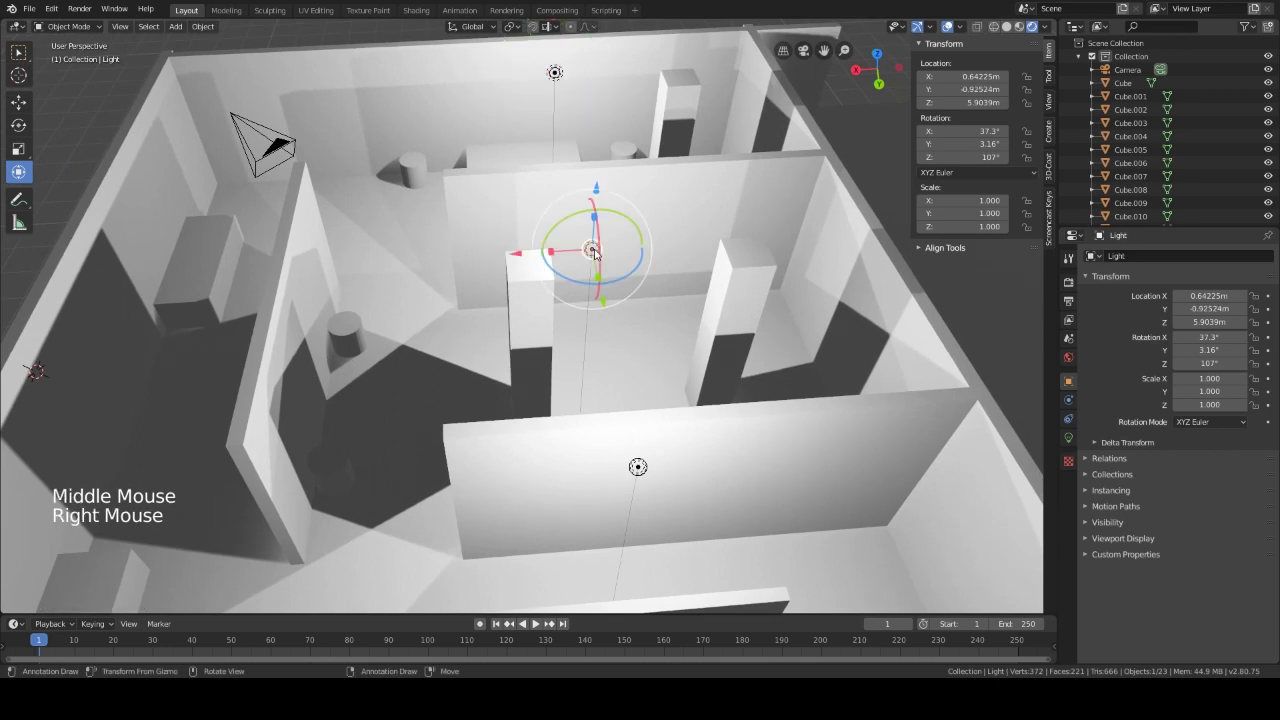
key("shift+d")
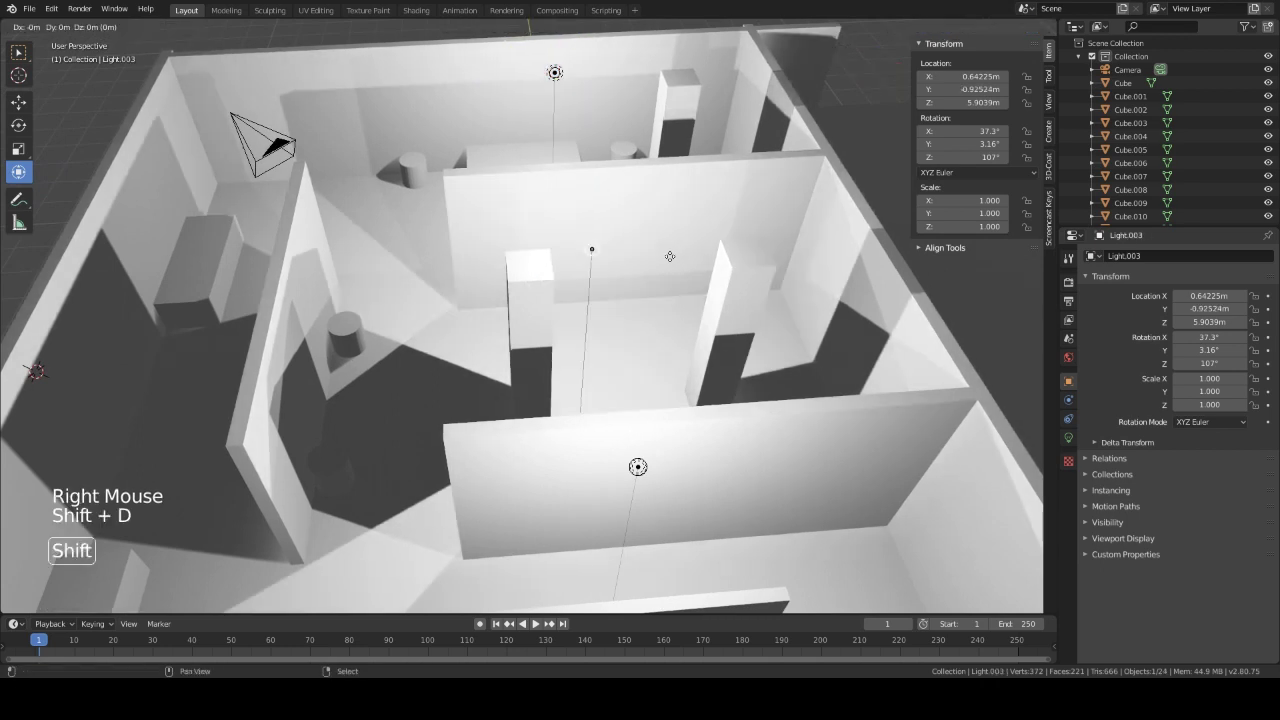
key("x")
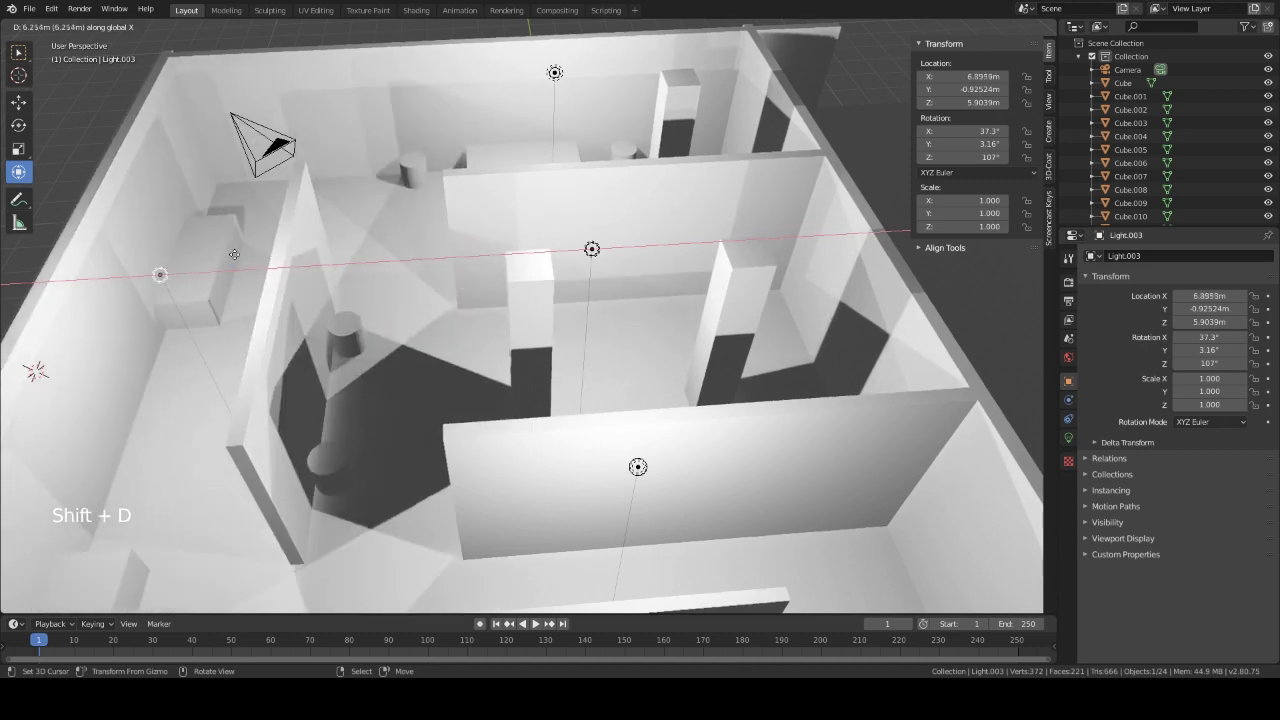
left_click(175, 262)
Step: Duplicate the central light along X into the space between the nearest central column and the freestanding wall
middle_click_drag(318, 365, 437, 380)
right_click(462, 250)
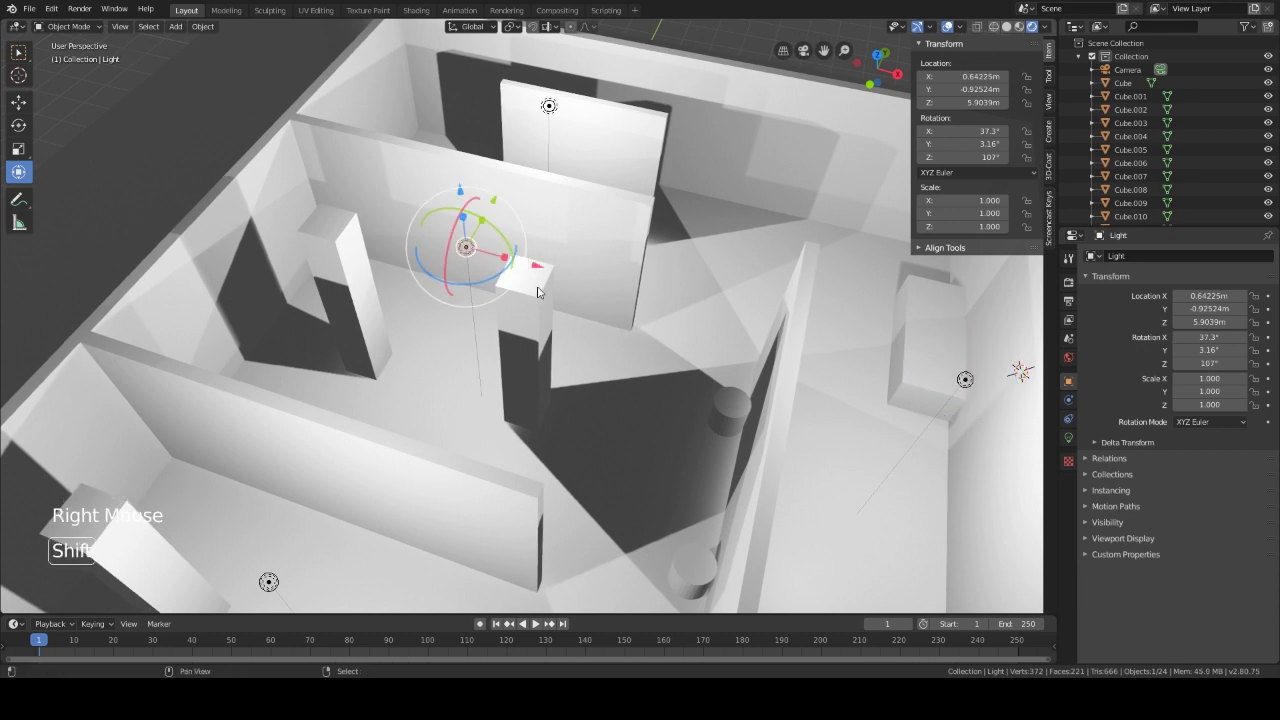
key("shift+d")
key("x")
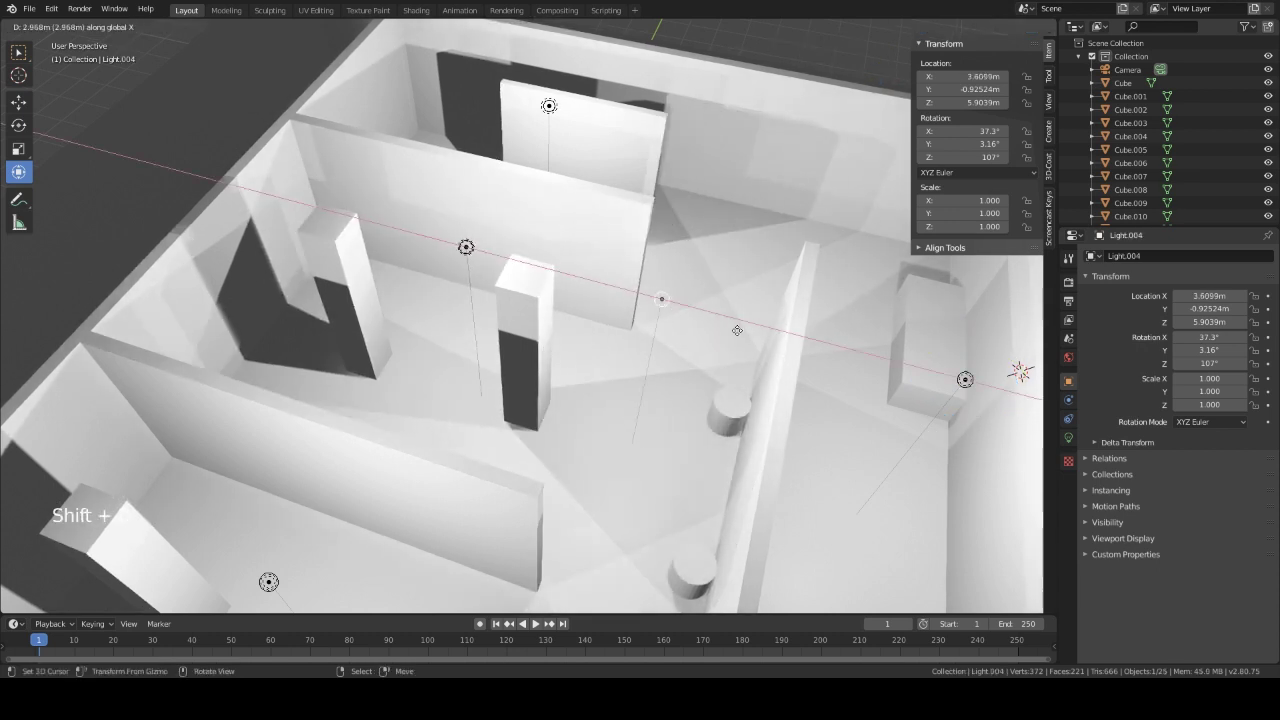
left_click(757, 337)
Step: Duplicate the light beside the short partition along Y to about 5.15 m, on the partition's other side
middle_click_drag(757, 337, 795, 268)
right_click(775, 229)
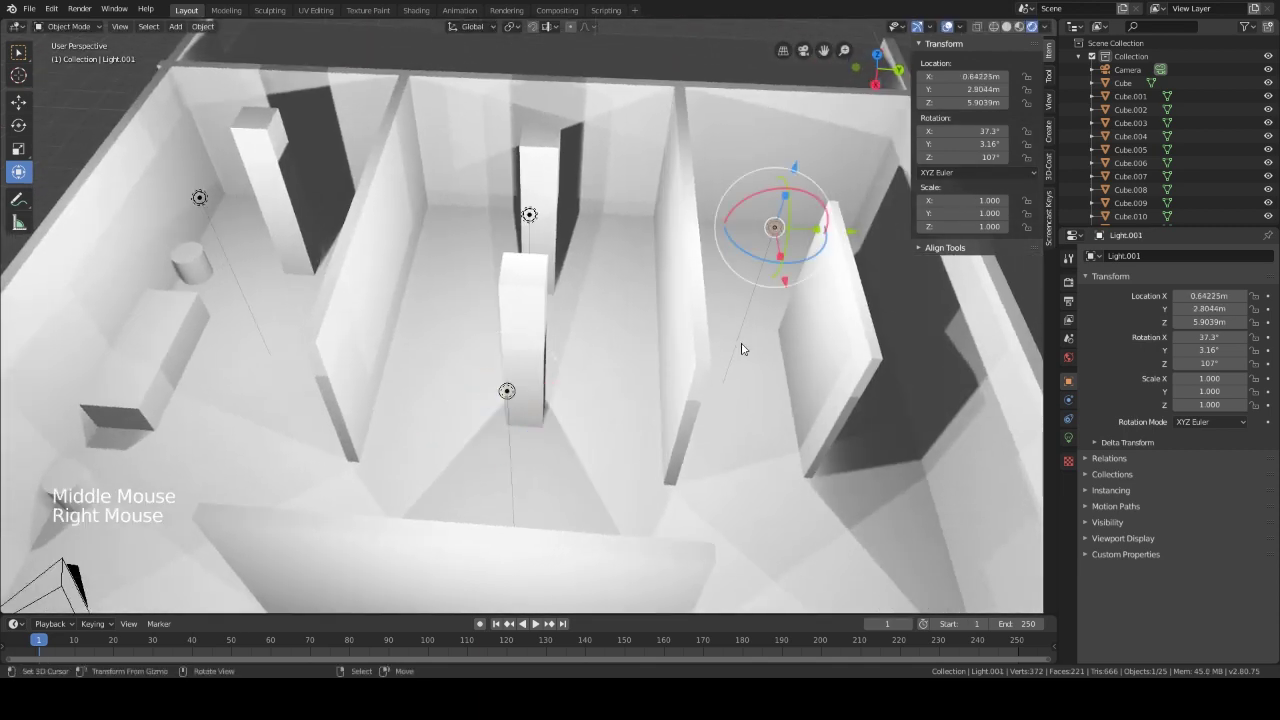
key("shift")
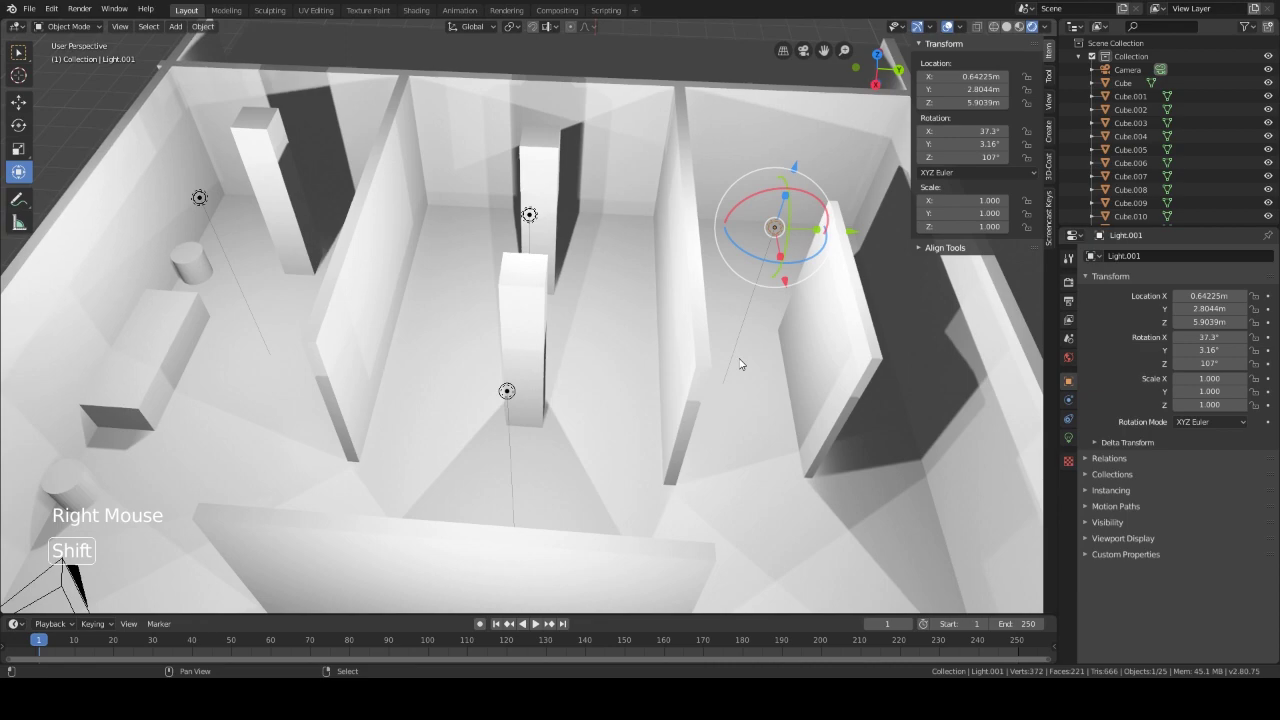
key("shift+d")
key("y")
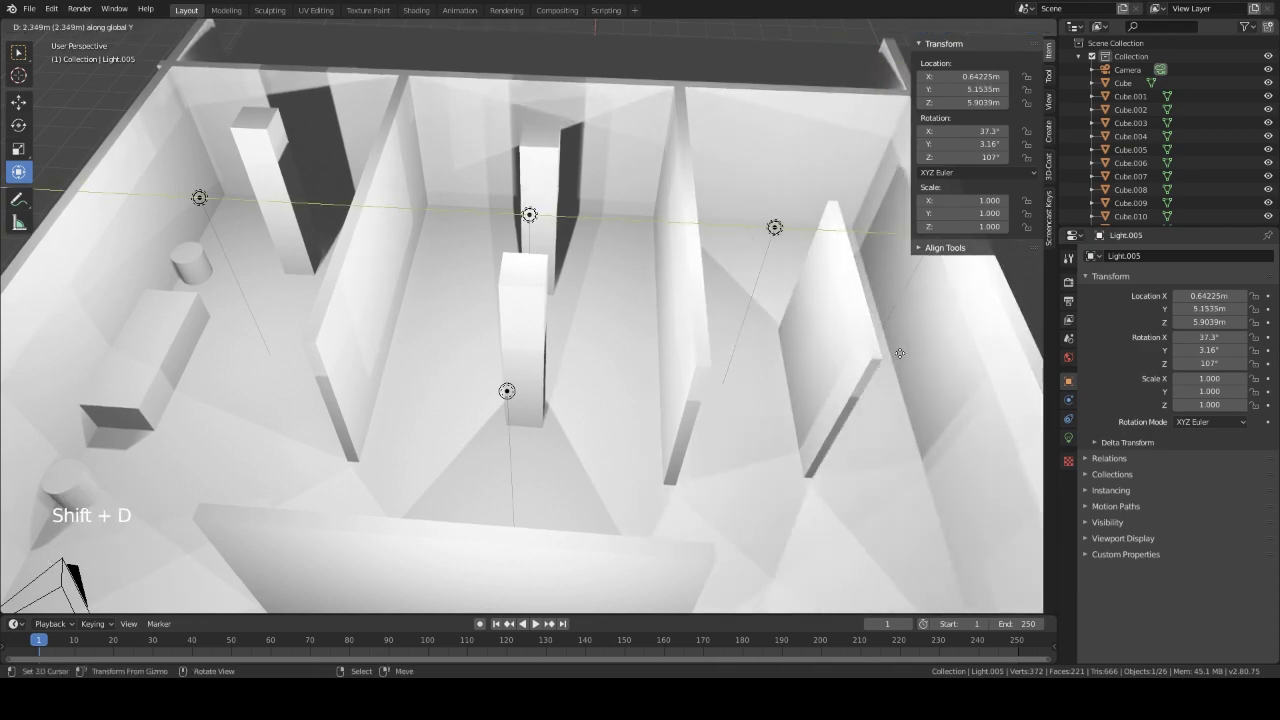
left_click(900, 353)
Step: Switch the render engine to Cycles and set its device to GPU Compute to preview the lit rooms
middle_click_drag(766, 374, 730, 371)
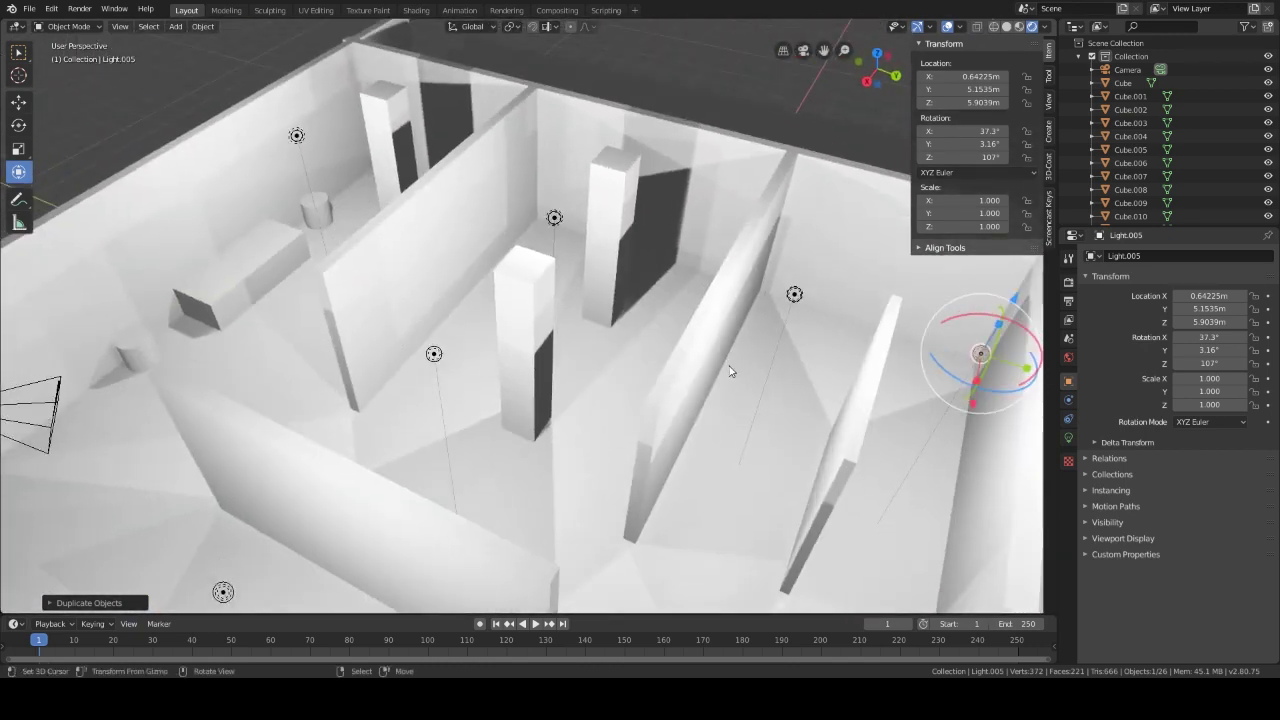
left_click(1069, 283)
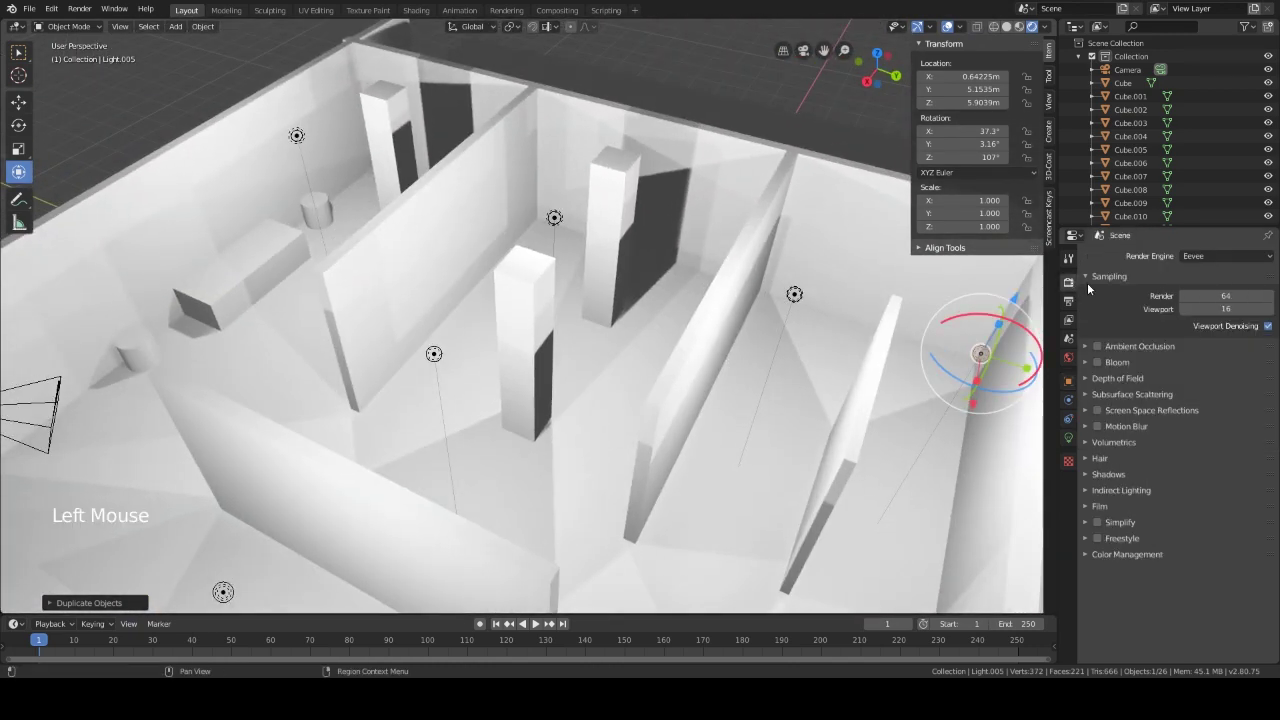
left_click(1213, 258)
left_click(1205, 300)
left_click(1201, 289)
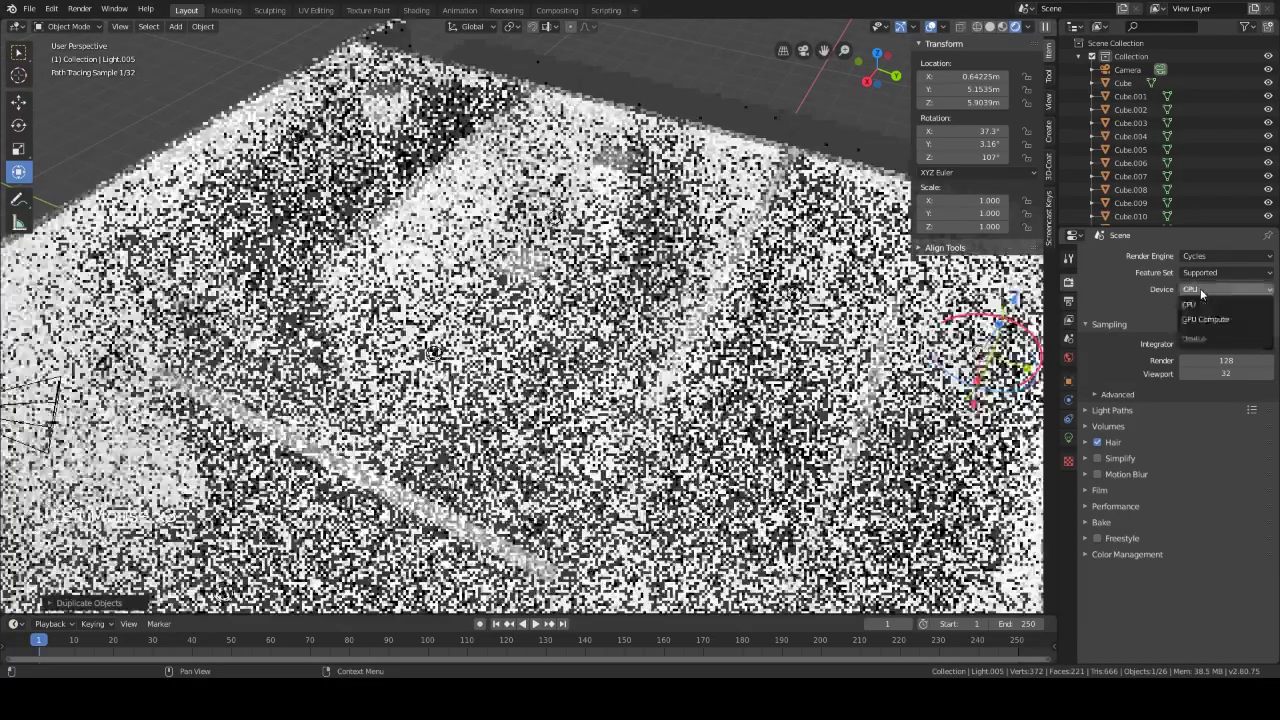
left_click(1197, 319)
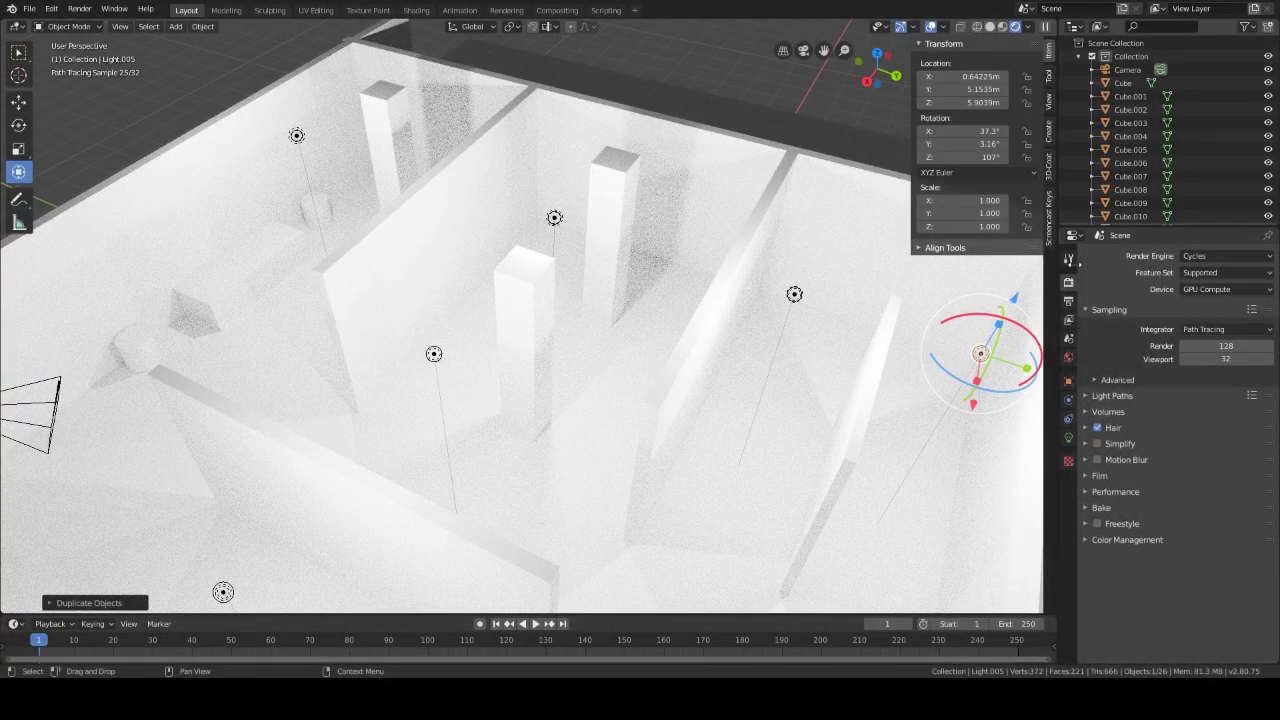
Step: Switch the render engine back to Eevee
left_click(1199, 256)
left_click(1213, 256)
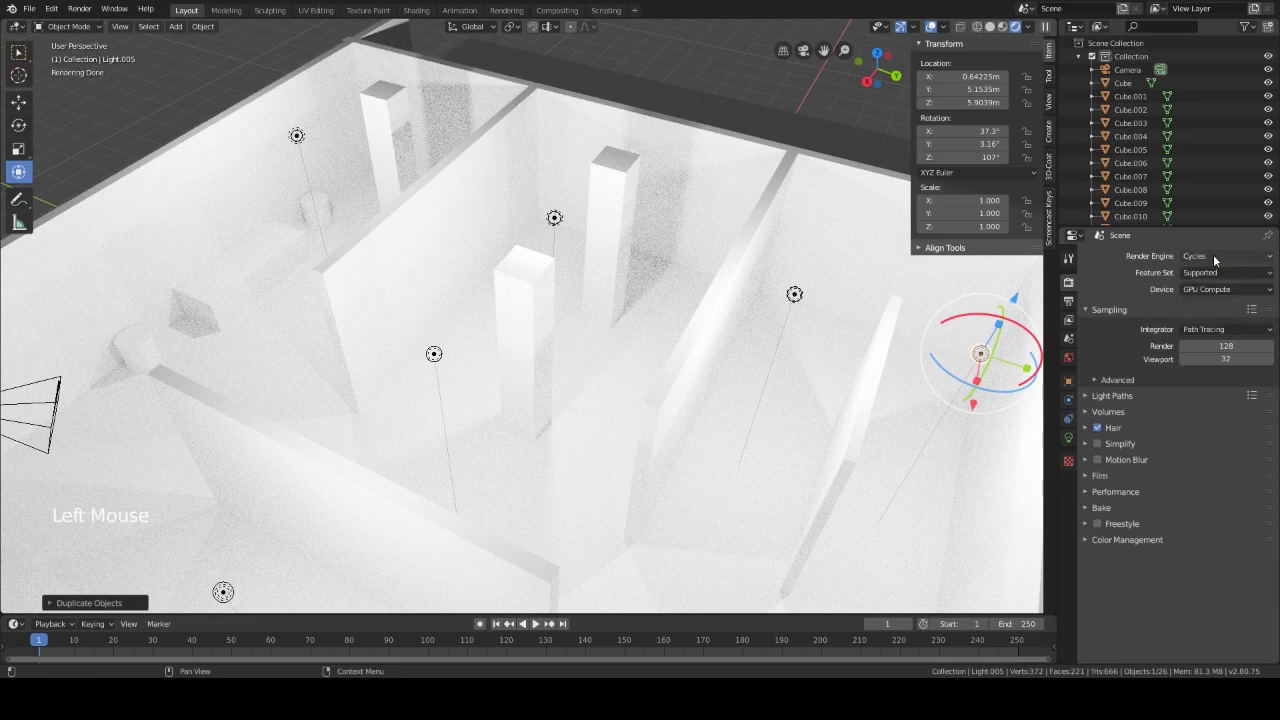
left_click(1214, 256)
left_click(1197, 274)
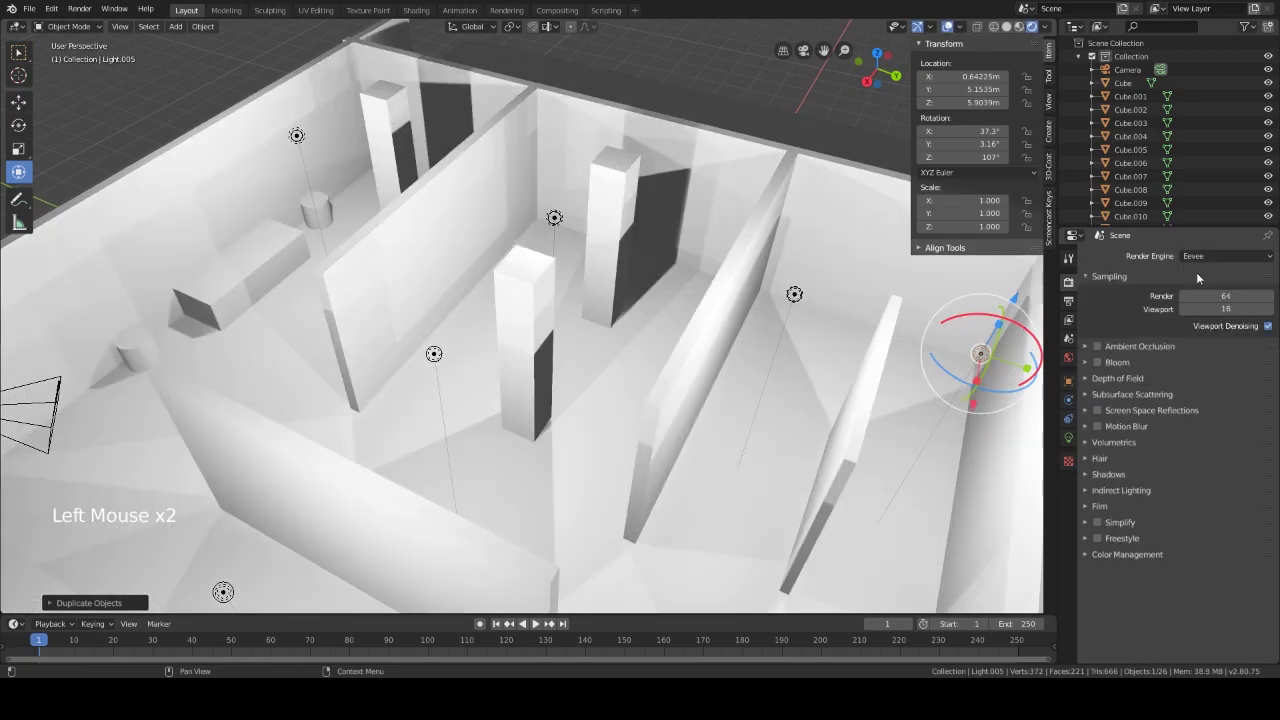
Step: Move the central light along X to about -0.22 m, between the two central columns
middle_click_drag(840, 380, 701, 320)
right_click(596, 276)
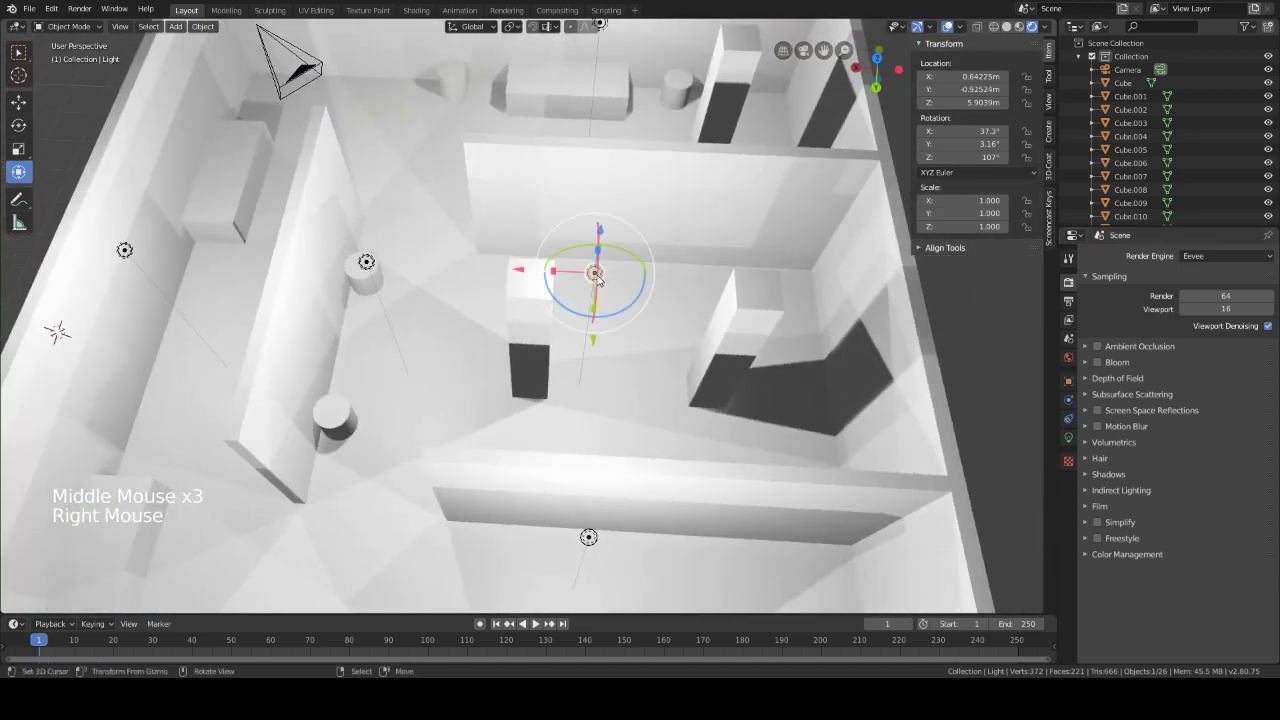
left_click_drag(524, 274, 582, 276)
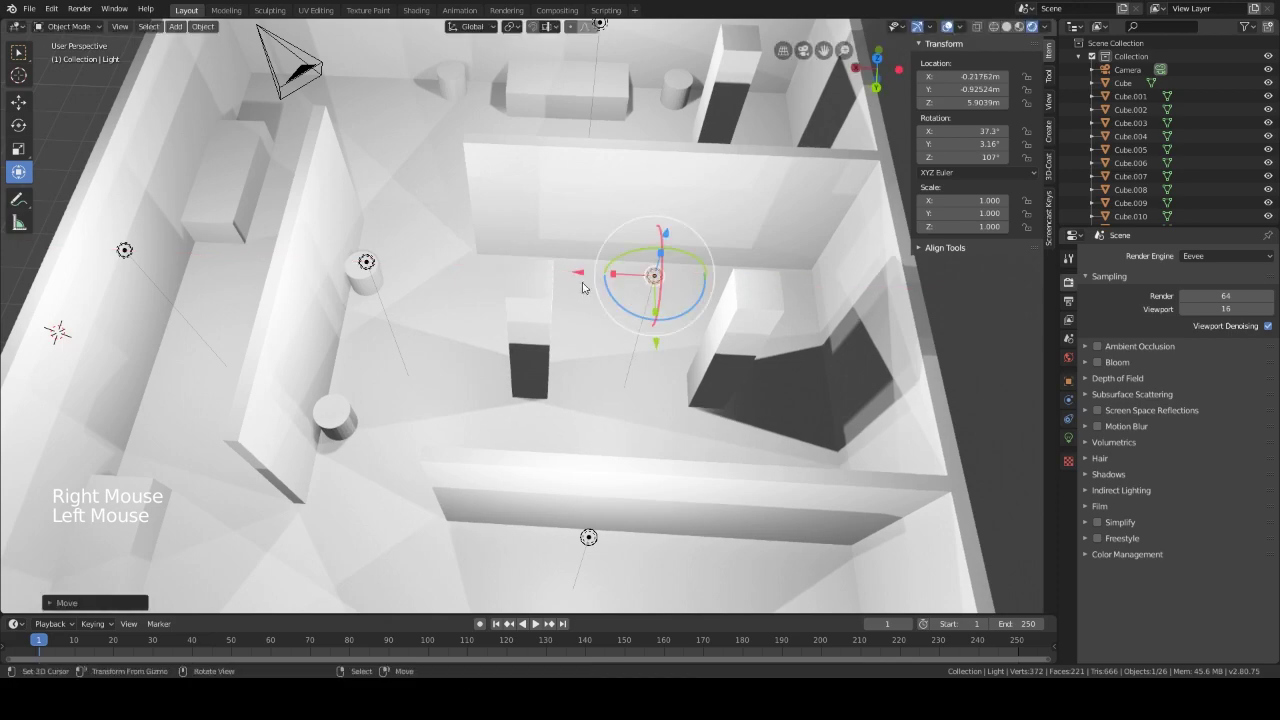
Step: Examine the light and shadows around the central columns and partitions from several angles
middle_click(581, 394)
middle_click_drag(581, 394, 382, 364)
middle_click_drag(666, 380, 530, 370)
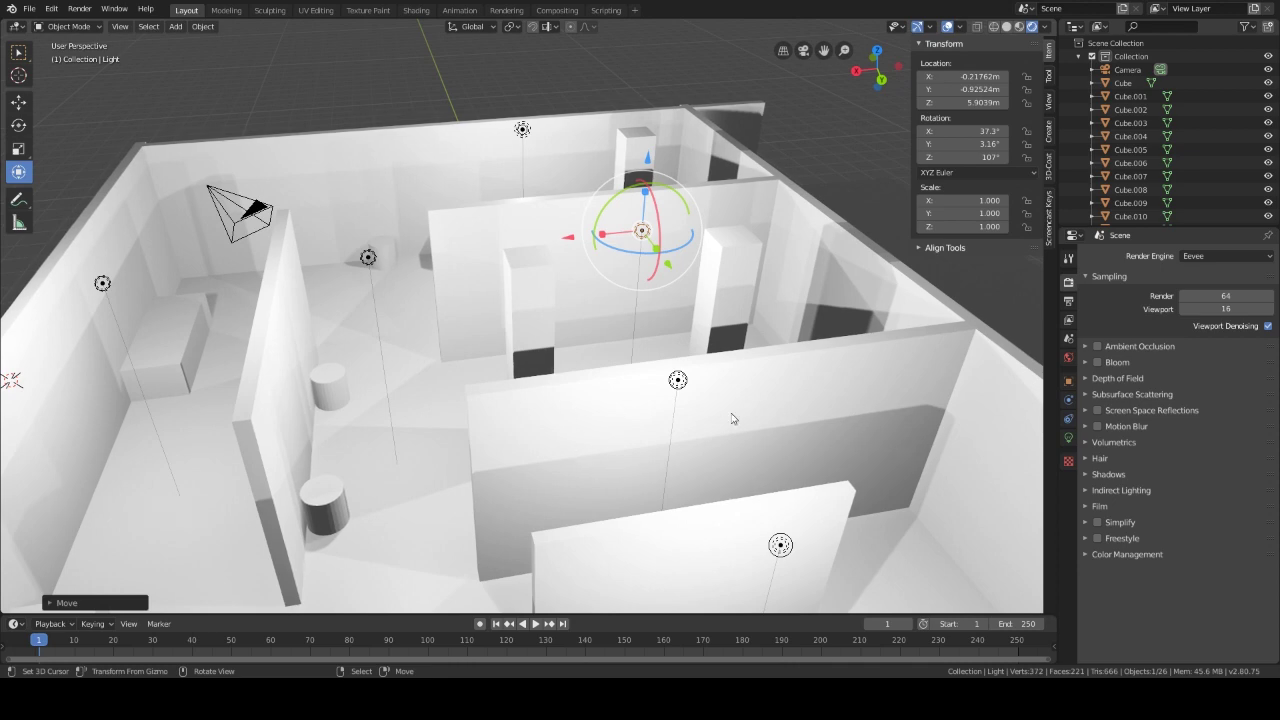
middle_click_drag(640, 445, 609, 447)
middle_click_drag(494, 305, 297, 480)
middle_click_drag(695, 447, 610, 505)
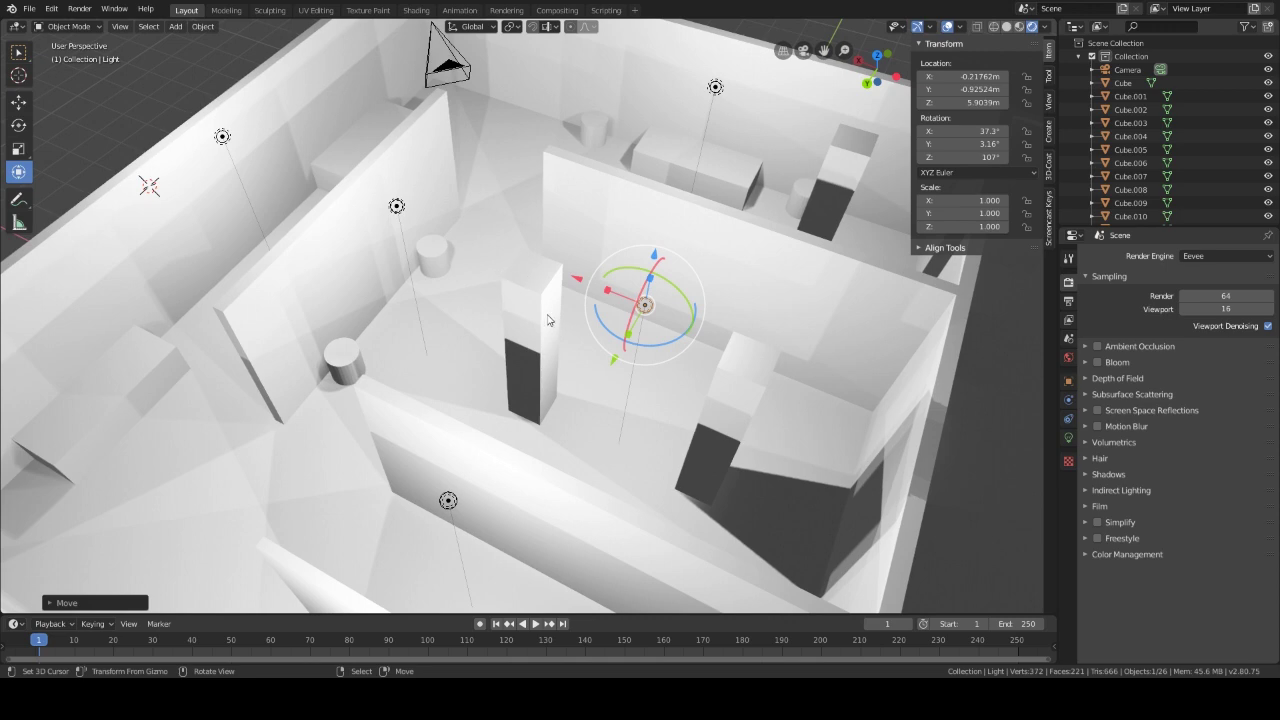
middle_click_drag(537, 358, 613, 366)
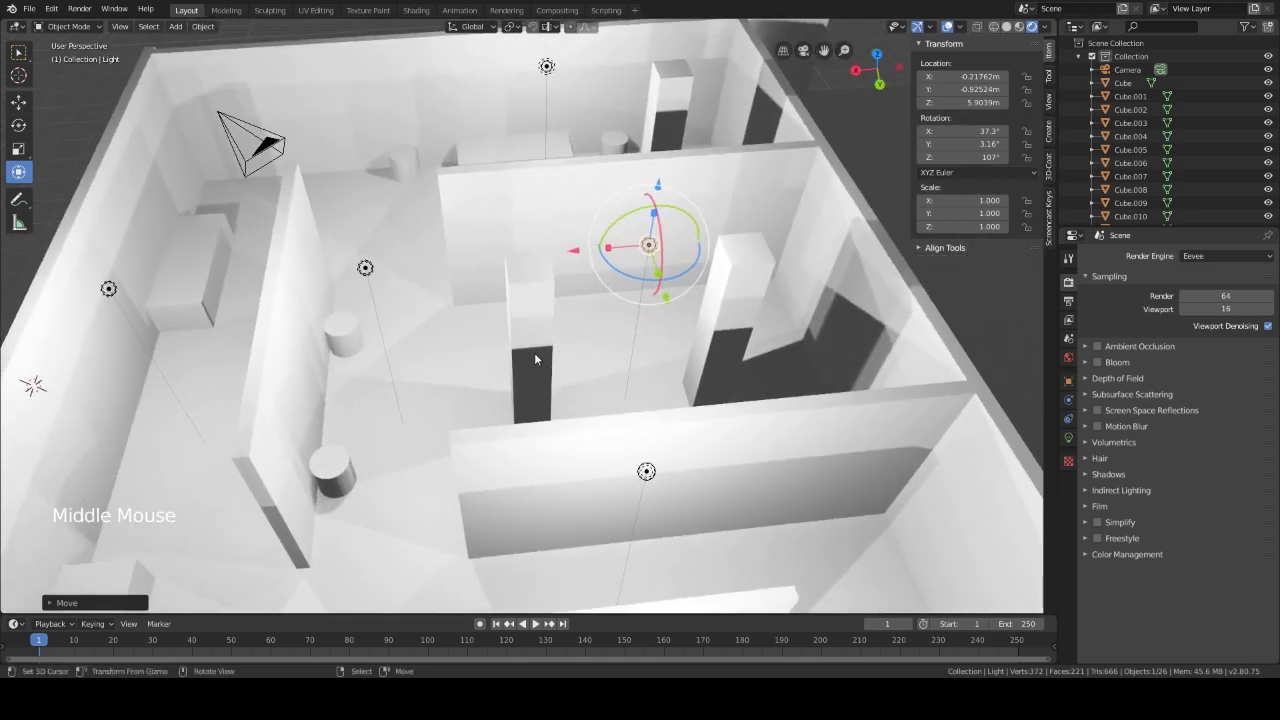
middle_click_drag(524, 380, 580, 336)
Step: Enlarge the central column nearest the freestanding wall to about 1.36 m by 0.92 m, and widen the second central column
right_click(548, 318)
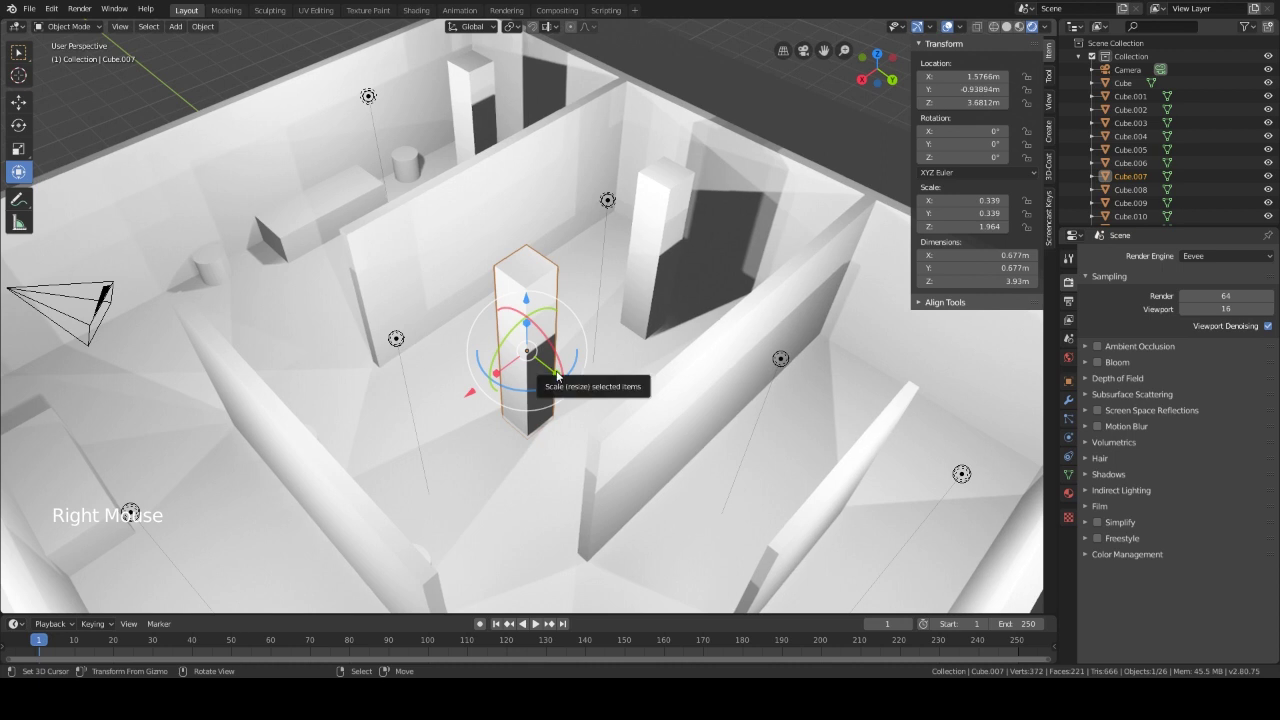
left_click_drag(538, 372, 463, 381)
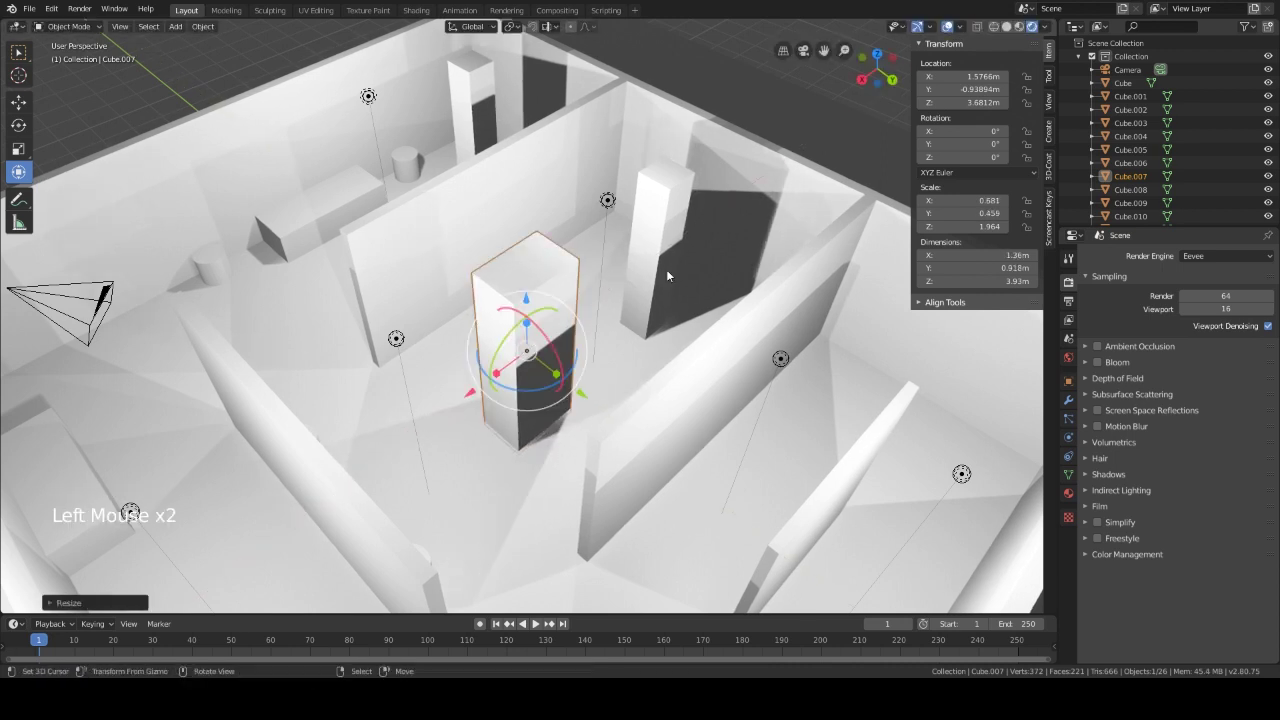
right_click(660, 250)
left_click_drag(636, 270, 610, 289)
Step: Widen the column in the room with the low box and cylinders to about 1.37 m along X and move it to about X -1.55 m
middle_click_drag(732, 318, 440, 240)
right_click(445, 228)
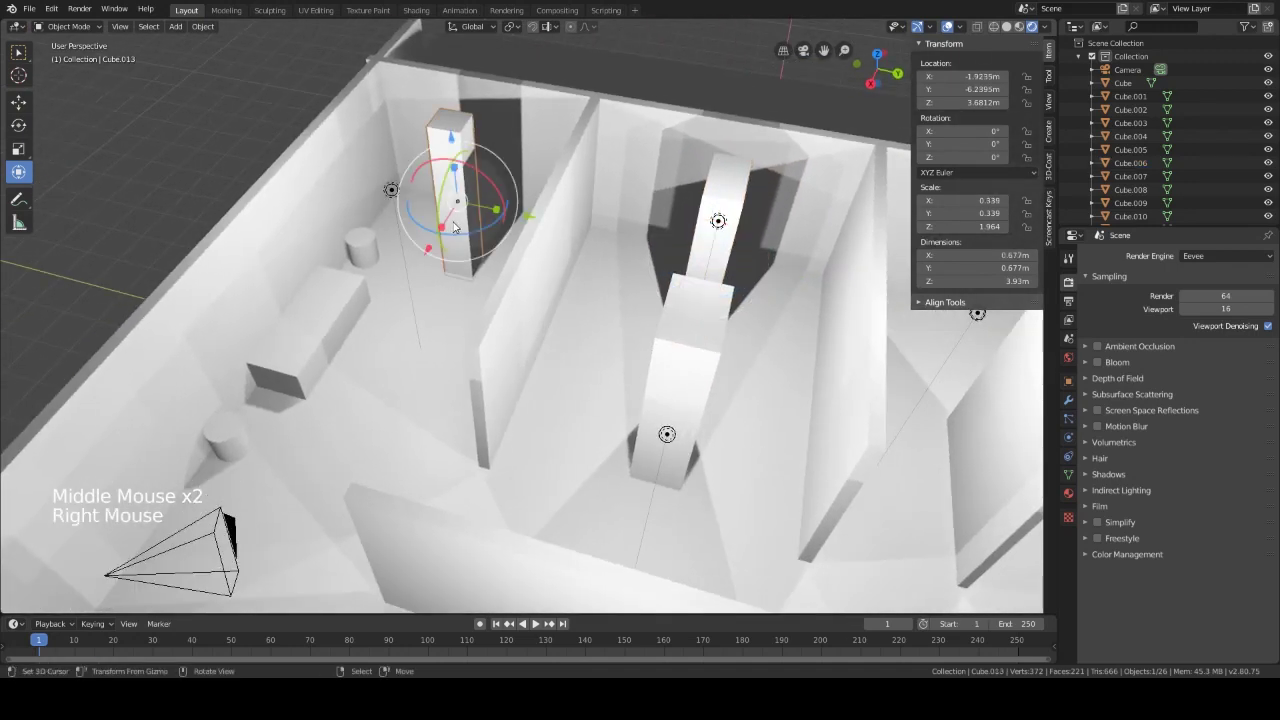
left_click_drag(445, 228, 414, 320)
mouse_move(414, 320)
middle_mouse_down()
mouse_move(508, 320)
mouse_move(420, 331)
mouse_move(470, 312)
mouse_move(409, 371)
mouse_move(435, 366)
mouse_move(404, 335)
middle_mouse_up()
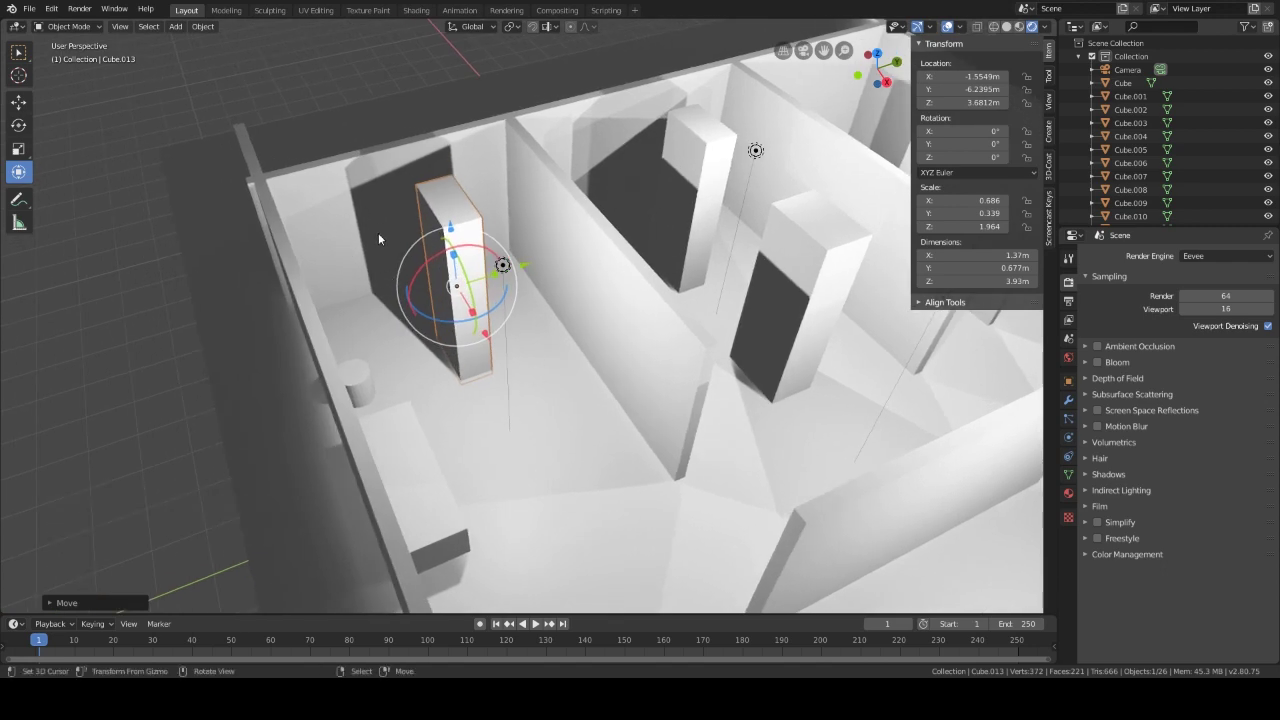
Step: Inspect the whole interior from all sides to check the layout, the enlarged columns and the lighting of each room
middle_click_drag(389, 289, 113, 317)
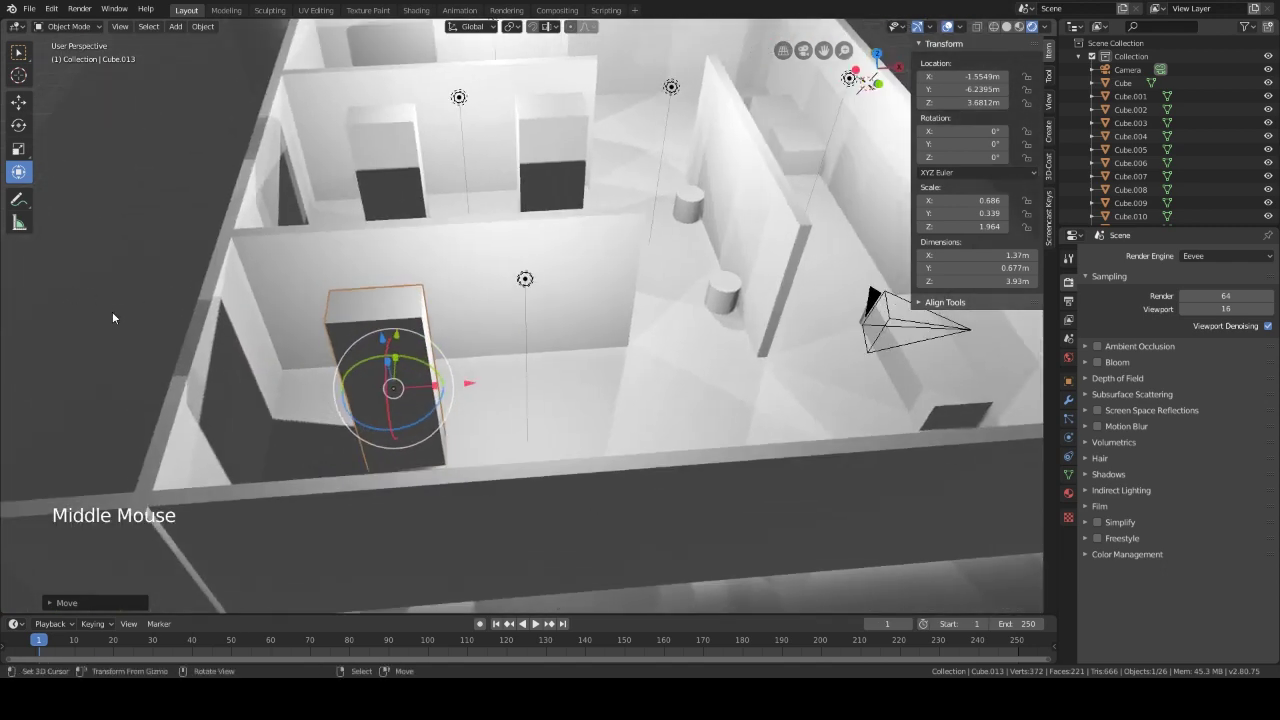
middle_click_drag(643, 294, 391, 291)
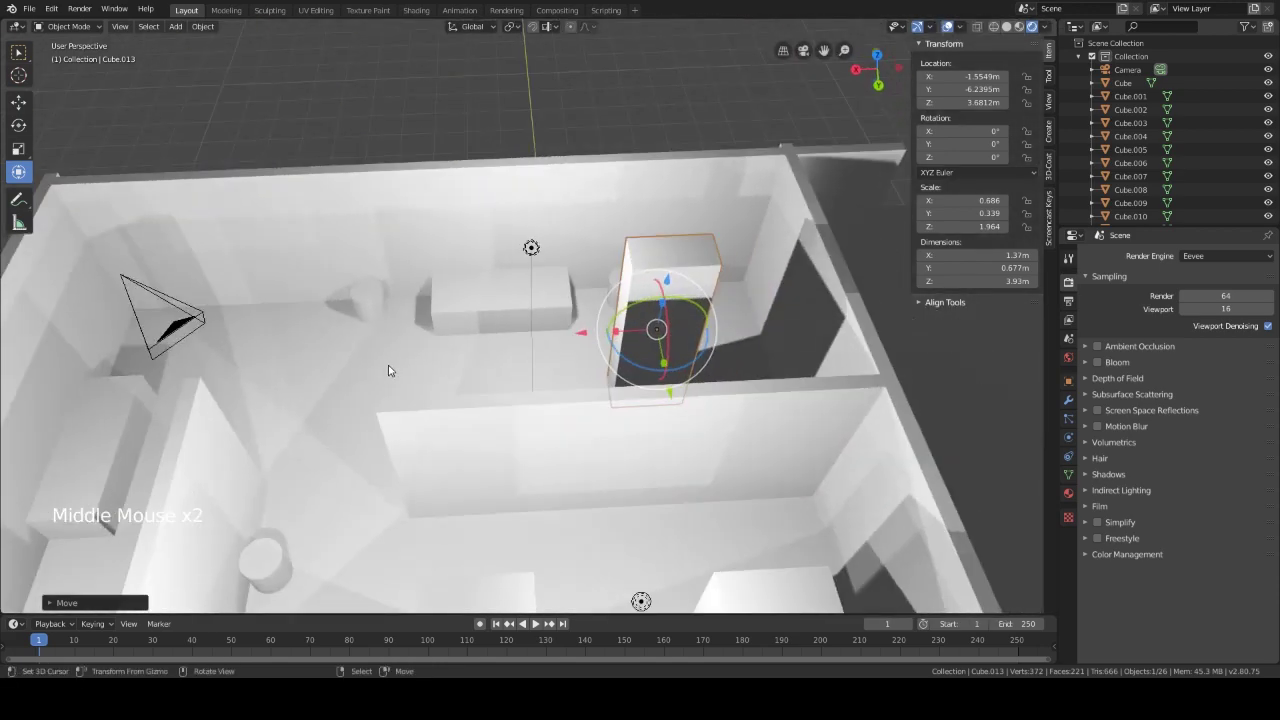
scroll(443, 389, "down", 2)
middle_click_drag(381, 431, 302, 360)
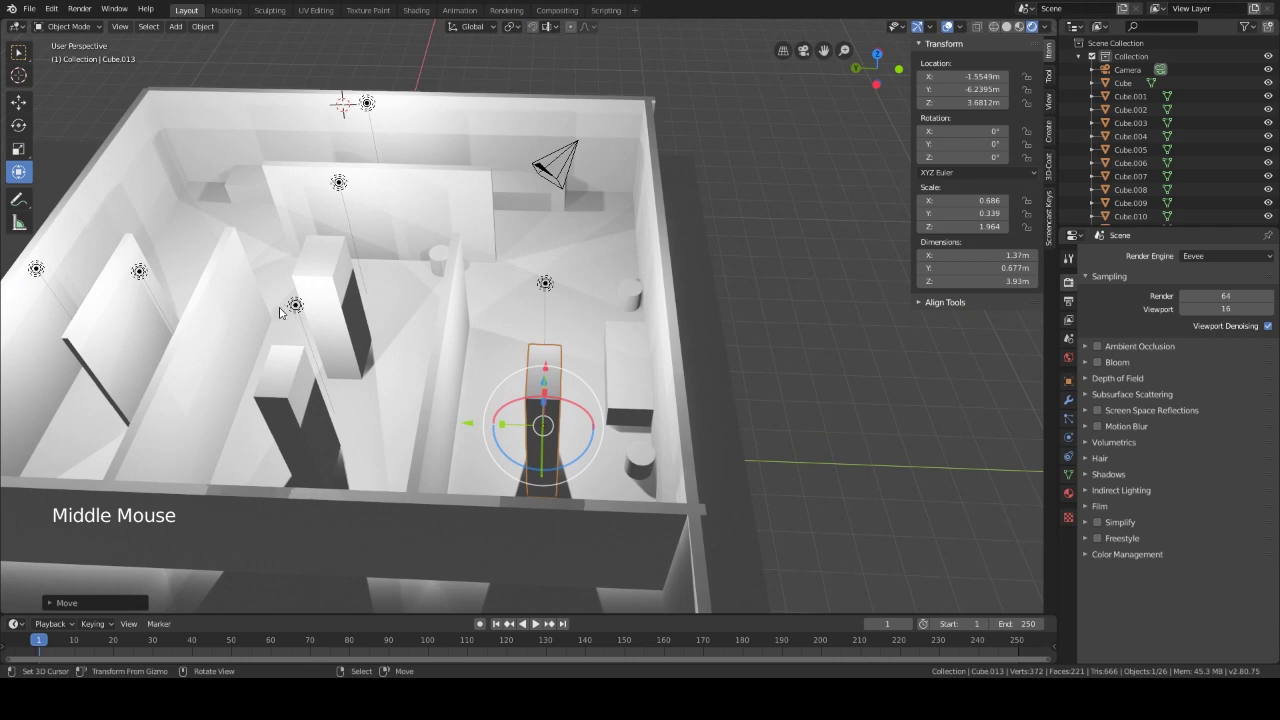
middle_click_drag(280, 313, 227, 353, "shift")
middle_click_drag(530, 370, 348, 374)
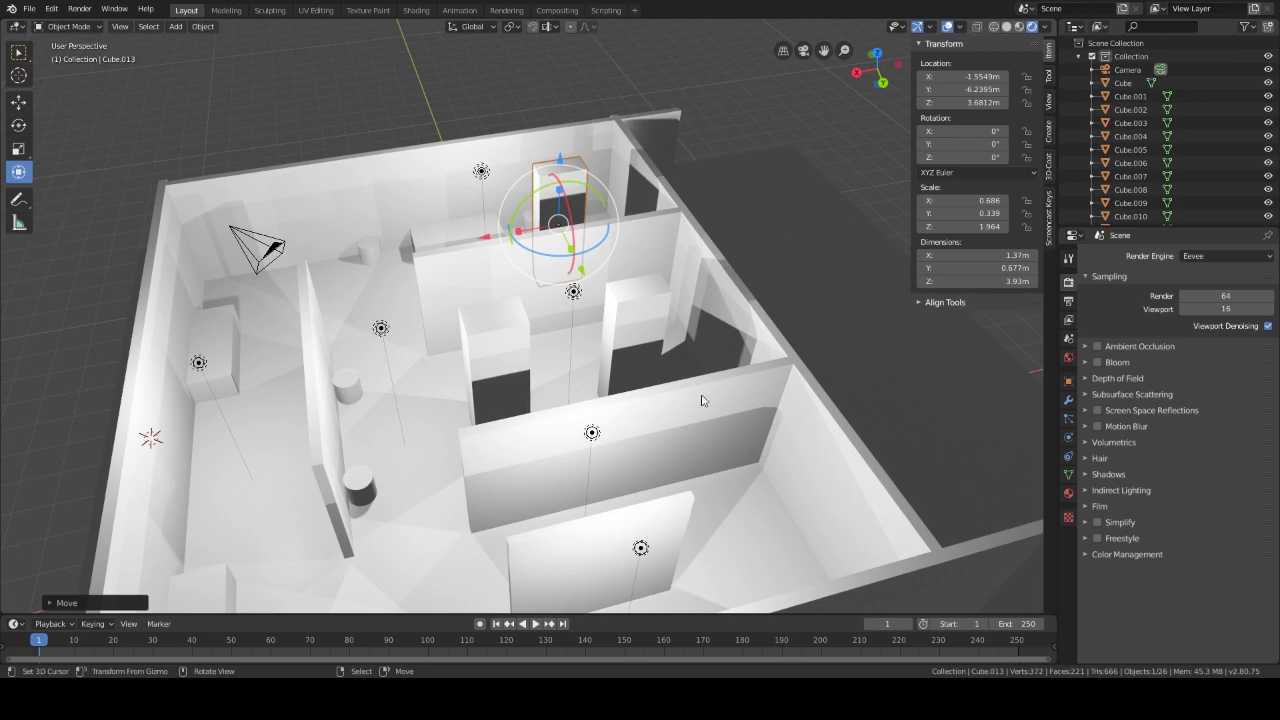
middle_click_drag(712, 394, 748, 402)
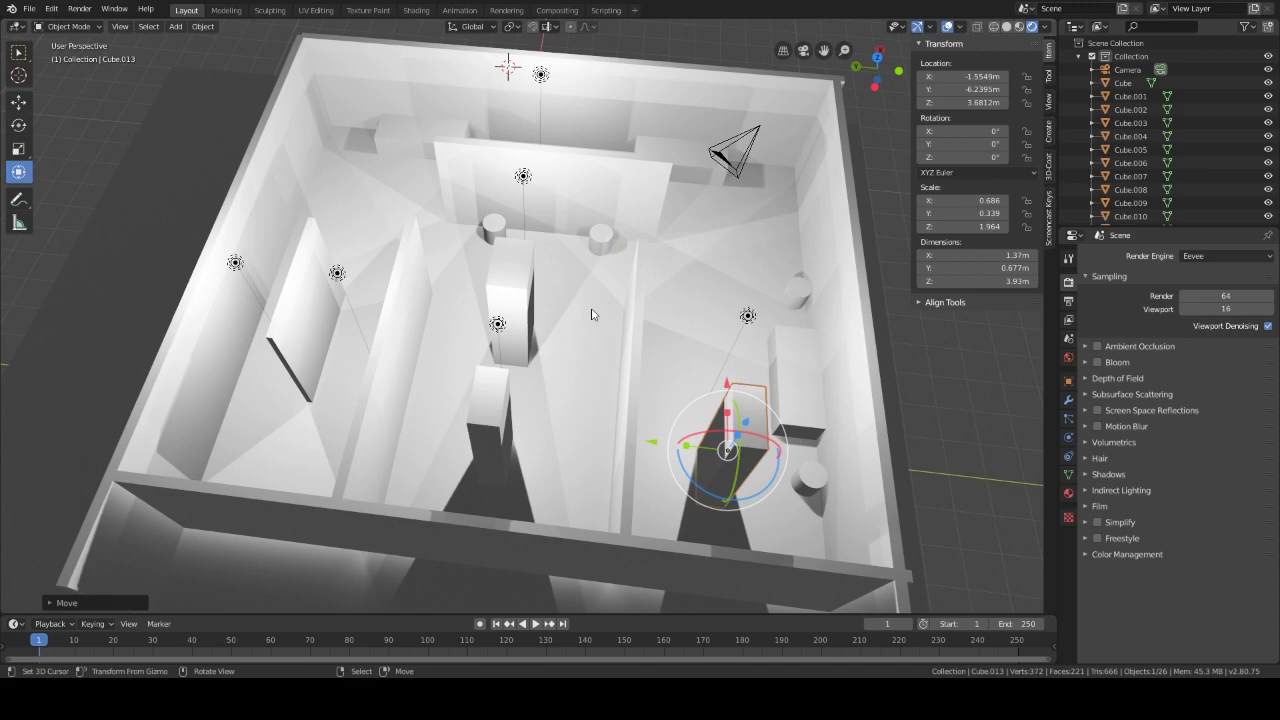
middle_click_drag(591, 314, 434, 329)
middle_click_drag(608, 334, 821, 324)
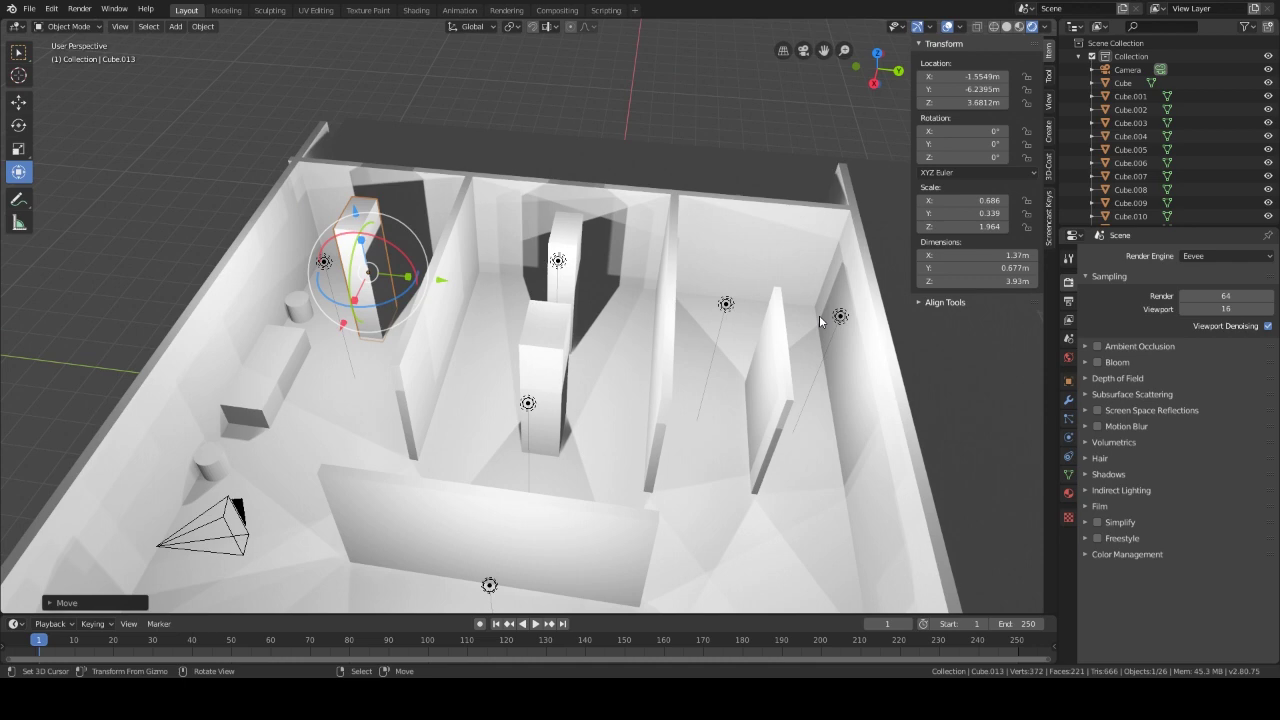
middle_click_drag(593, 271, 512, 364)
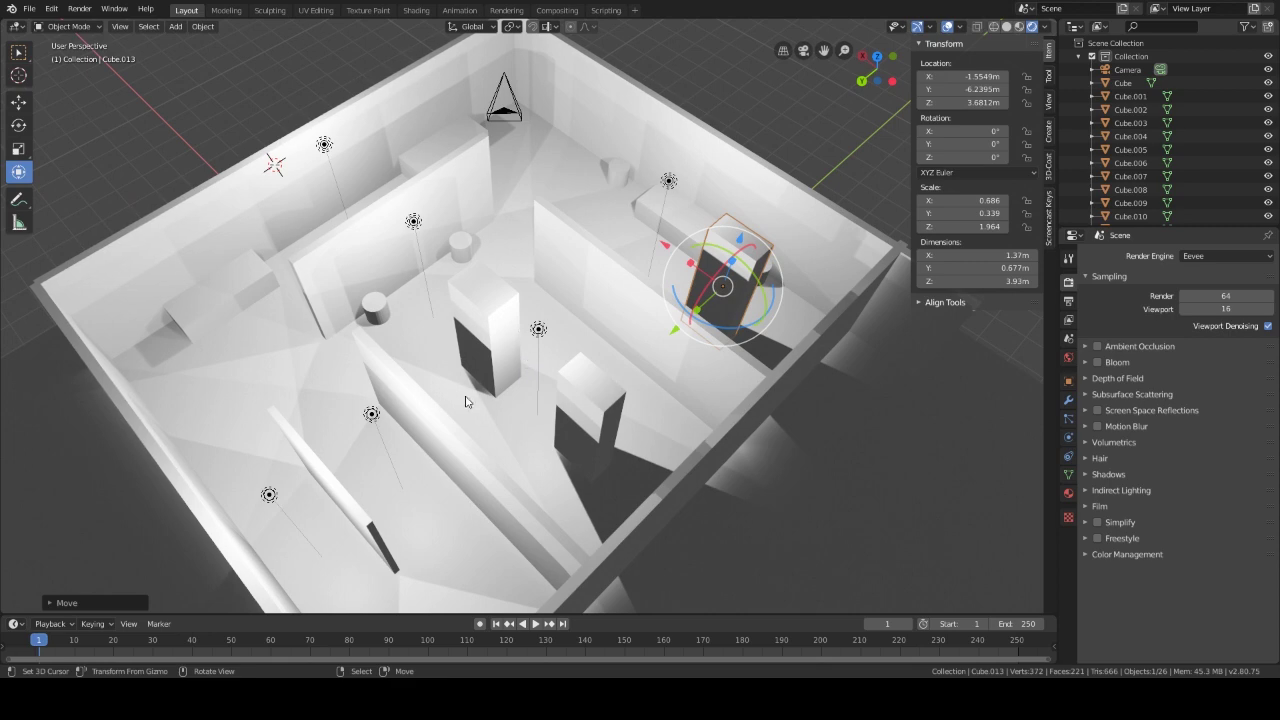
mouse_move(461, 404)
middle_mouse_down()
mouse_move(602, 388)
mouse_move(438, 414)
middle_mouse_up()
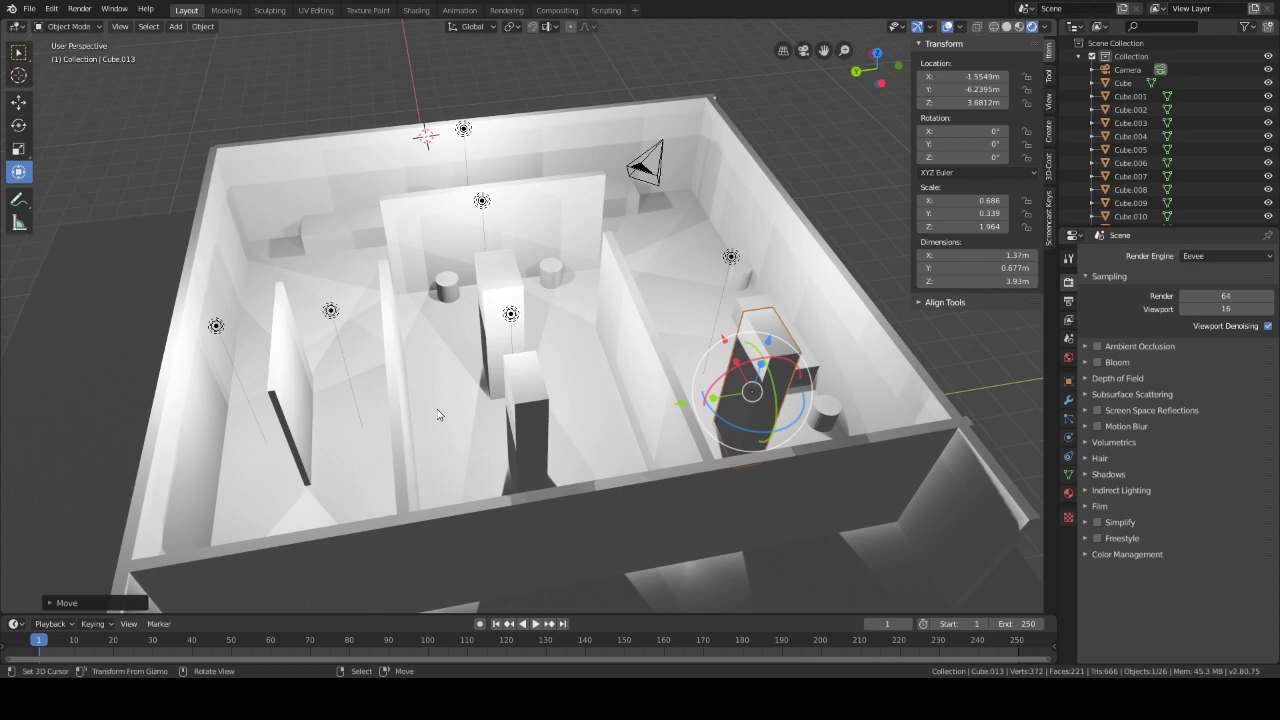
middle_click_drag(557, 399, 493, 411)
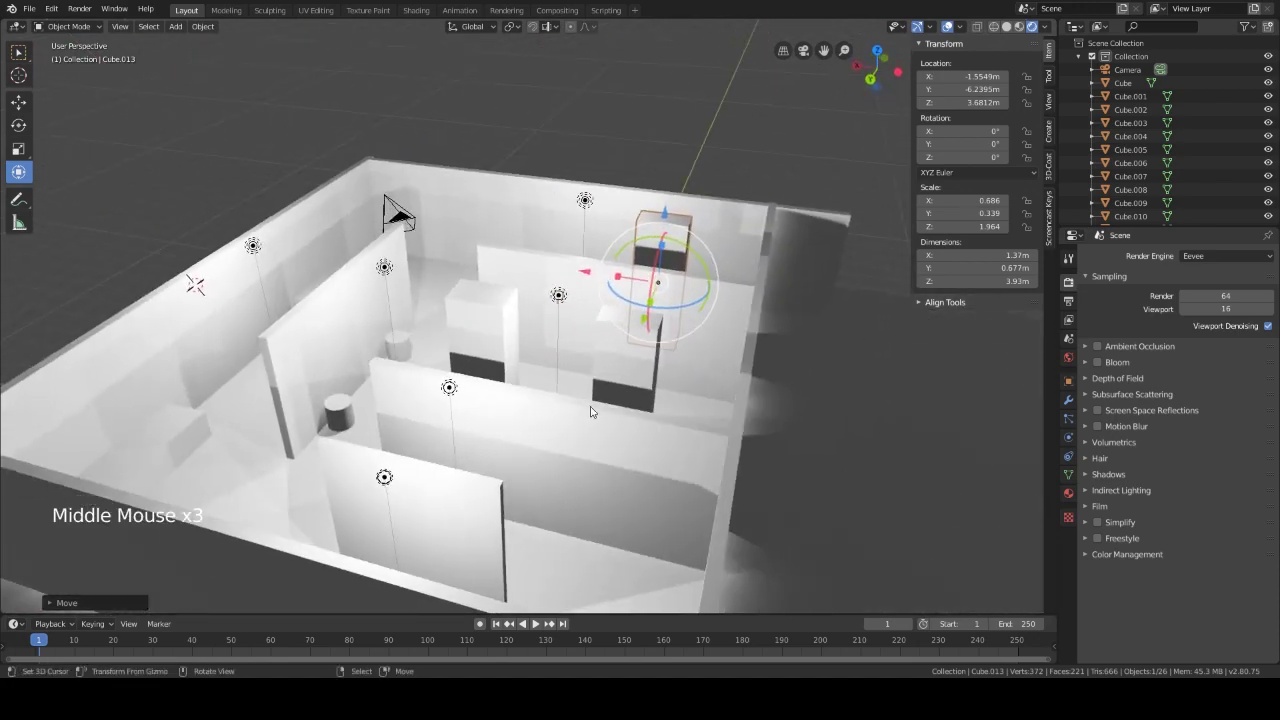
middle_click_drag(640, 372, 339, 401)
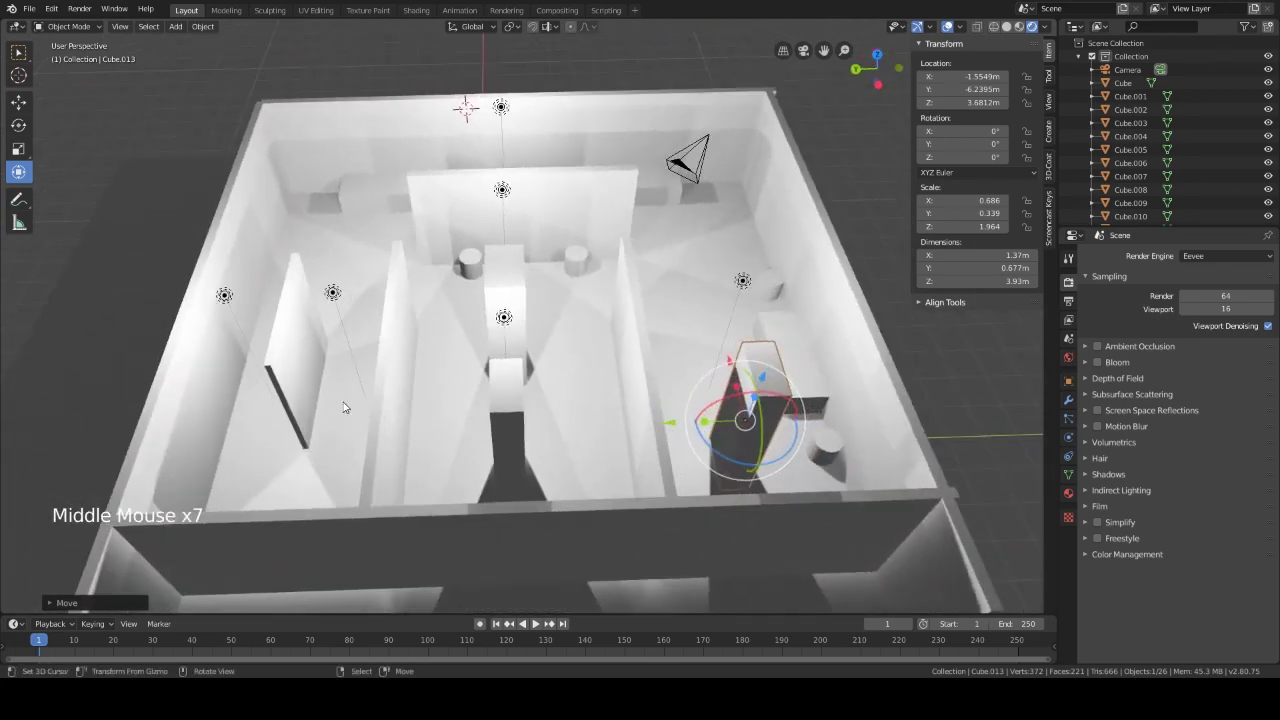
Step: Move the long outer wall behind the columns along Z to about 3.56 m
middle_click_drag(557, 456, 641, 455)
right_click(635, 438)
left_click_drag(644, 398, 644, 394)
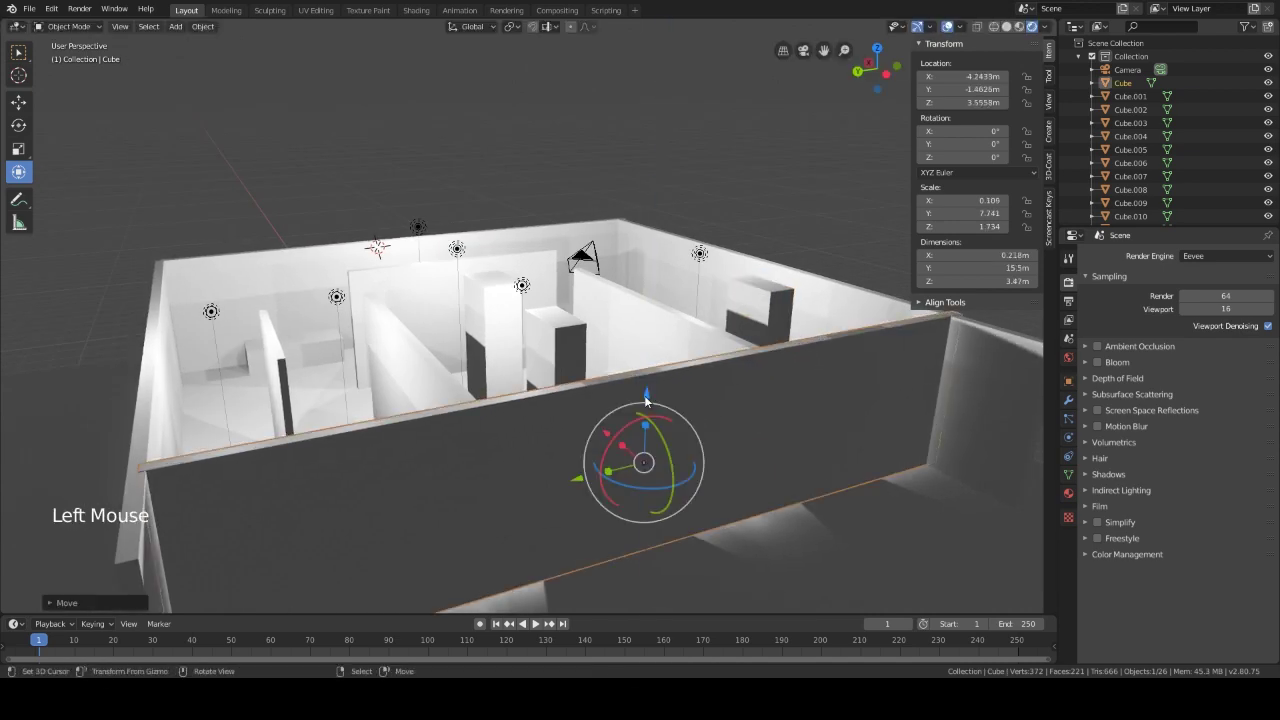
middle_click_drag(461, 463, 617, 505)
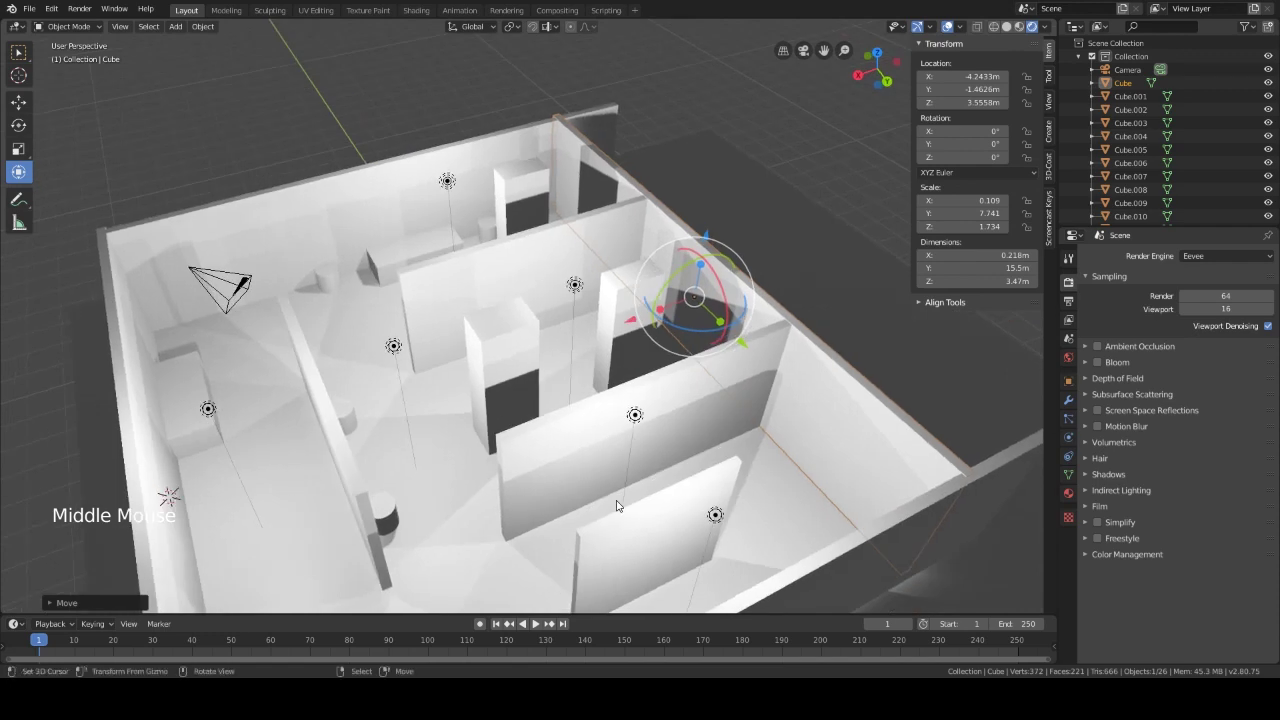